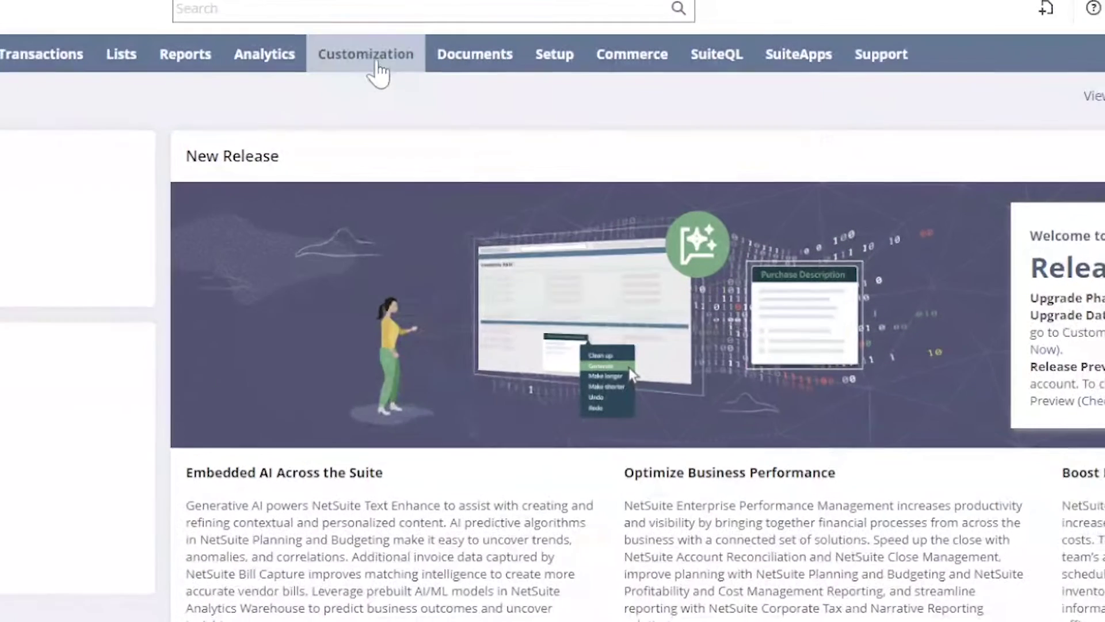
# Start a new workflow and set its record type to Customer.
pyautogui.moveTo(447, 167)
pyautogui.moveTo(540, 247)
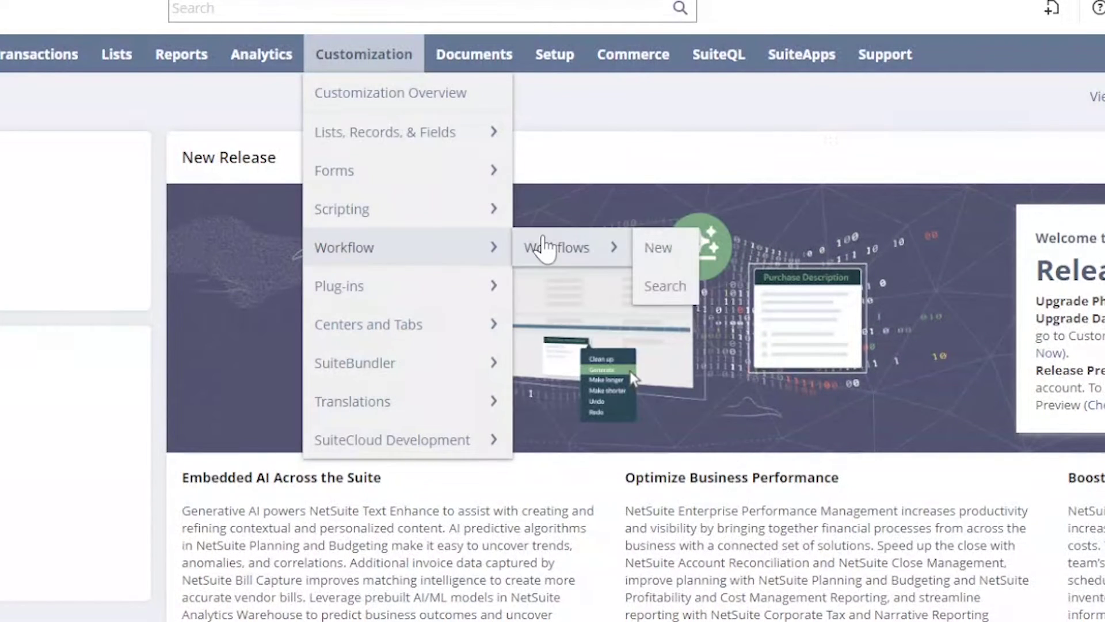
pyautogui.click(656, 252)
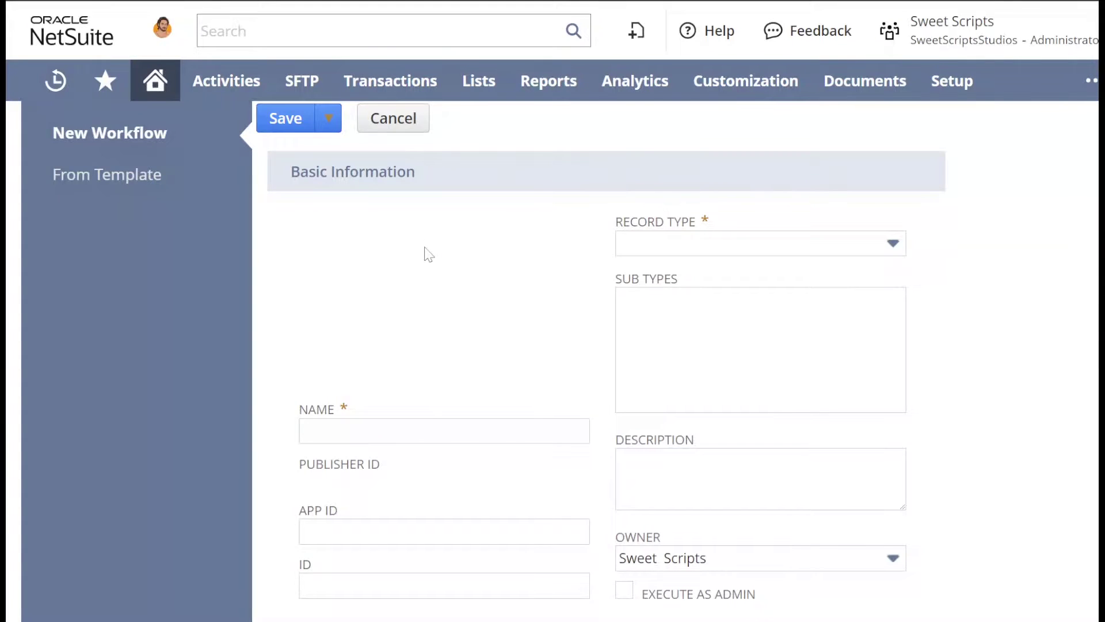
pyautogui.click(713, 249)
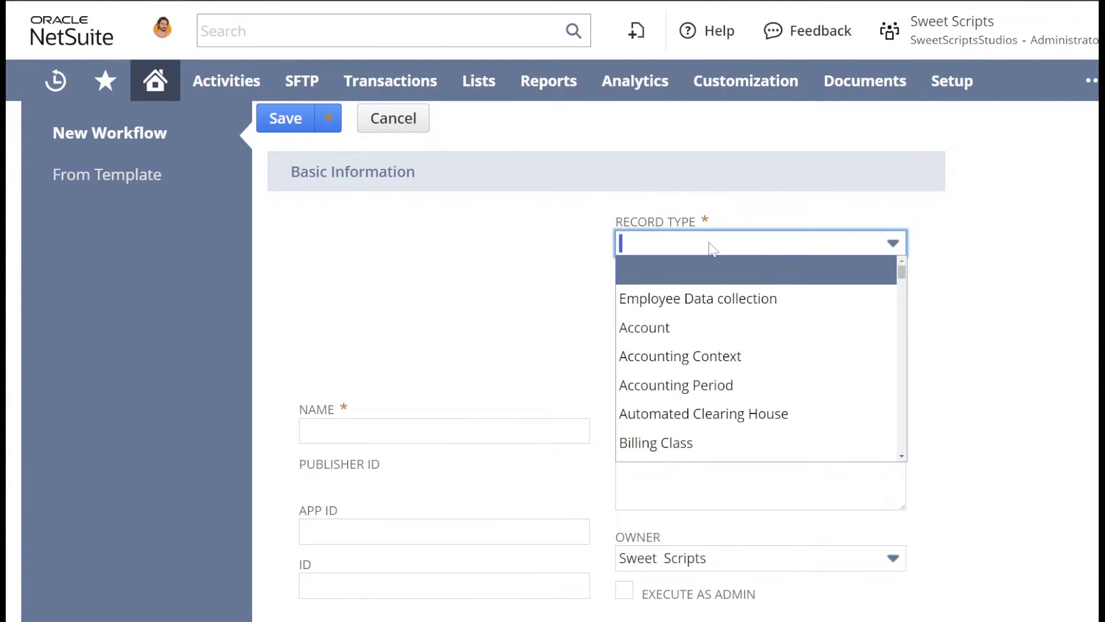
pyautogui.write('cust')
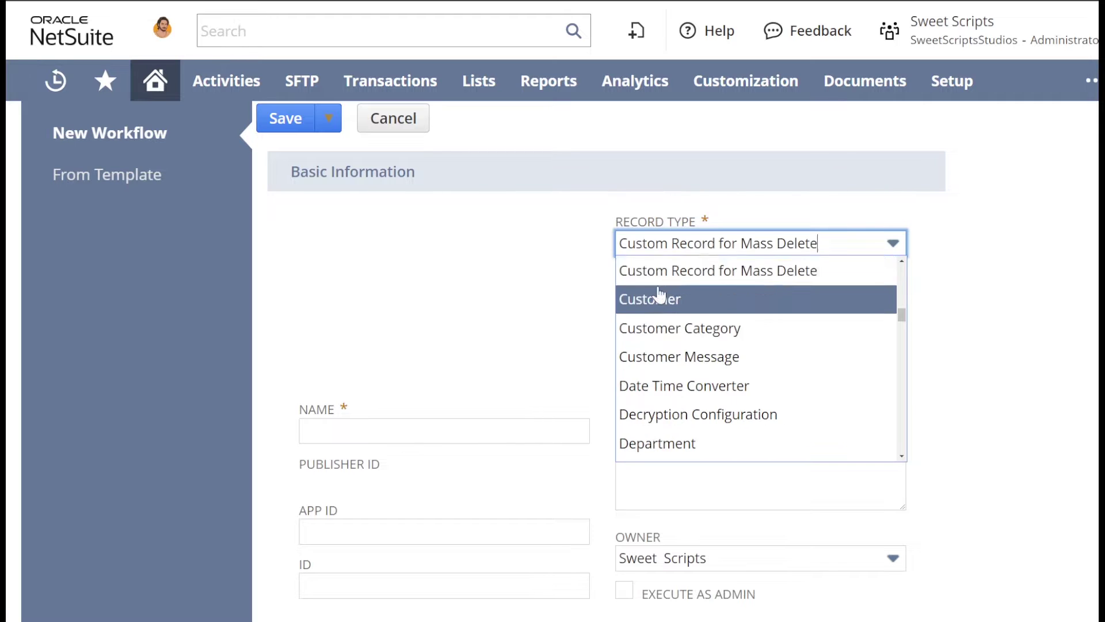
pyautogui.click(634, 296)
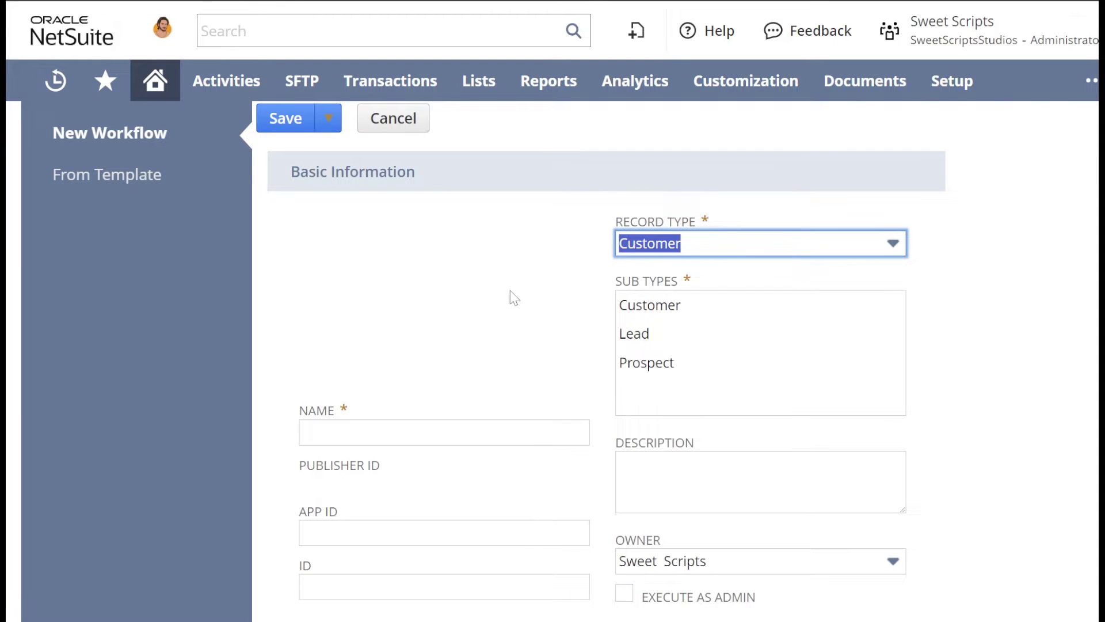
# Select the Customer subtype and name the workflow TEST WF Sweet.
pyautogui.scroll(-1, 581, 287)
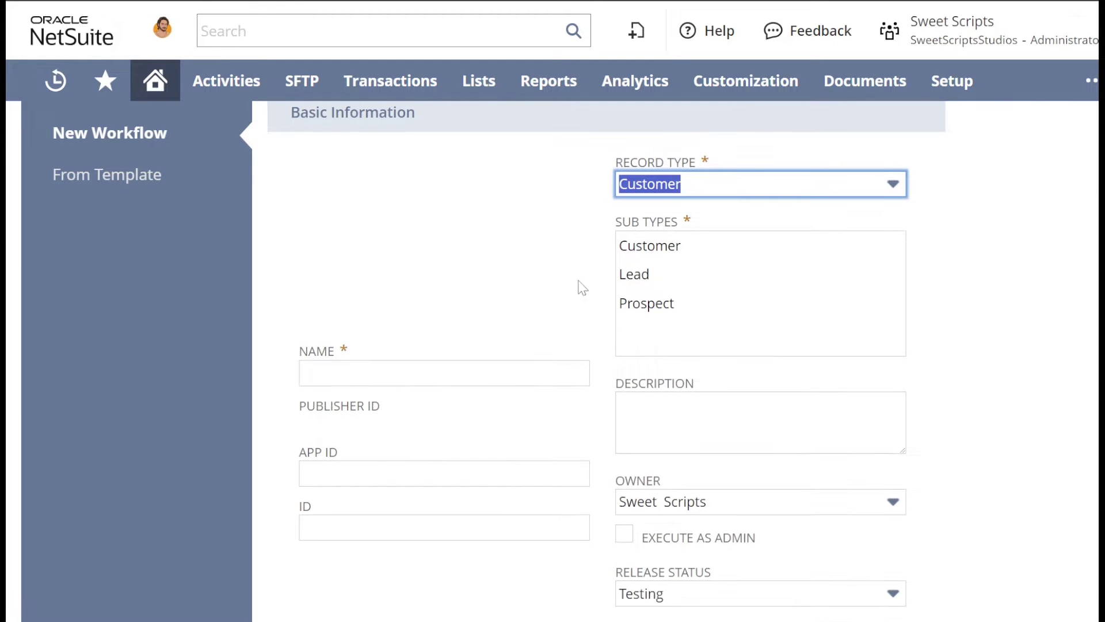
pyautogui.click(658, 253)
pyautogui.scroll(-1, 416, 269)
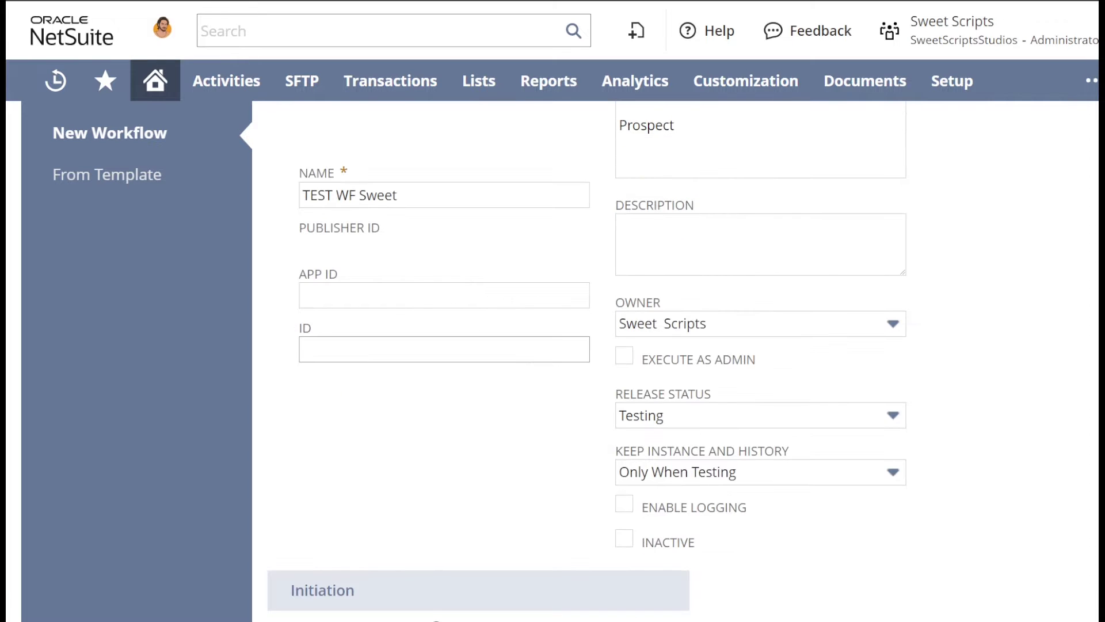
# Enable Execute as Admin and logging for the workflow.
pyautogui.scroll(-2, 375, 429)
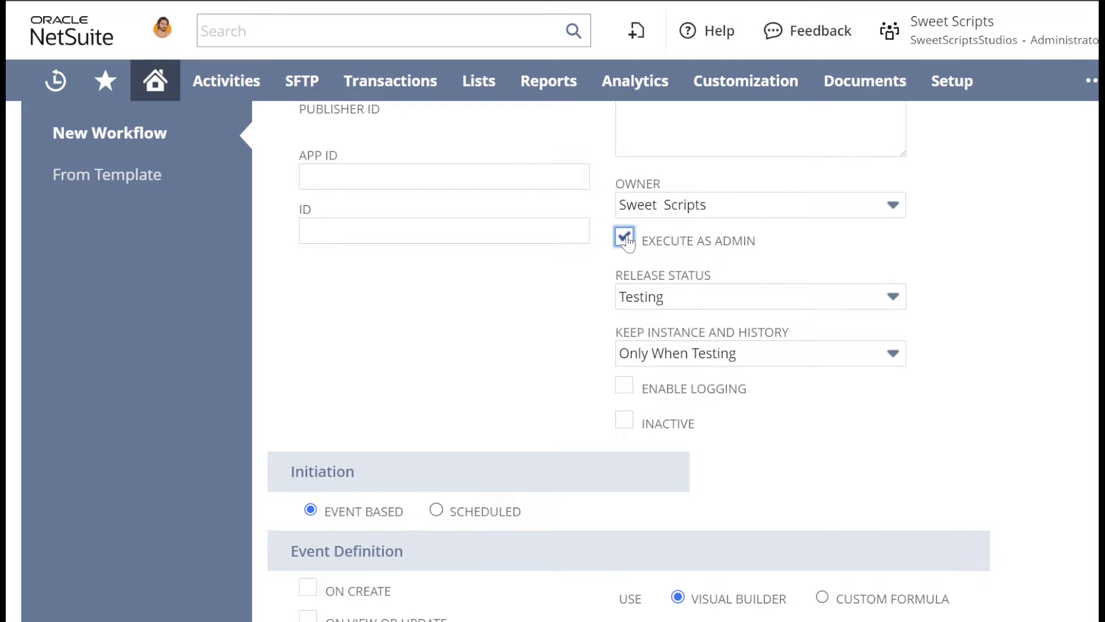
pyautogui.scroll(-1, 593, 328)
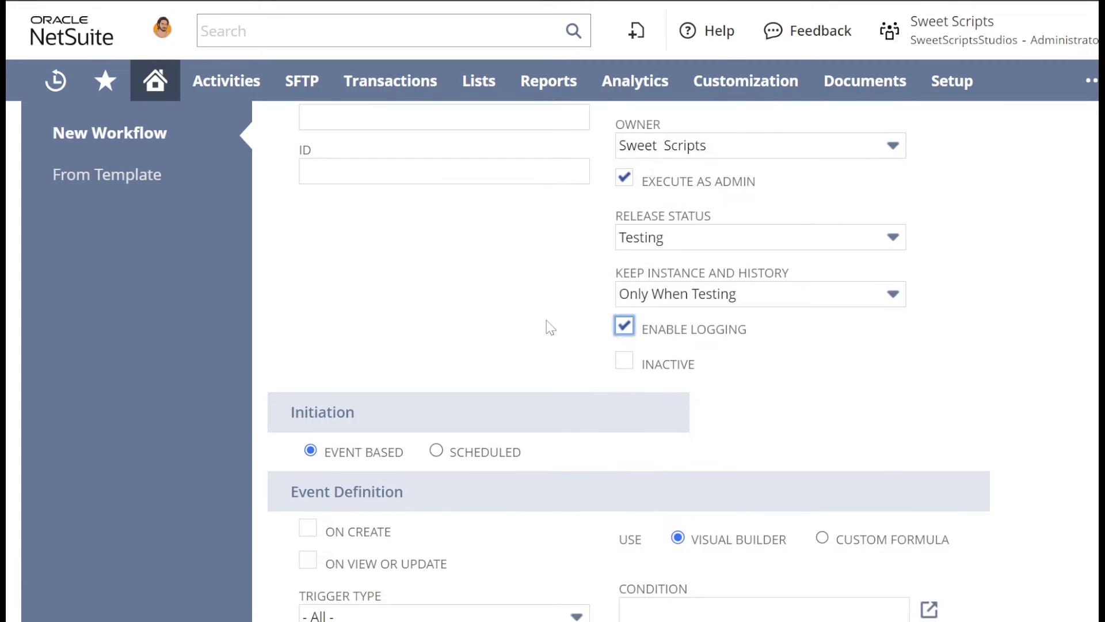
# Make the event-based workflow run on create and on view or update, with the After Record Submit trigger type.
pyautogui.scroll(-3, 551, 328)
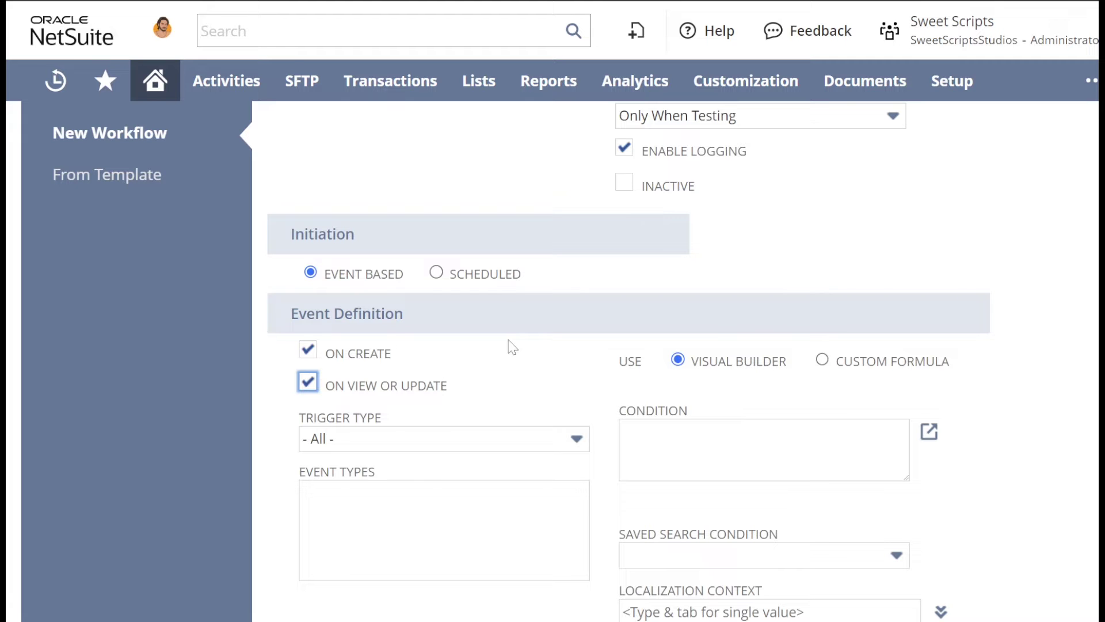
pyautogui.scroll(-2, 513, 347)
pyautogui.click(459, 322)
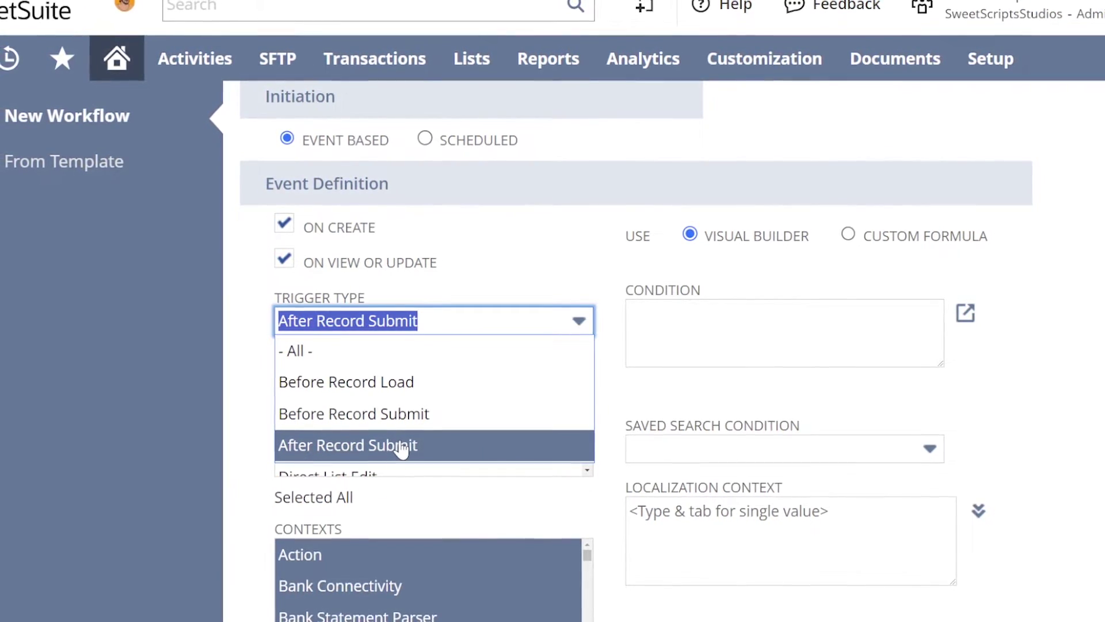
pyautogui.click(401, 446)
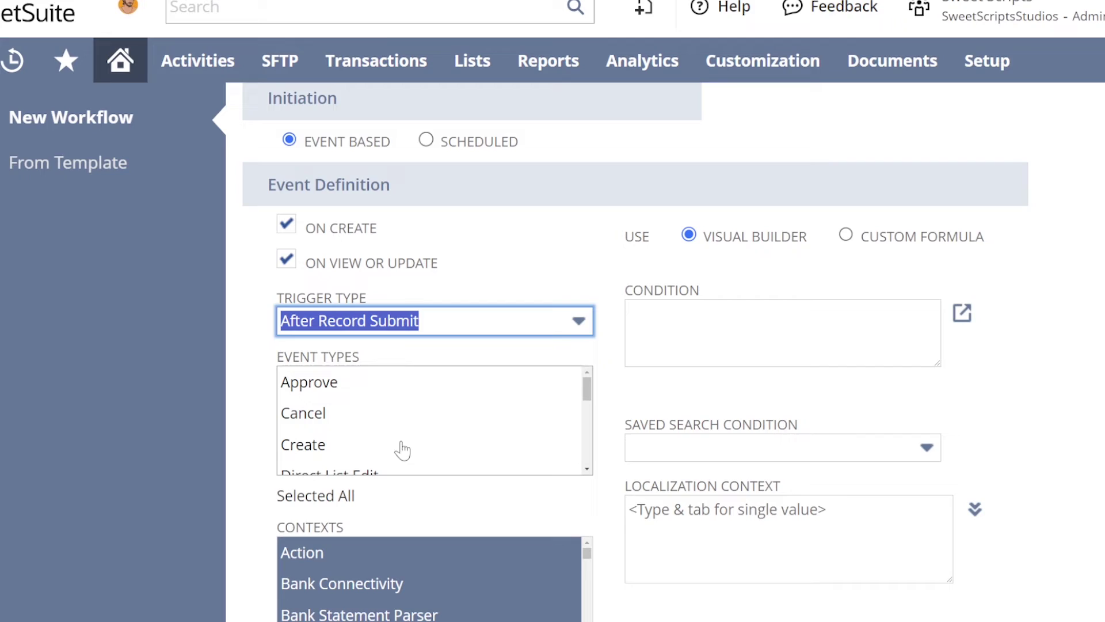
pyautogui.click(465, 288)
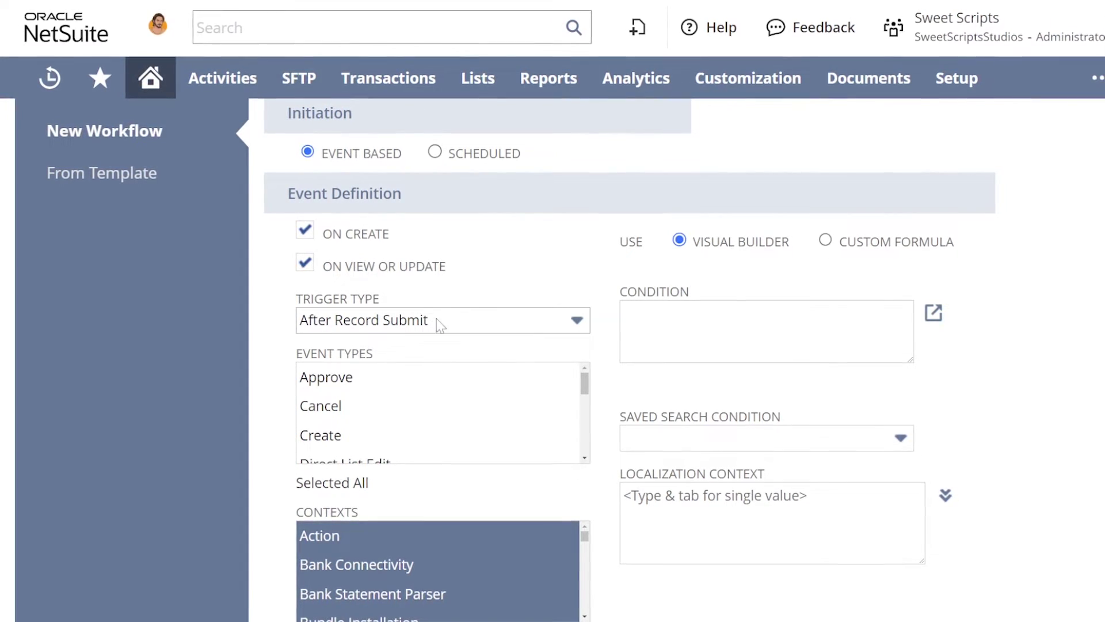
# Review the remaining workflow settings and save the new workflow.
pyautogui.scroll(-4, 555, 273)
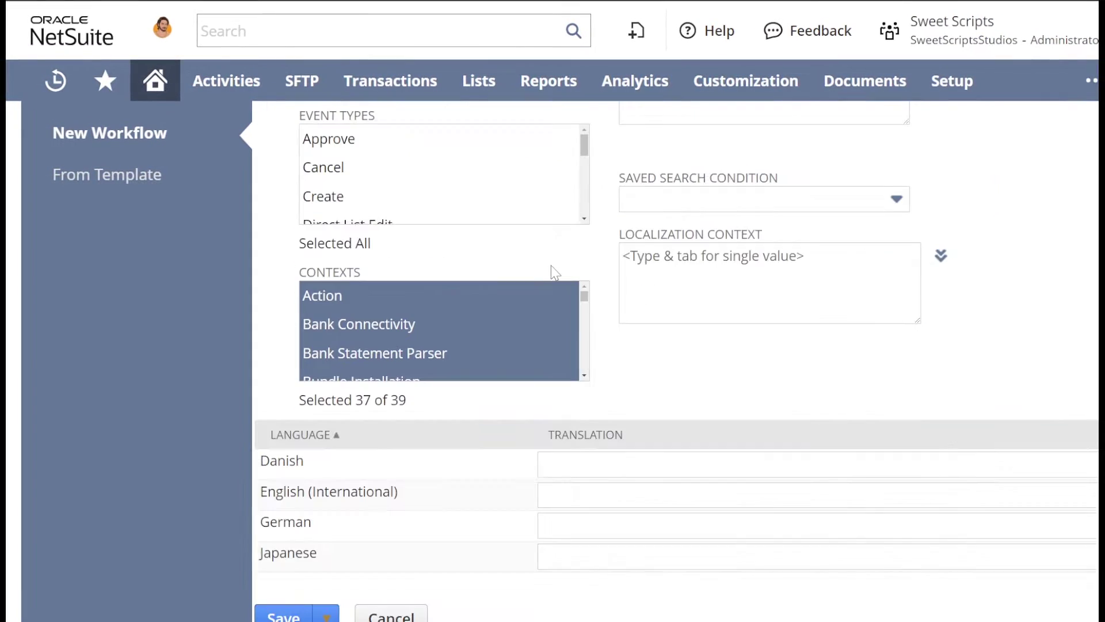
pyautogui.scroll(15, 640, 366)
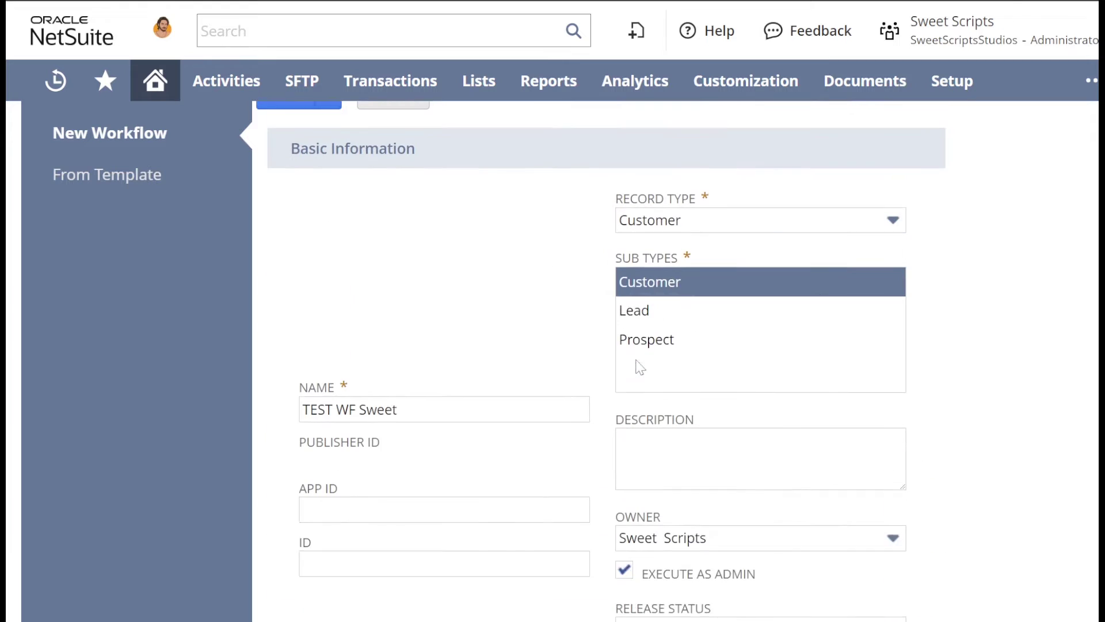
pyautogui.click(288, 122)
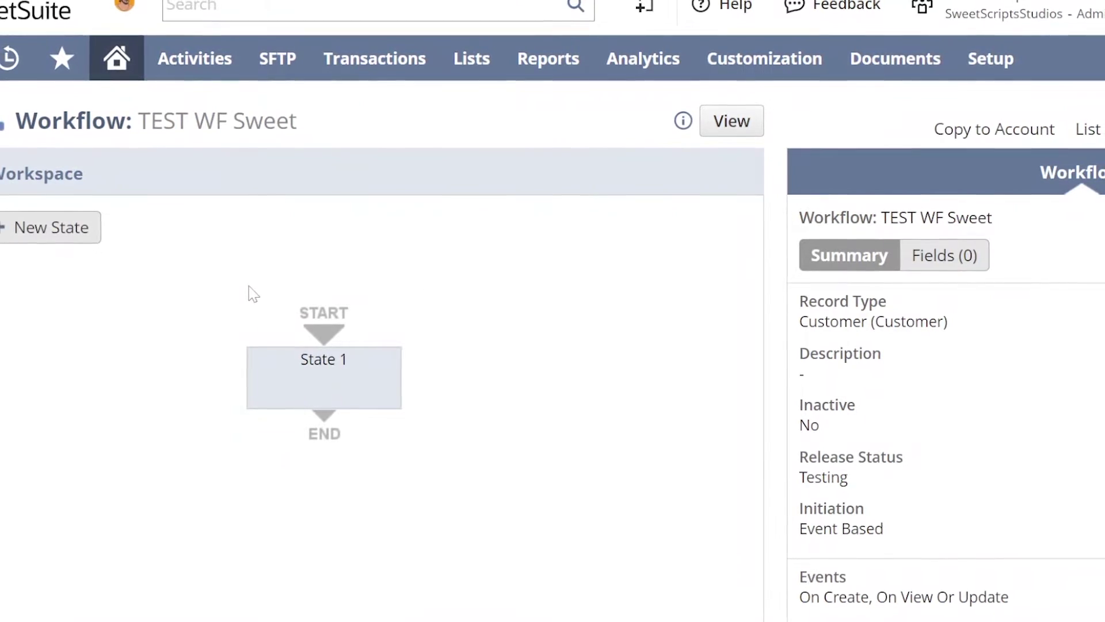
# Review the workflow summary and add a new Send Email action to State 1.
pyautogui.moveTo(376, 366)
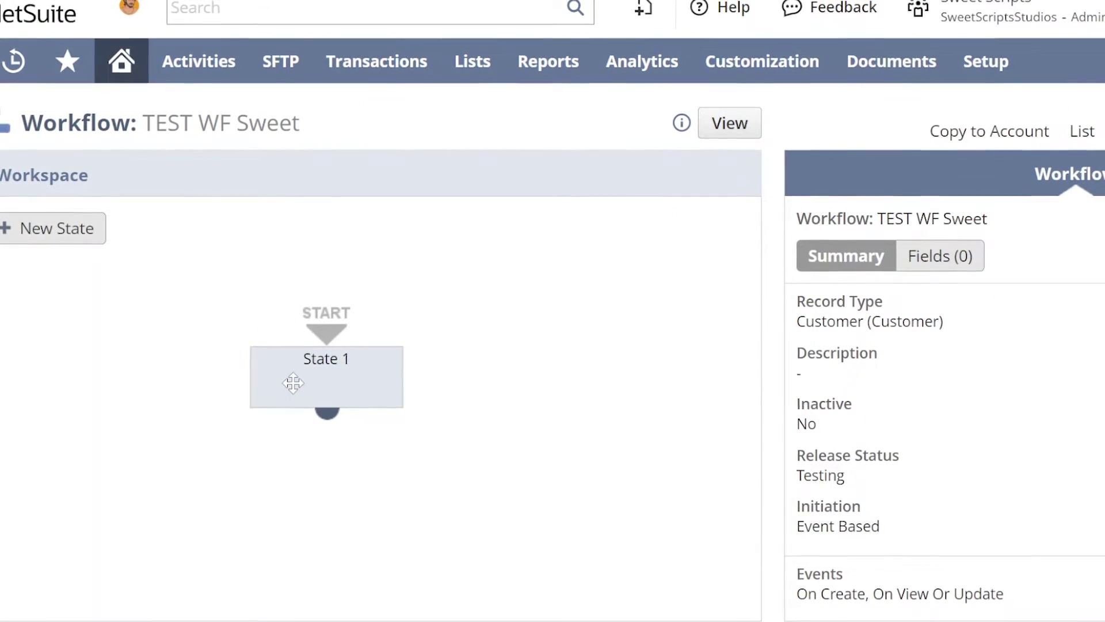
pyautogui.click(333, 380)
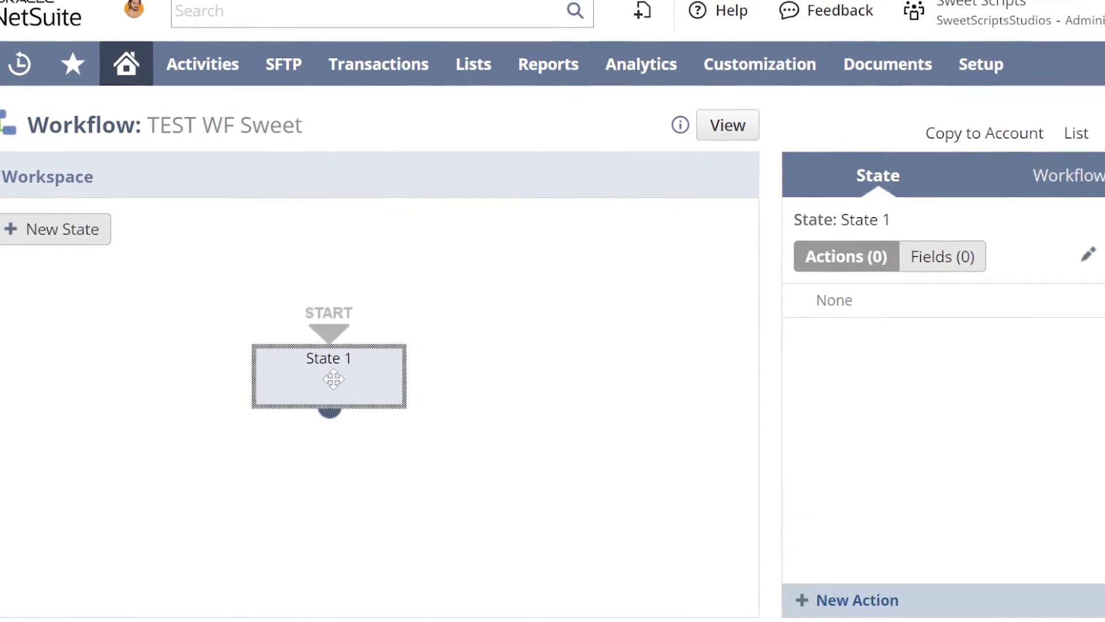
pyautogui.click(467, 346)
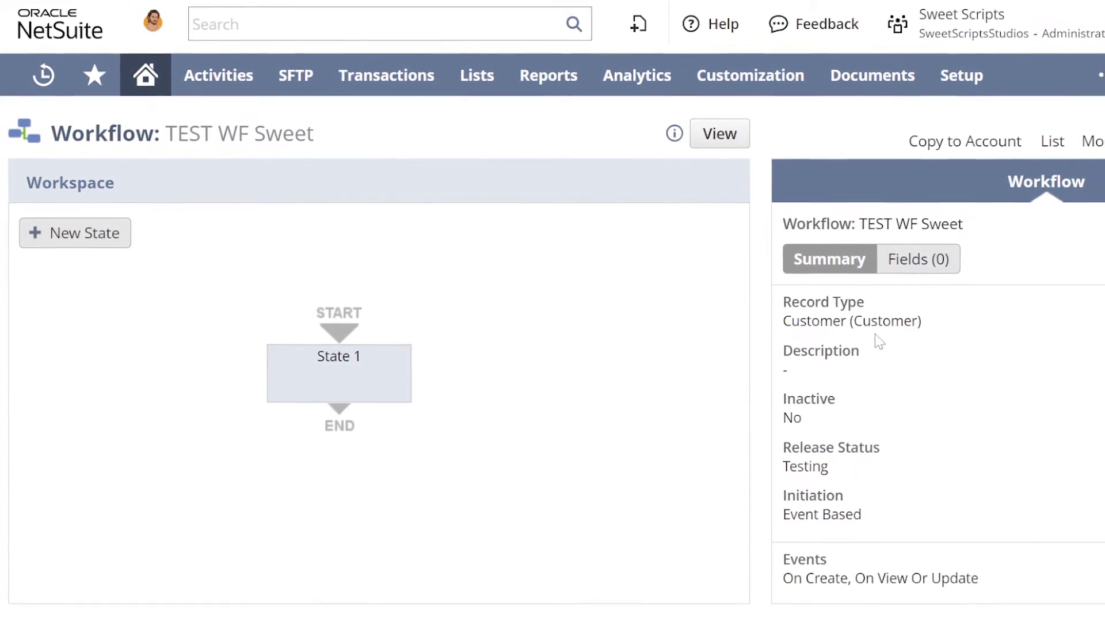
pyautogui.scroll(-1, 876, 339)
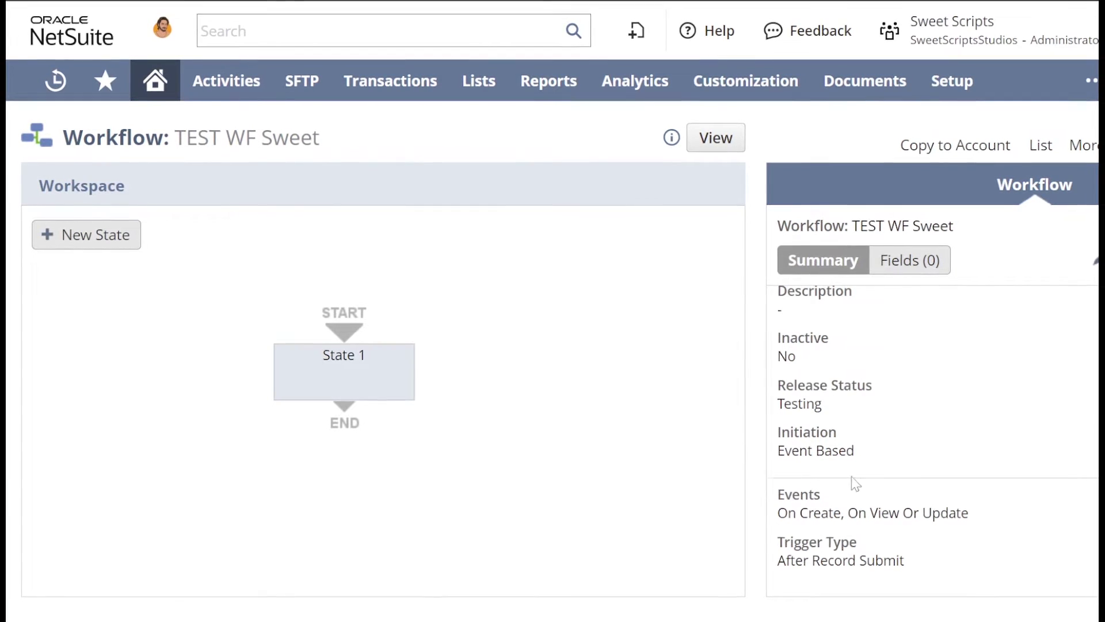
pyautogui.scroll(1, 851, 484)
pyautogui.click(364, 371)
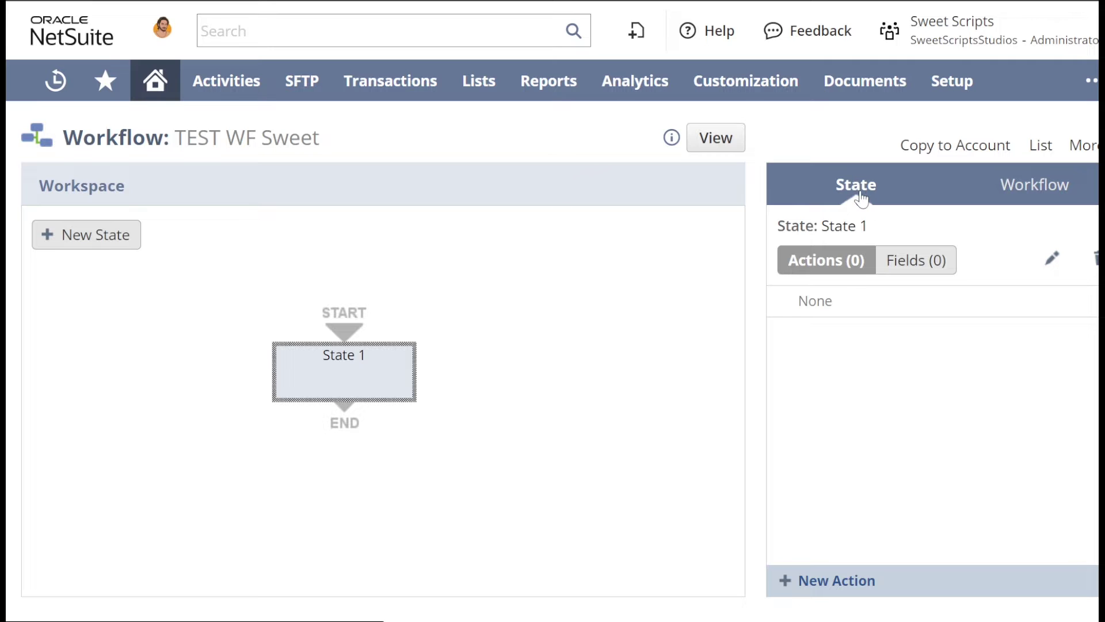
pyautogui.click(849, 583)
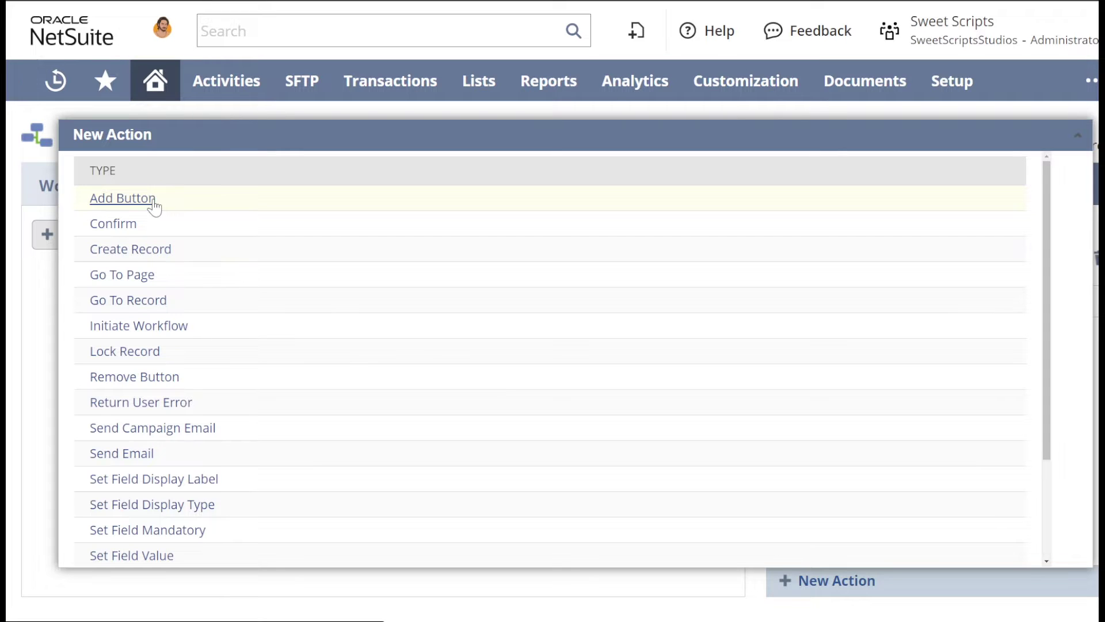
pyautogui.scroll(-1, 156, 403)
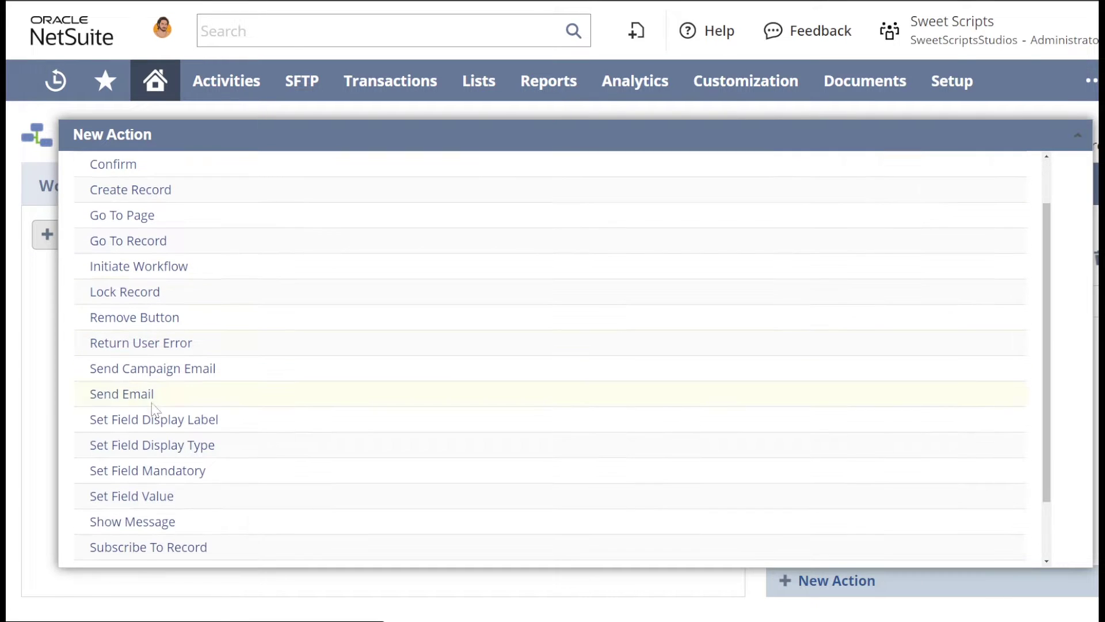
pyautogui.click(123, 395)
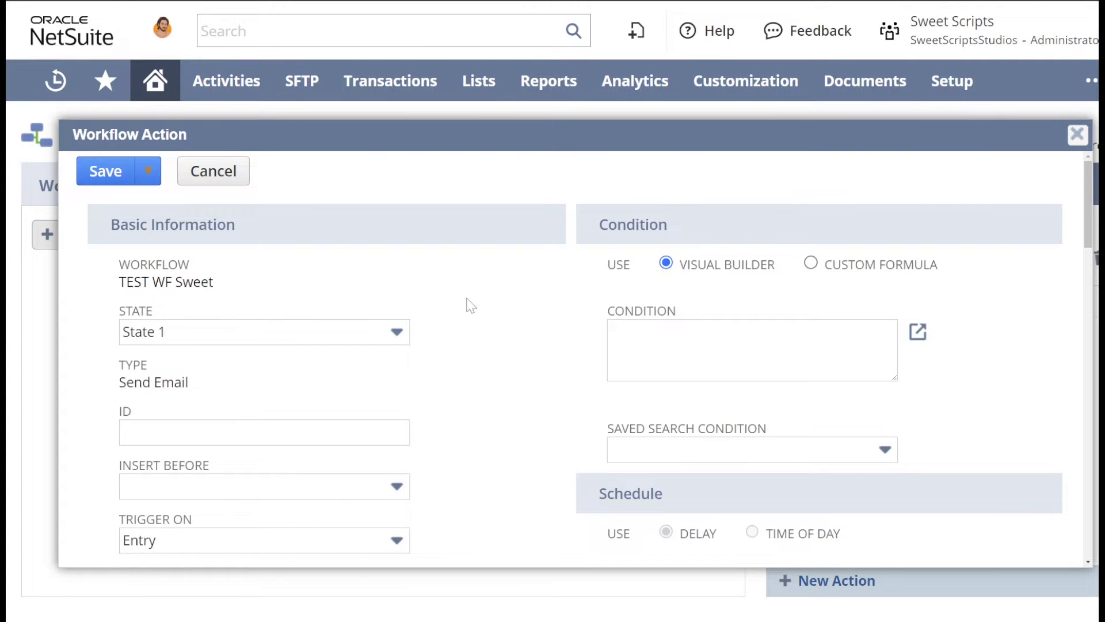
# Set the Send Email action to trigger on After Record Submit.
pyautogui.scroll(-2, 471, 306)
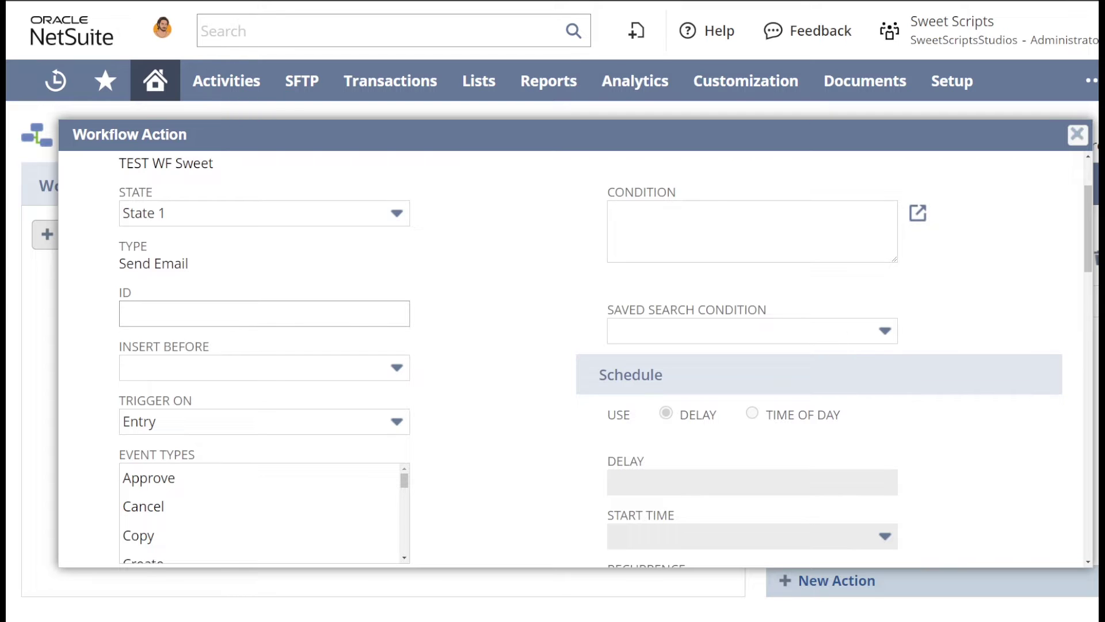
pyautogui.scroll(-4, 530, 313)
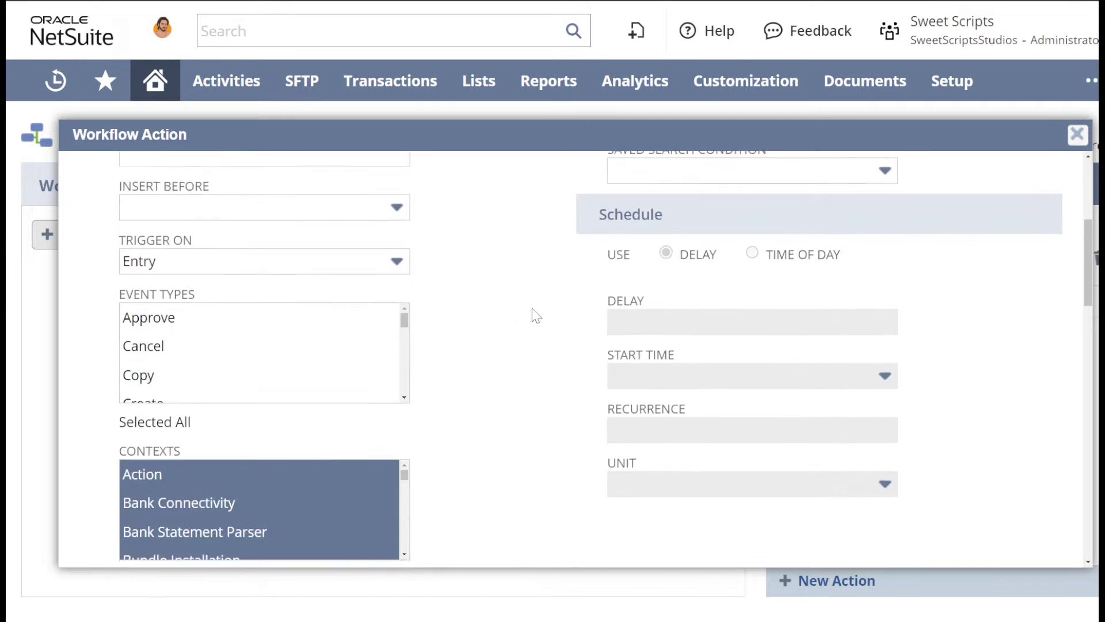
pyautogui.scroll(2, 531, 311)
pyautogui.click(380, 313)
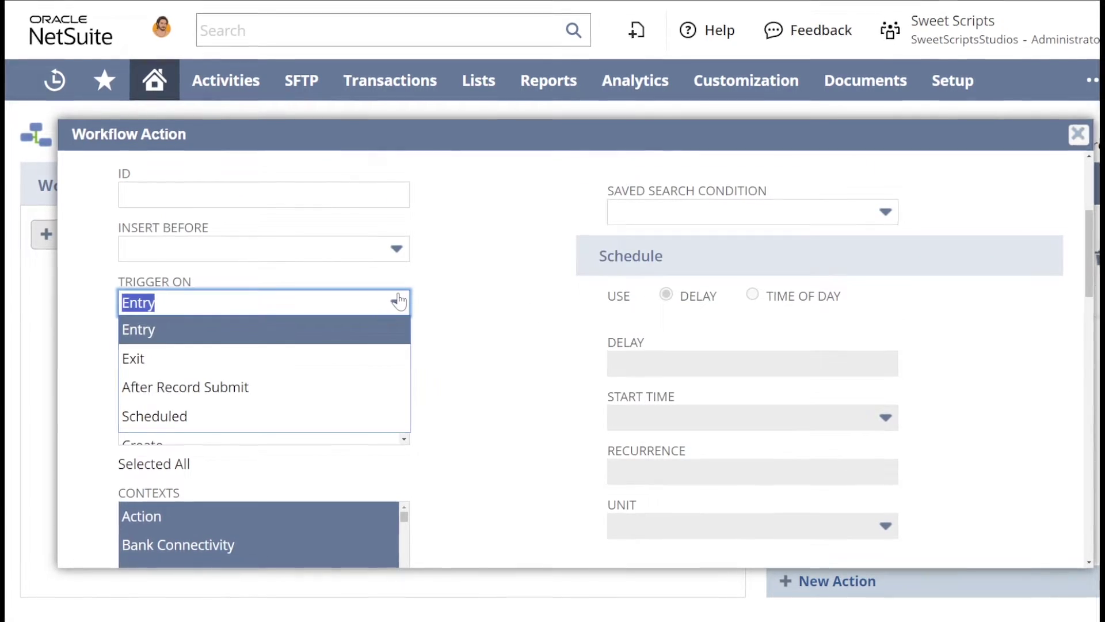
pyautogui.click(242, 394)
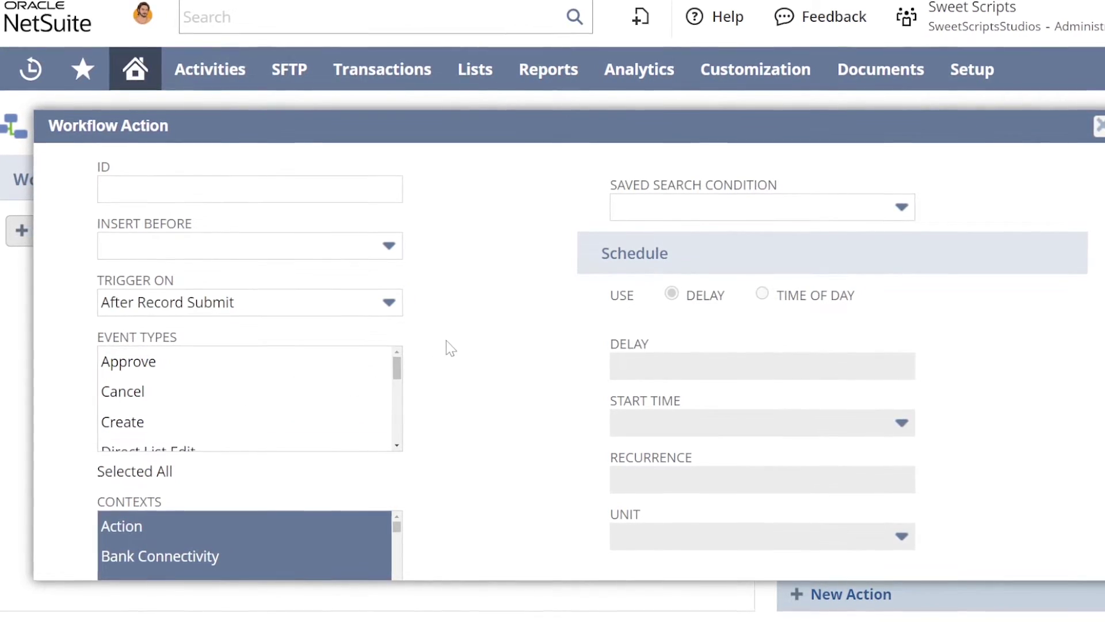
# Choose APAC User as the specific sender in the email action's parameters.
pyautogui.scroll(-4, 438, 348)
pyautogui.scroll(-2, 449, 349)
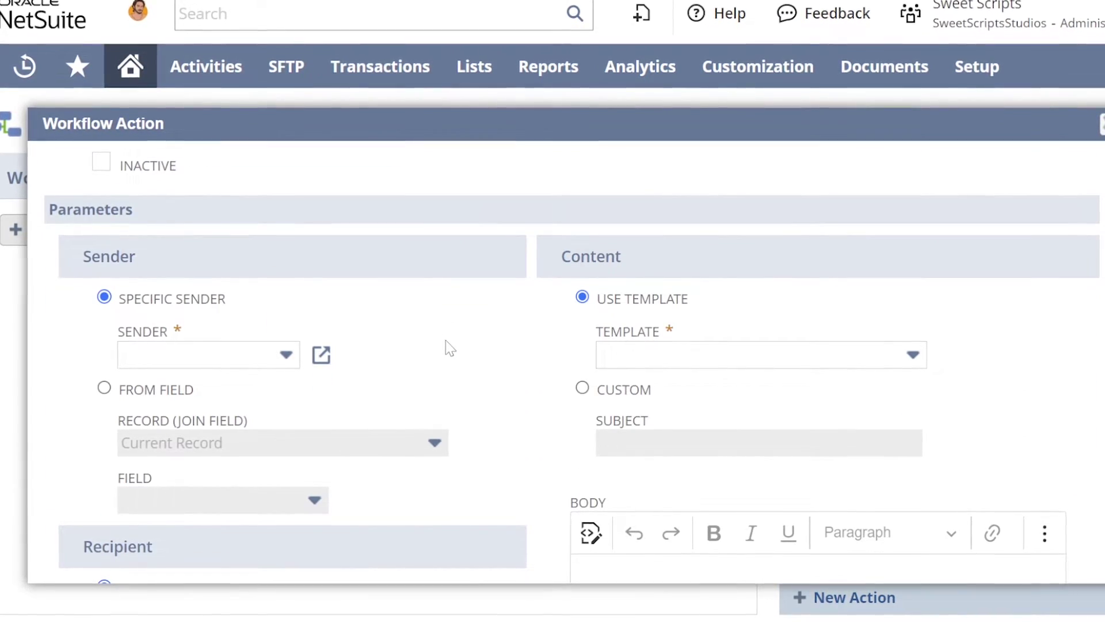
pyautogui.click(281, 354)
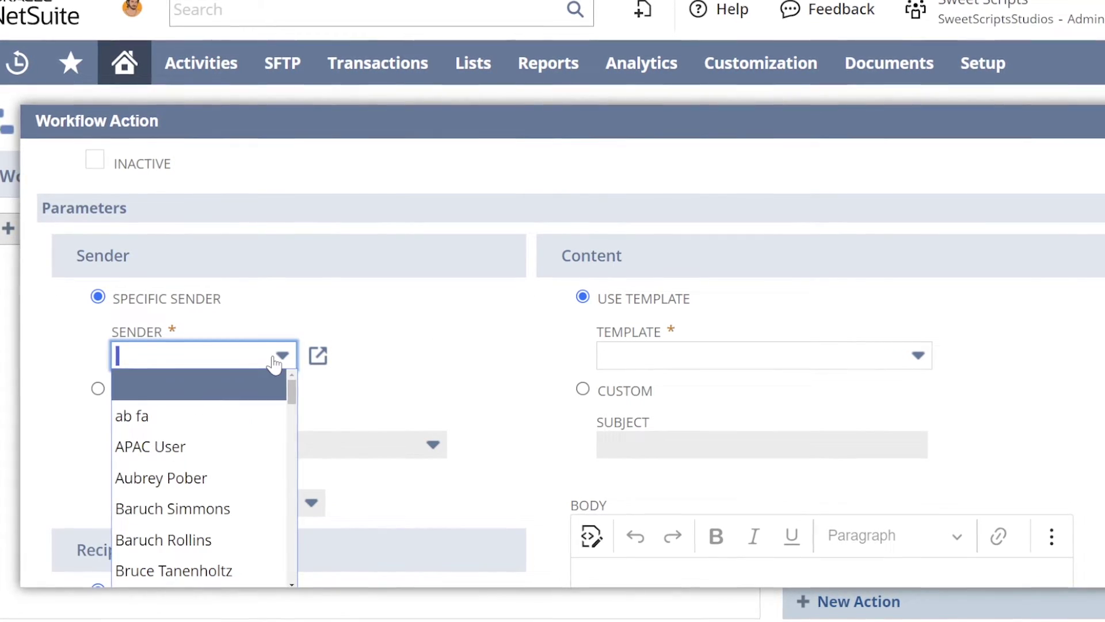
pyautogui.click(178, 447)
pyautogui.click(412, 355)
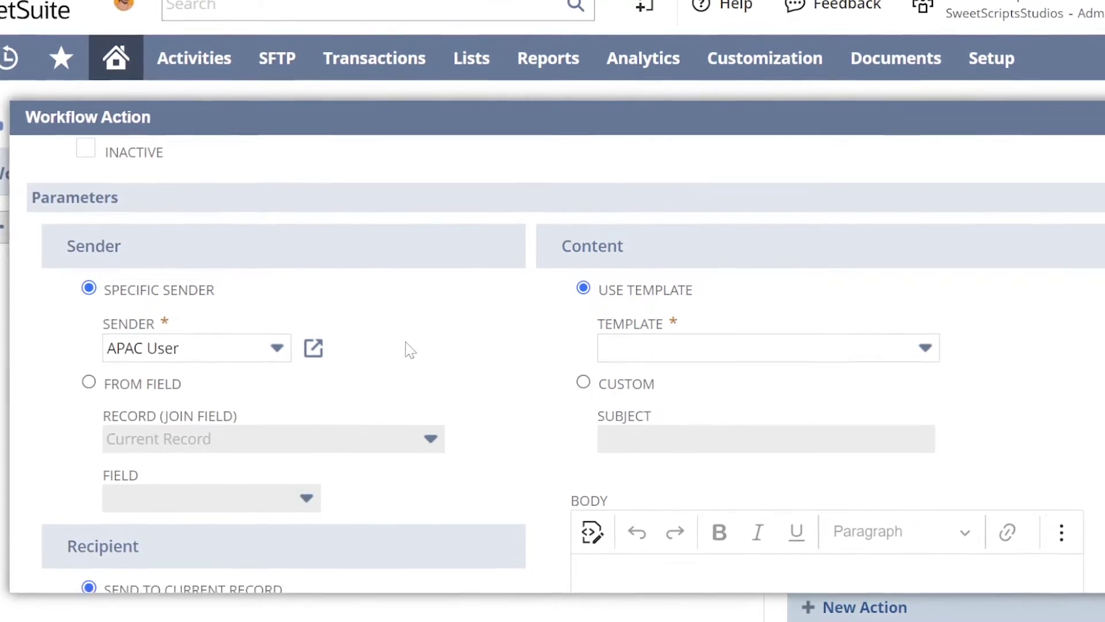
pyautogui.scroll(-2, 409, 348)
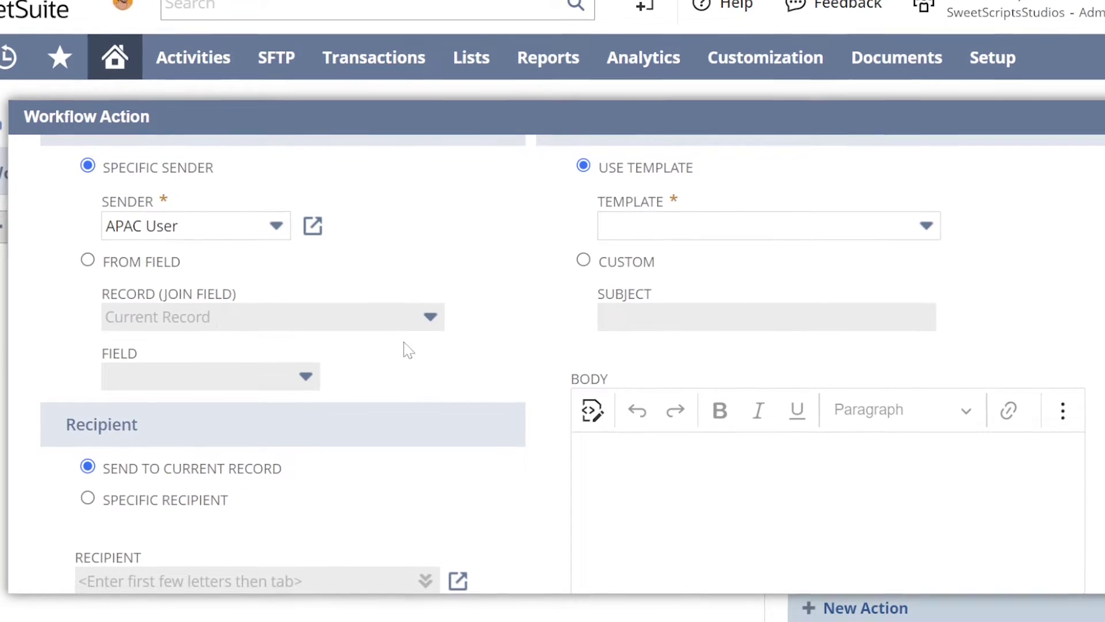
# Try taking the sender from a field, return to Specific Sender and select APAC User again.
pyautogui.click(87, 261)
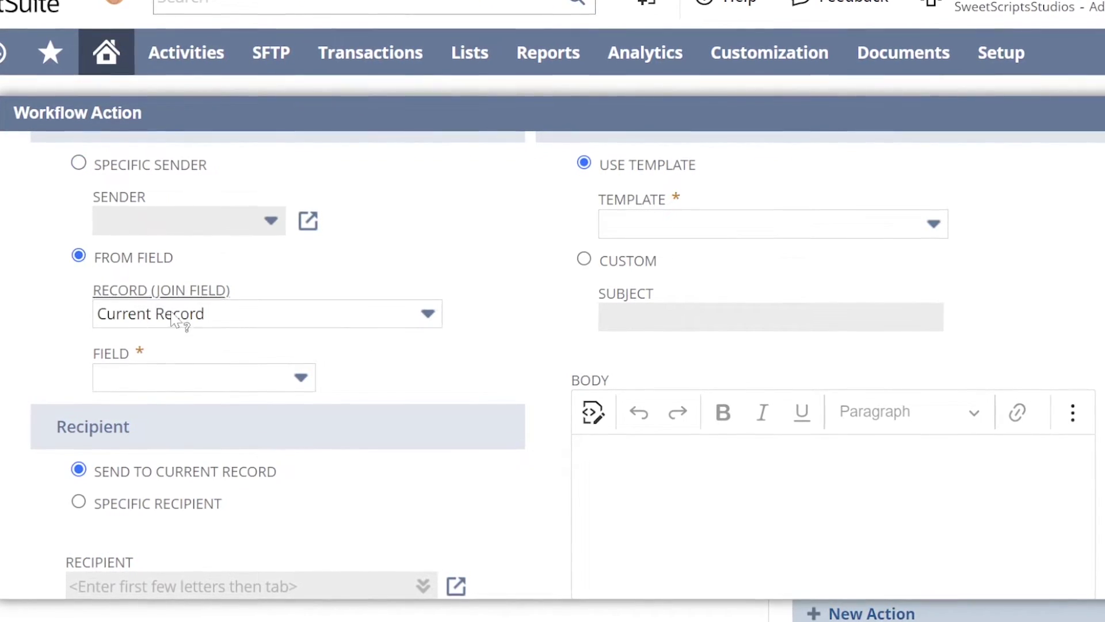
pyautogui.click(75, 163)
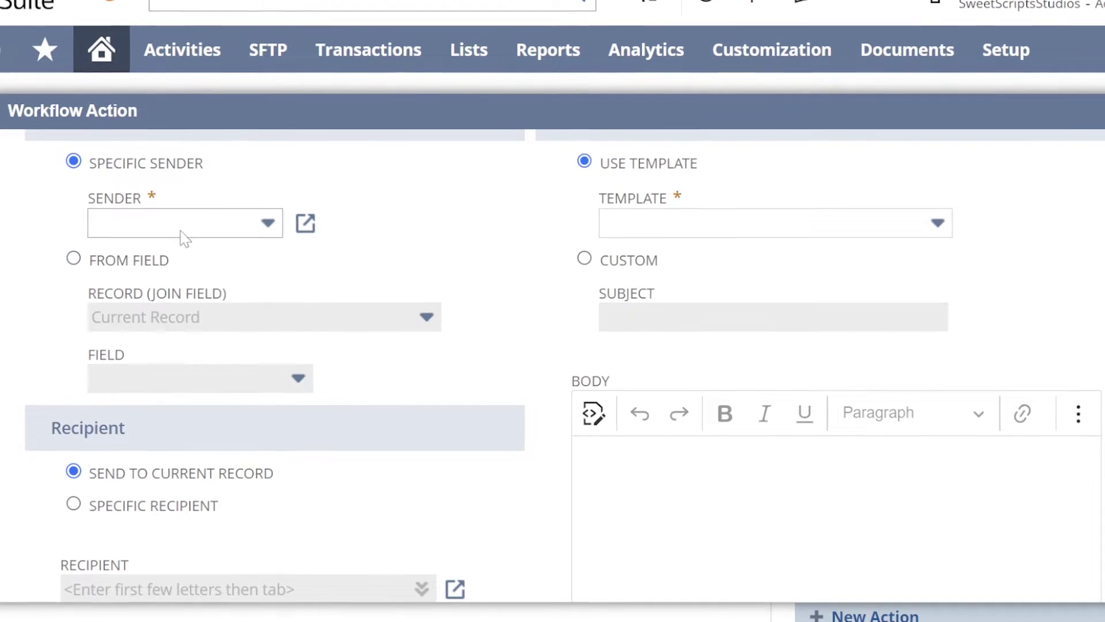
pyautogui.click(178, 227)
pyautogui.click(153, 318)
pyautogui.scroll(-4, 366, 292)
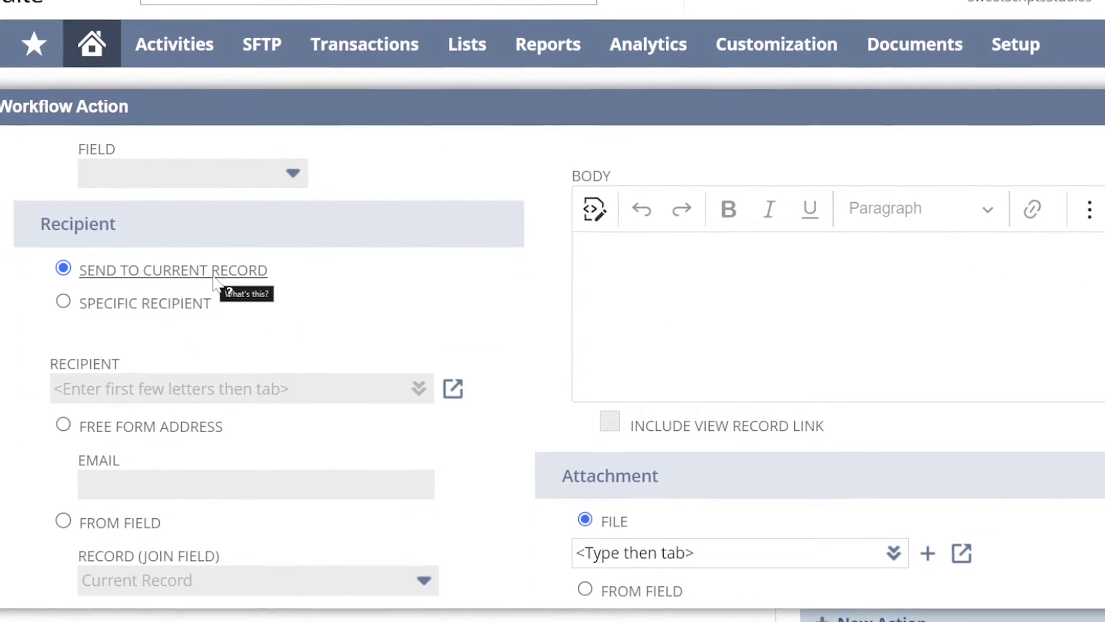
# Try the Specific Recipient option and browse the recipient list without choosing anyone.
pyautogui.click(57, 302)
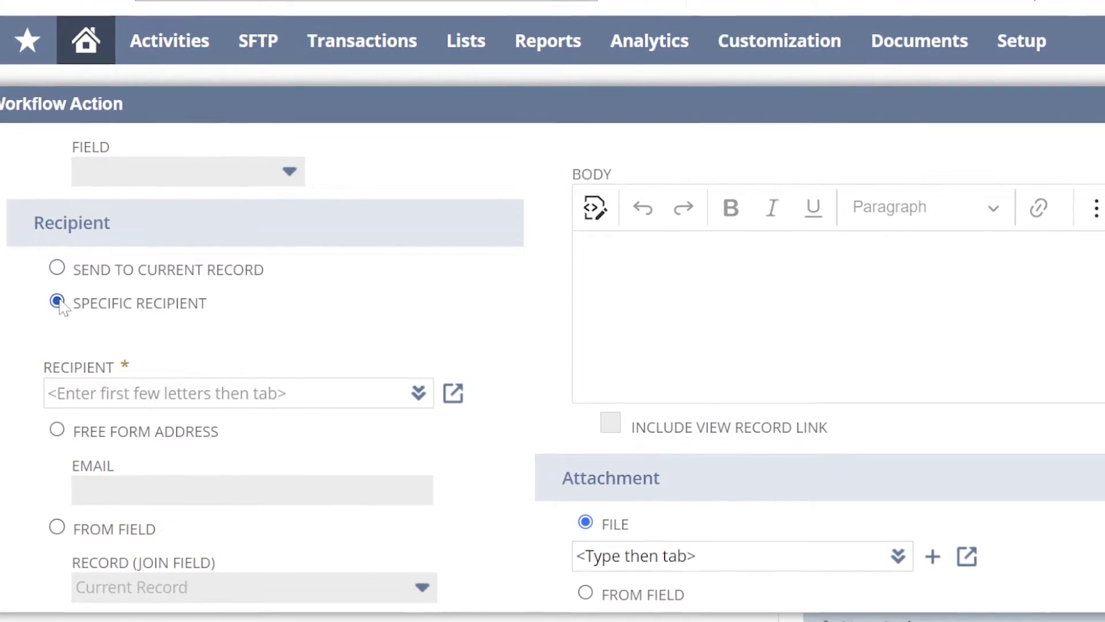
pyautogui.click(419, 395)
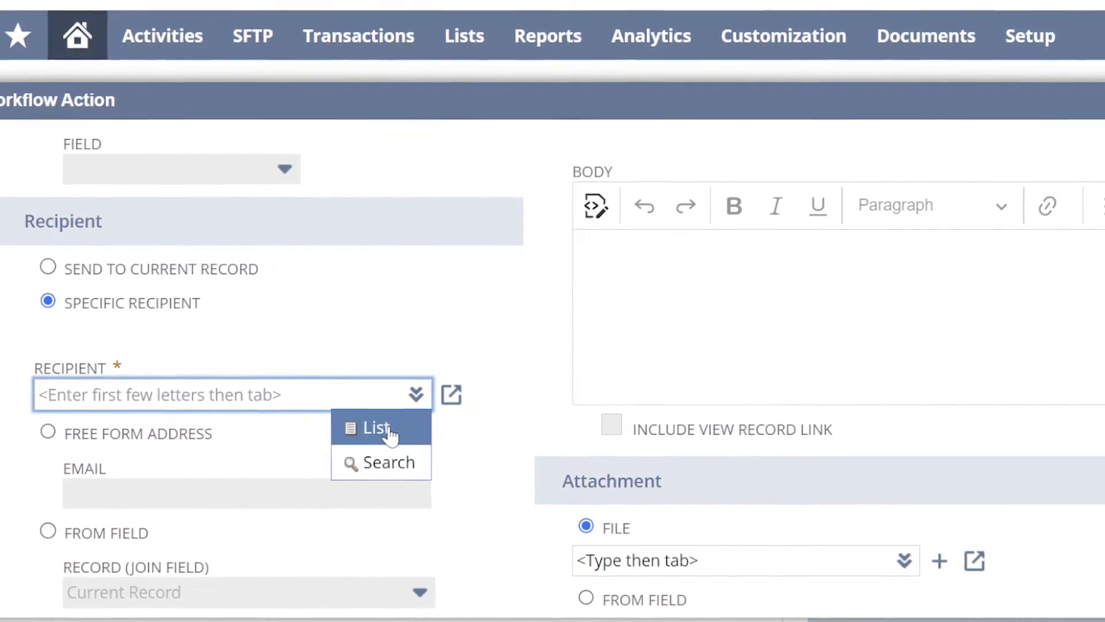
pyautogui.click(380, 429)
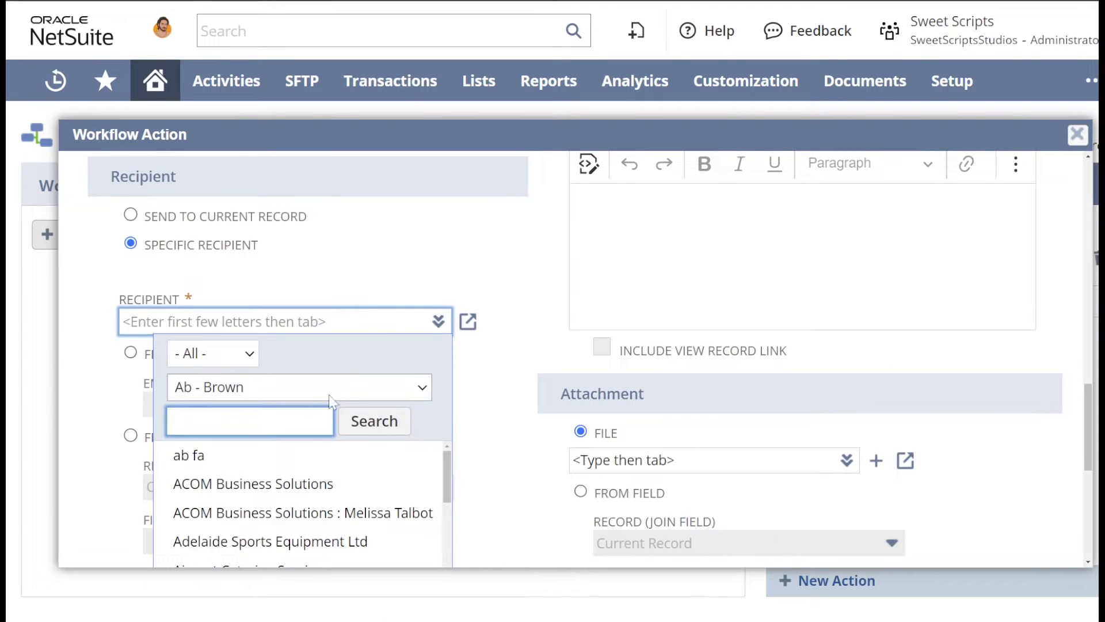
pyautogui.scroll(-2, 345, 382)
pyautogui.click(468, 291)
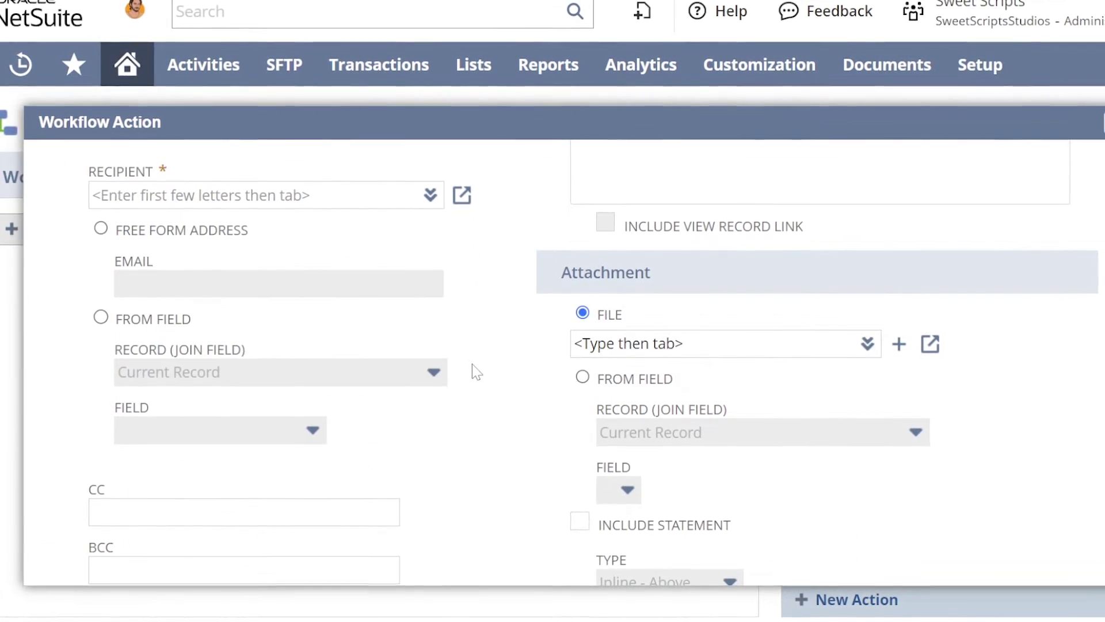
# Try taking the recipient from a field of the current record, and try the Free Form Address option.
pyautogui.click(105, 317)
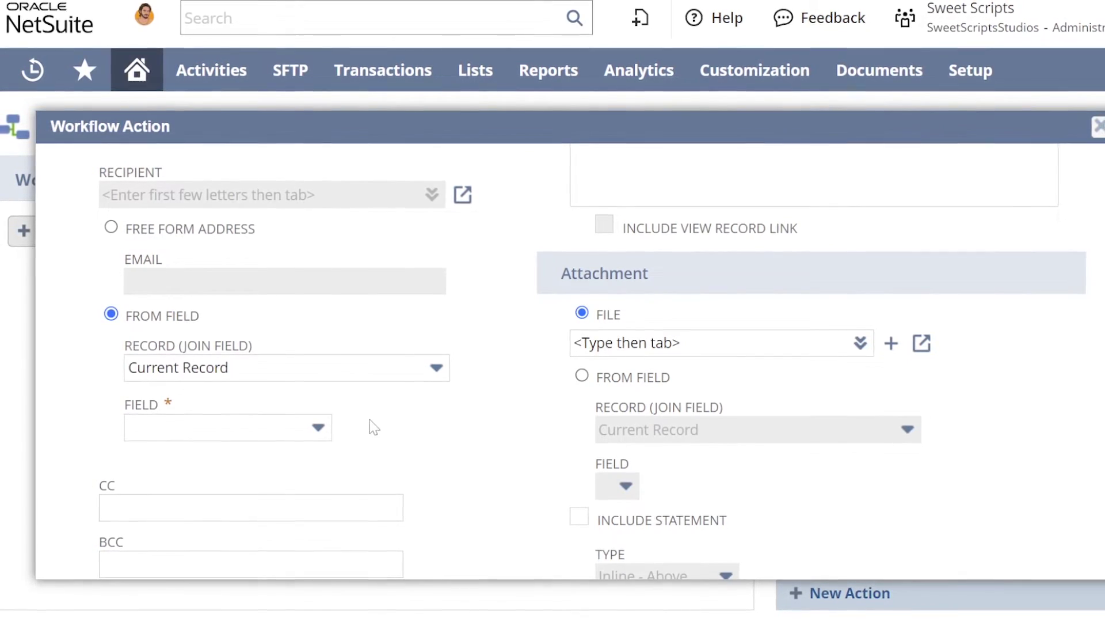
pyautogui.scroll(3, 420, 434)
pyautogui.click(115, 414)
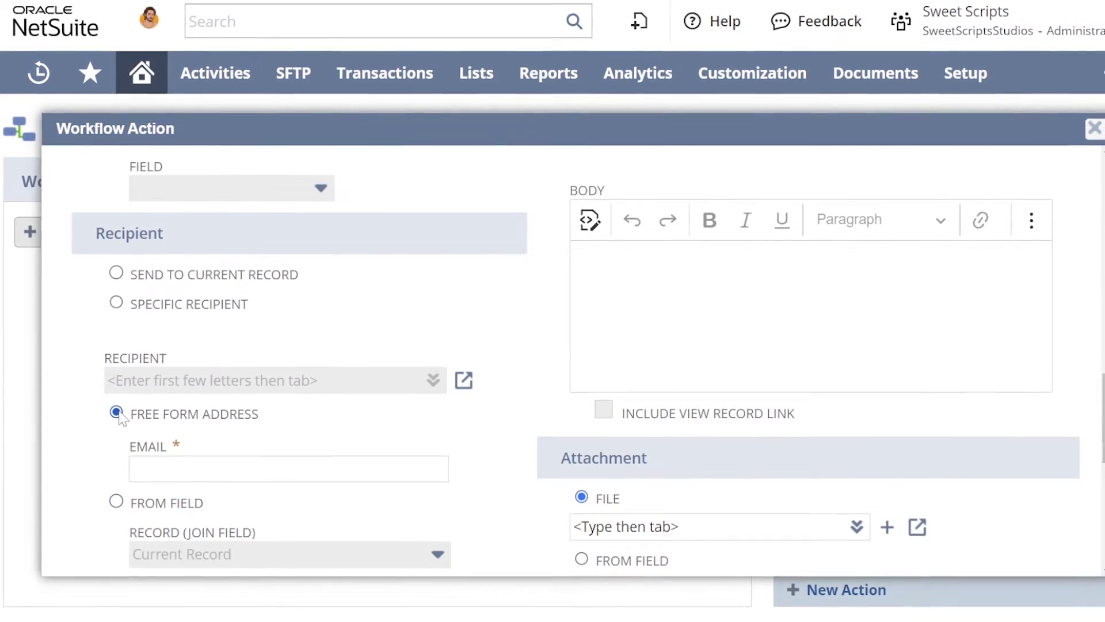
pyautogui.click(231, 466)
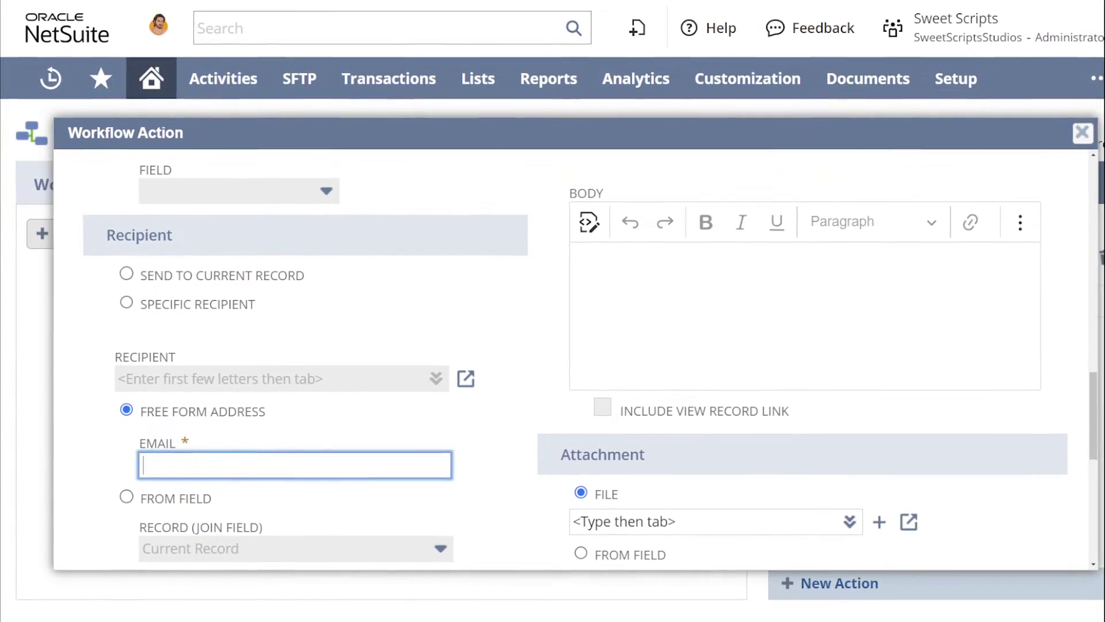
# Set the email to go to a specific recipient and choose the first entry in the recipient list.
pyautogui.click(427, 385)
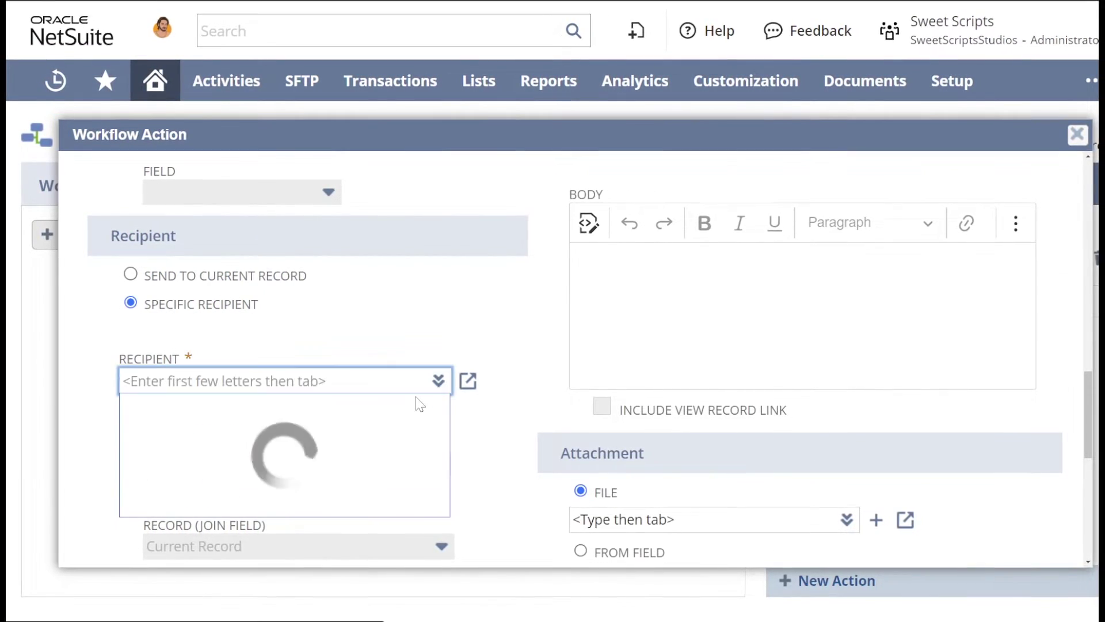
pyautogui.scroll(-2, 374, 356)
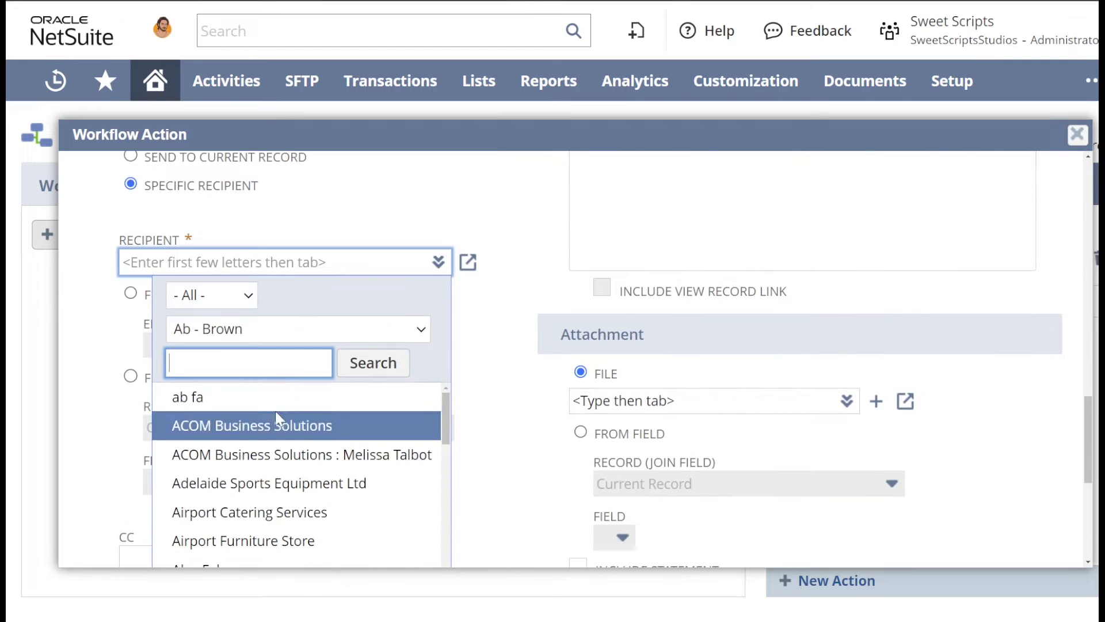
pyautogui.click(199, 398)
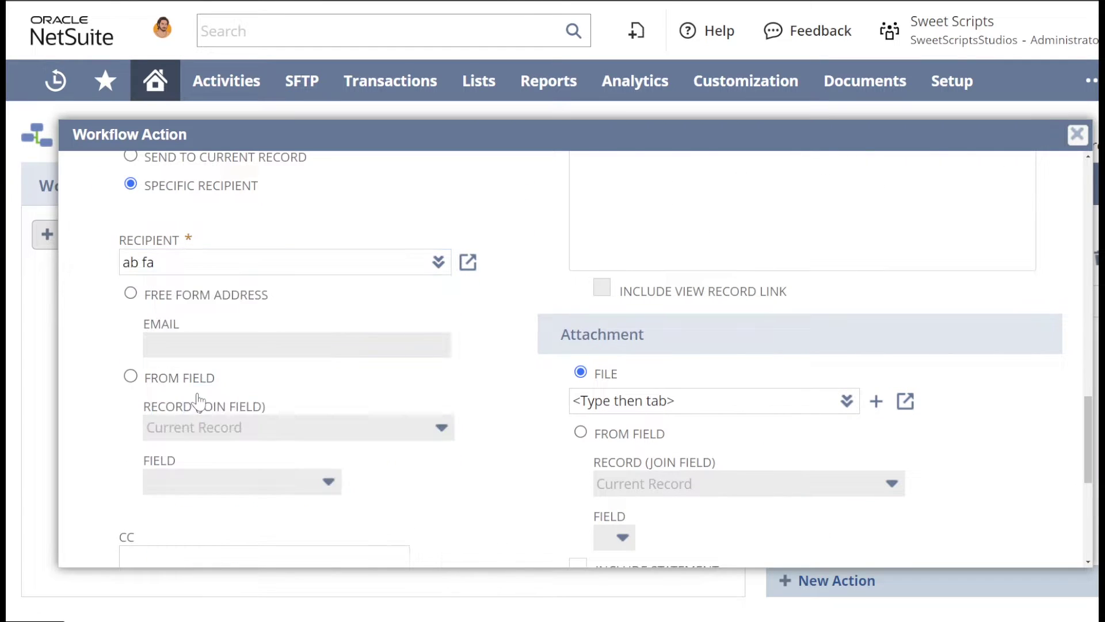
# Use custom content with the subject "Test Subject Email {subsidiary}" and the body "asdfadsf".
pyautogui.scroll(-4, 400, 345)
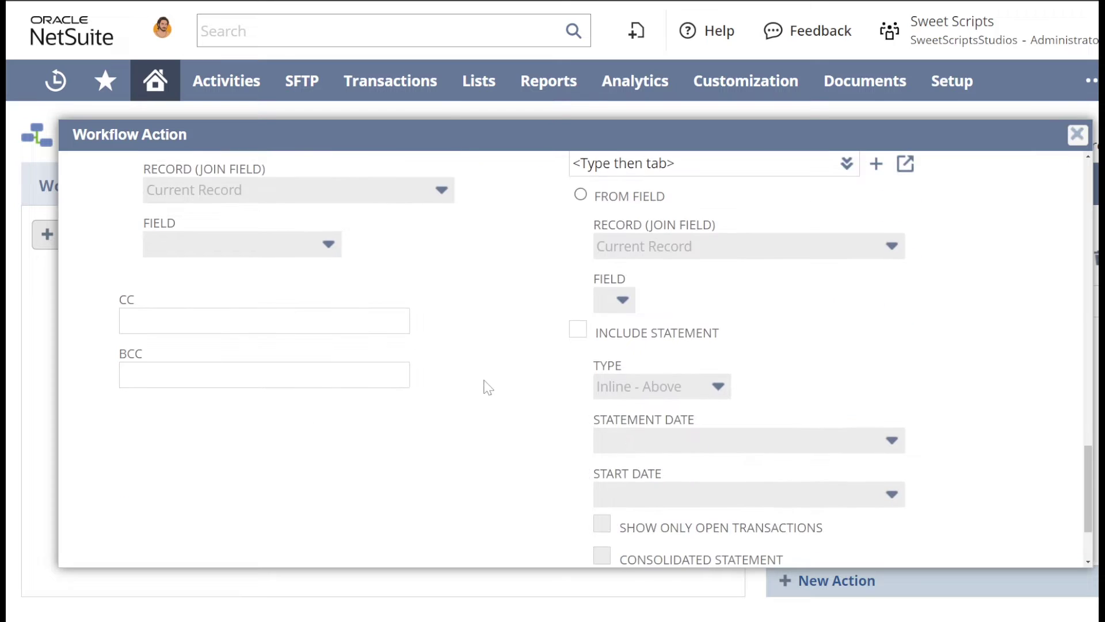
pyautogui.scroll(6, 494, 393)
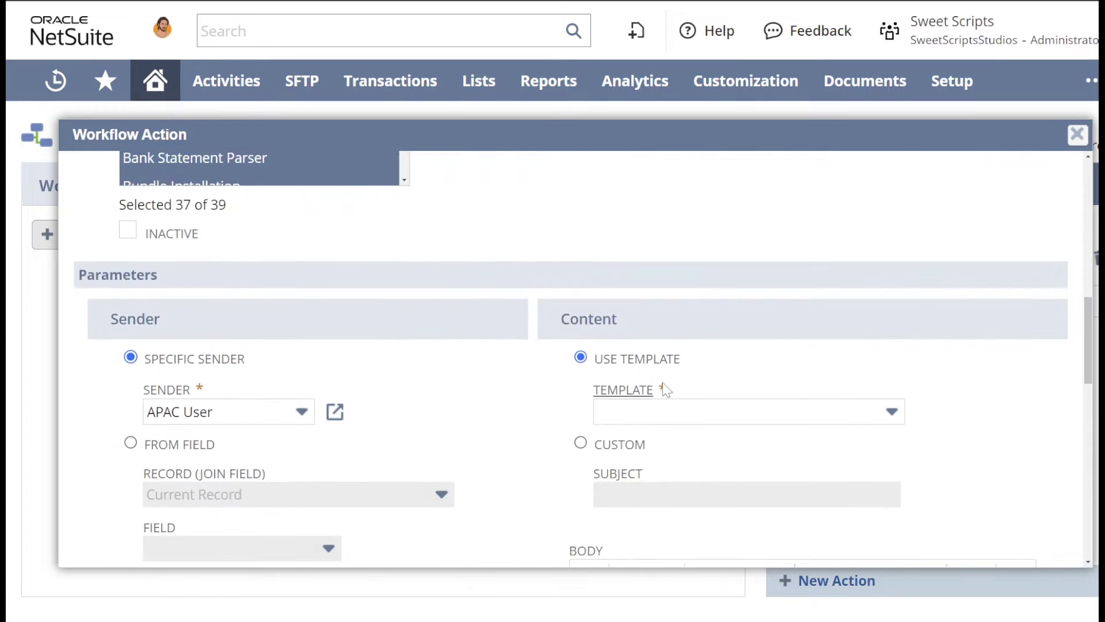
pyautogui.click(581, 444)
pyautogui.scroll(-3, 556, 411)
pyautogui.write('Test Subject Email  {subsidiary}')
pyautogui.scroll(-1, 556, 412)
pyautogui.click(582, 410)
pyautogui.write('asdfadsf')
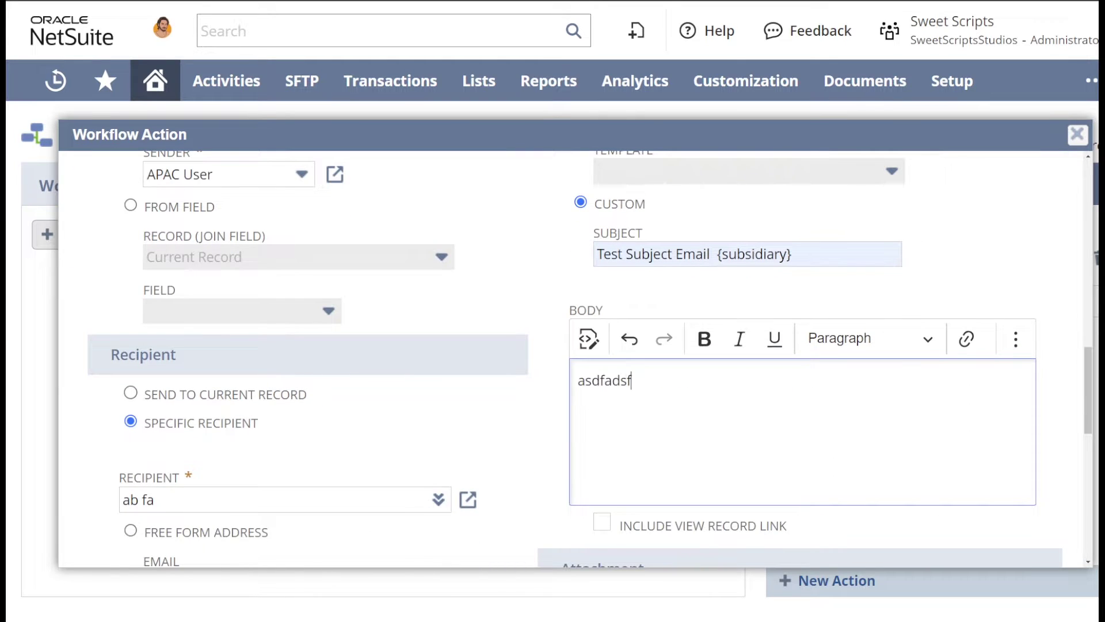
# Check the attachment and statement options and save the Send Email action.
pyautogui.scroll(-3, 678, 421)
pyautogui.scroll(-6, 712, 422)
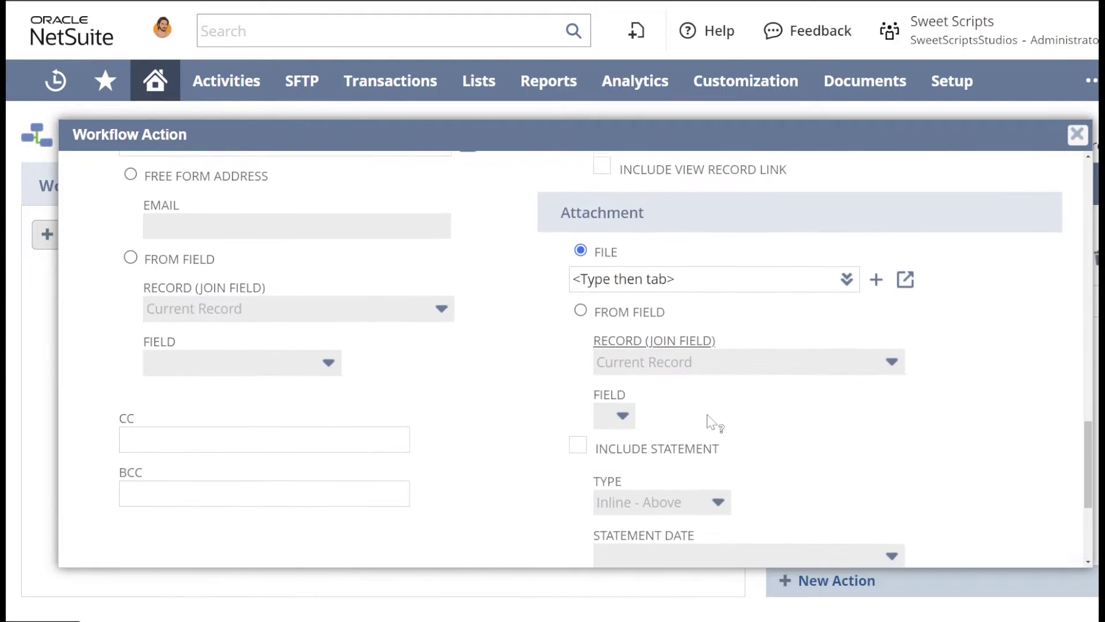
pyautogui.scroll(15, 491, 413)
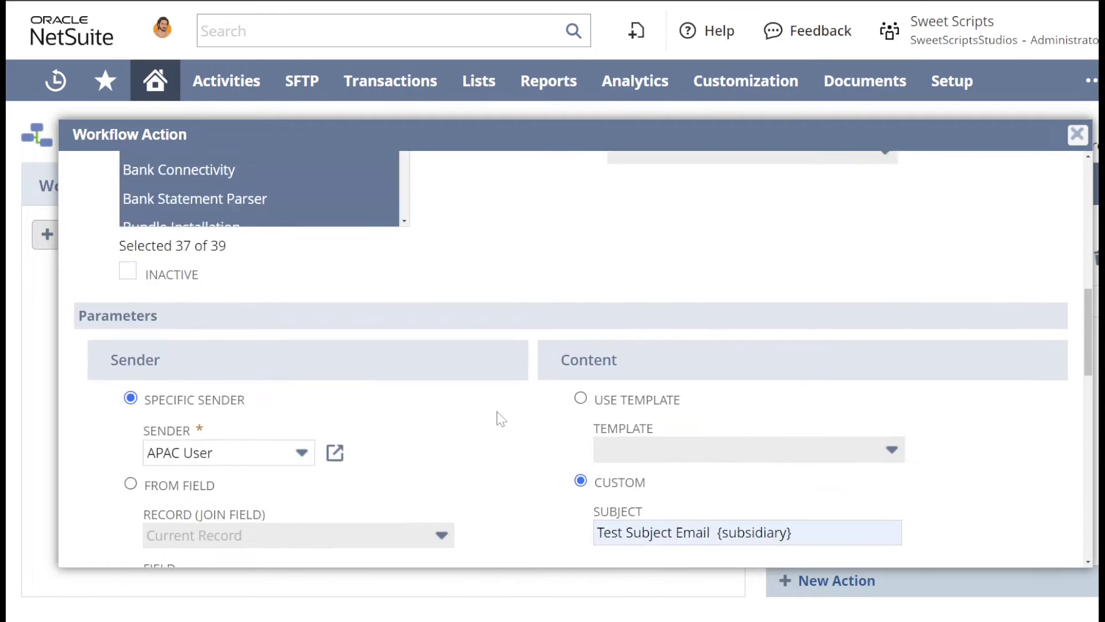
pyautogui.click(132, 182)
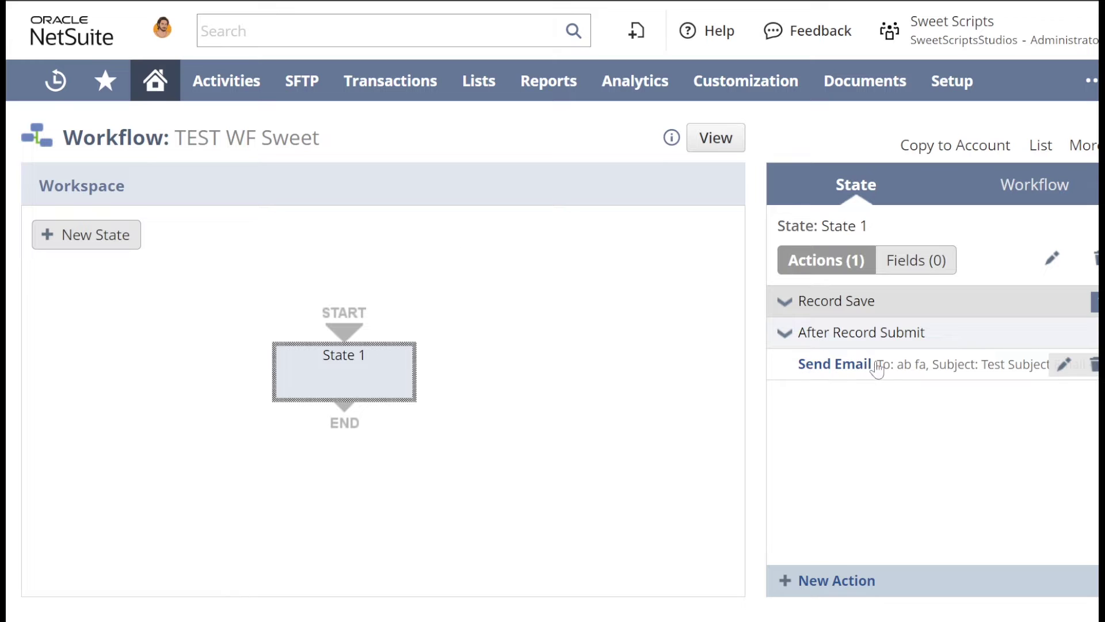
# Reopen the saved Send Email action, try Send To Current Record as the recipient and switch back to Specific Recipient.
pyautogui.moveTo(876, 369)
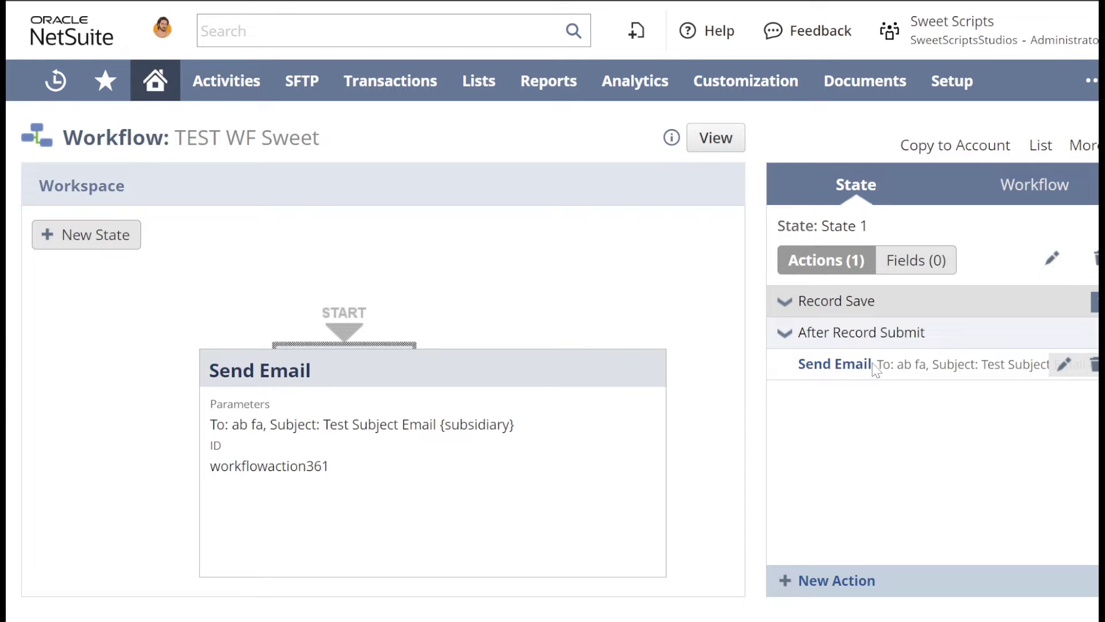
pyautogui.click(1066, 366)
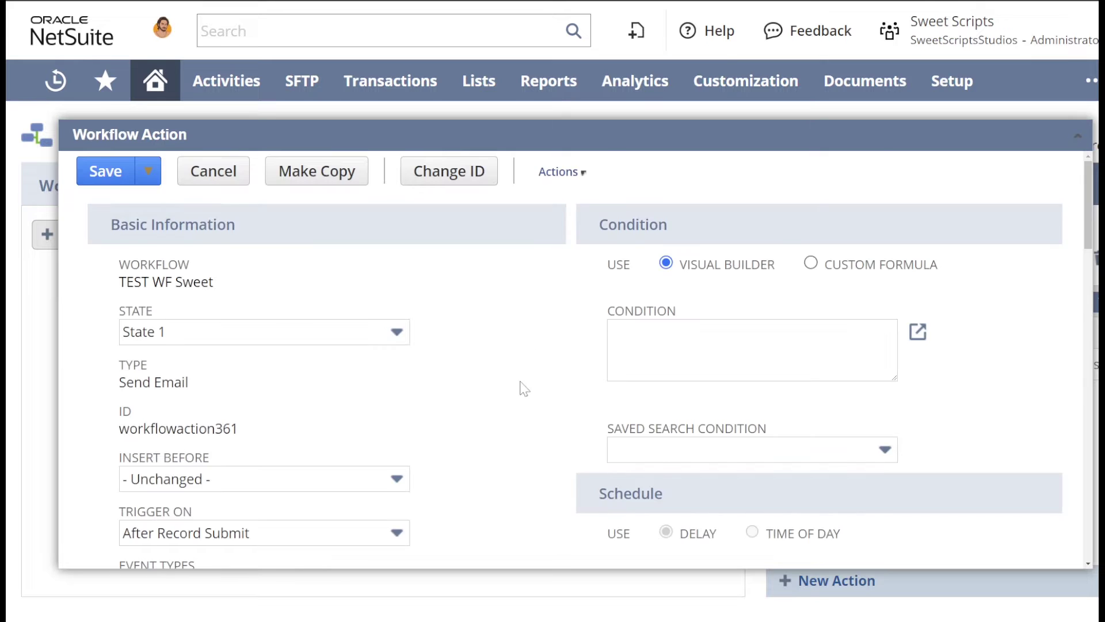
pyautogui.scroll(-10, 521, 380)
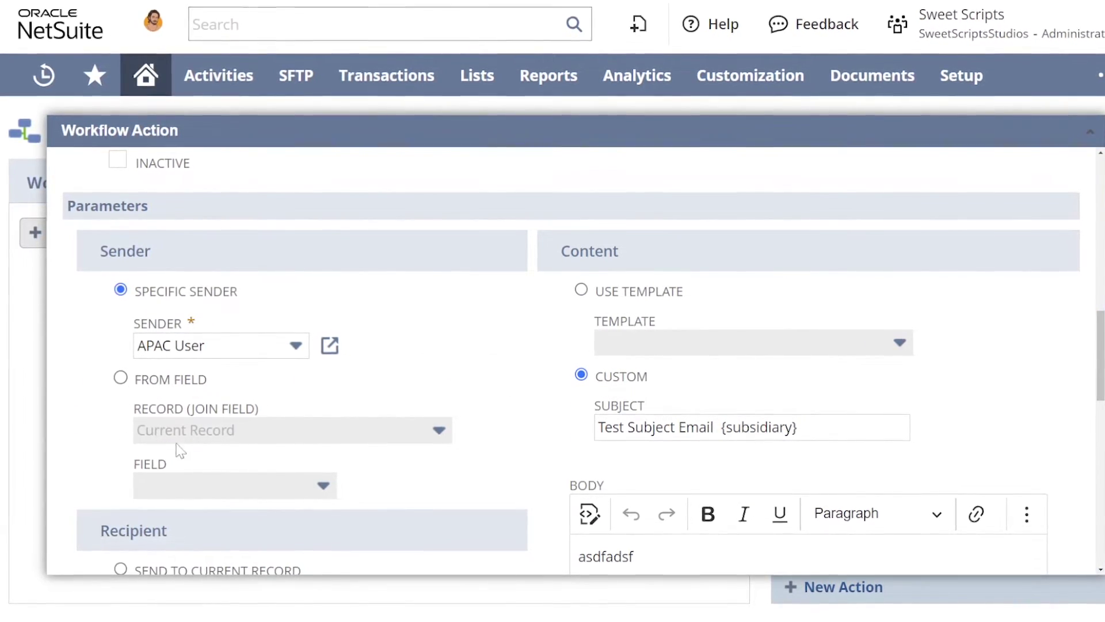
pyautogui.scroll(-5, 402, 333)
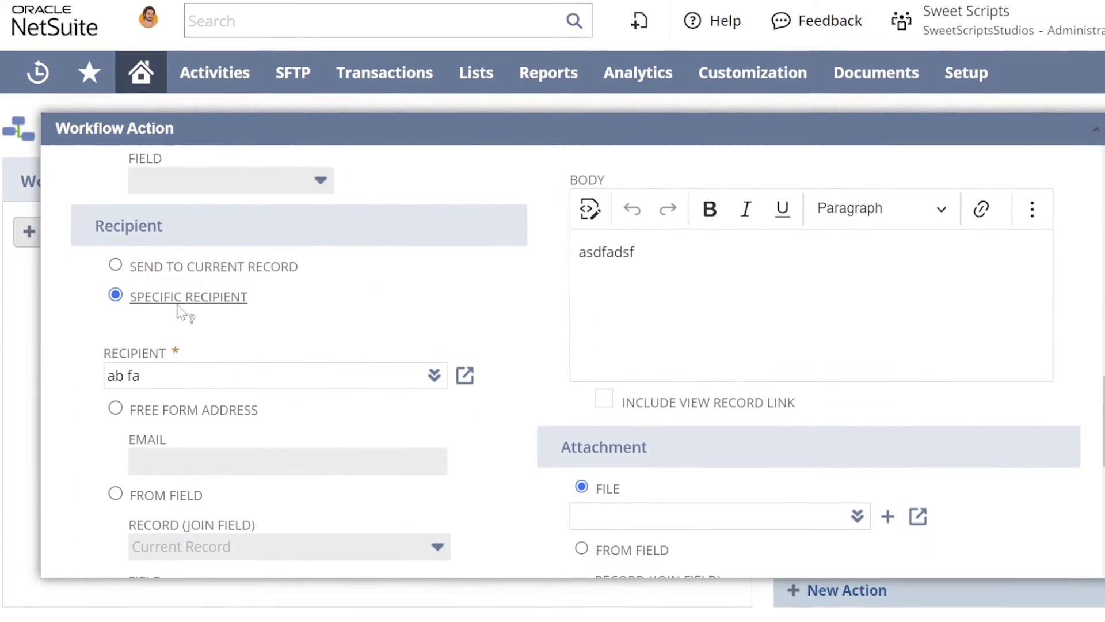
pyautogui.click(116, 267)
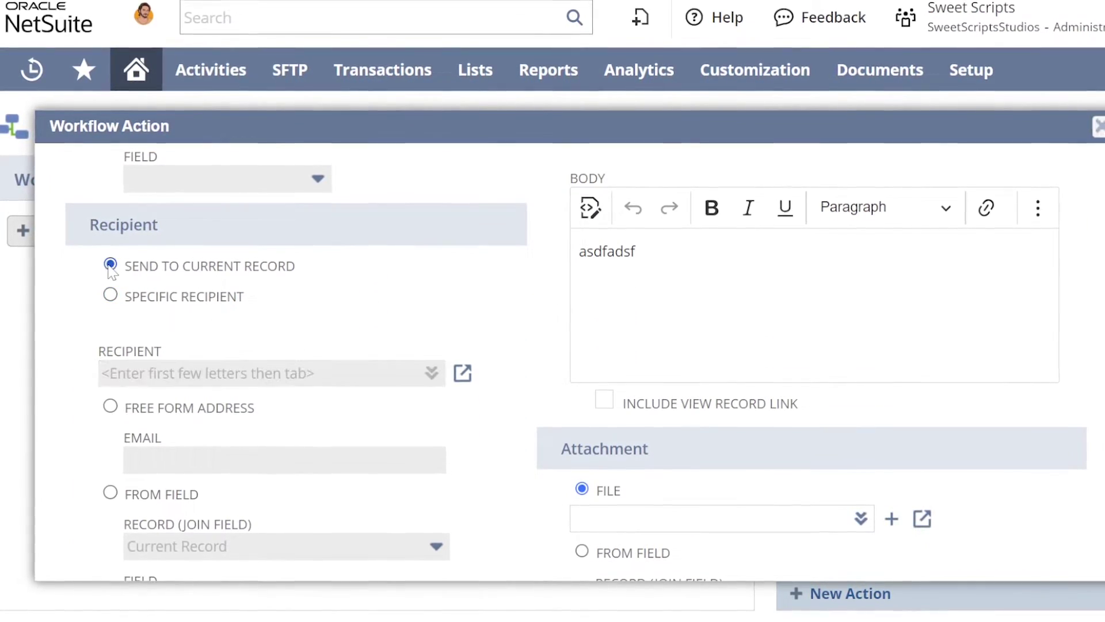
pyautogui.click(109, 295)
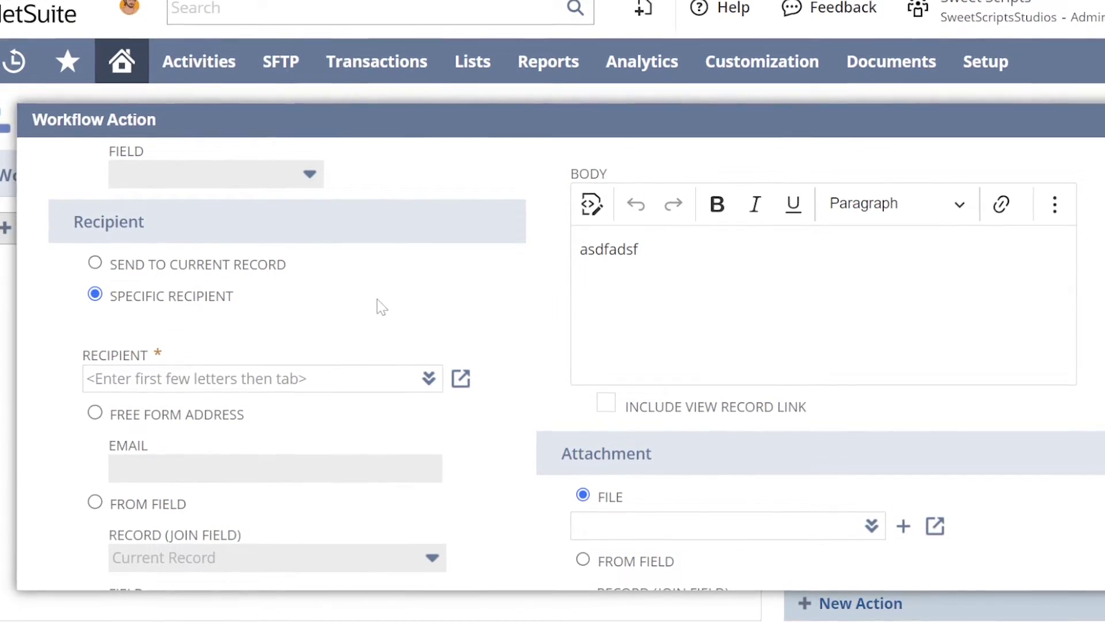
# Look over the recipient, CC, BCC and attachment options and close the email action without saving.
pyautogui.scroll(-3, 376, 299)
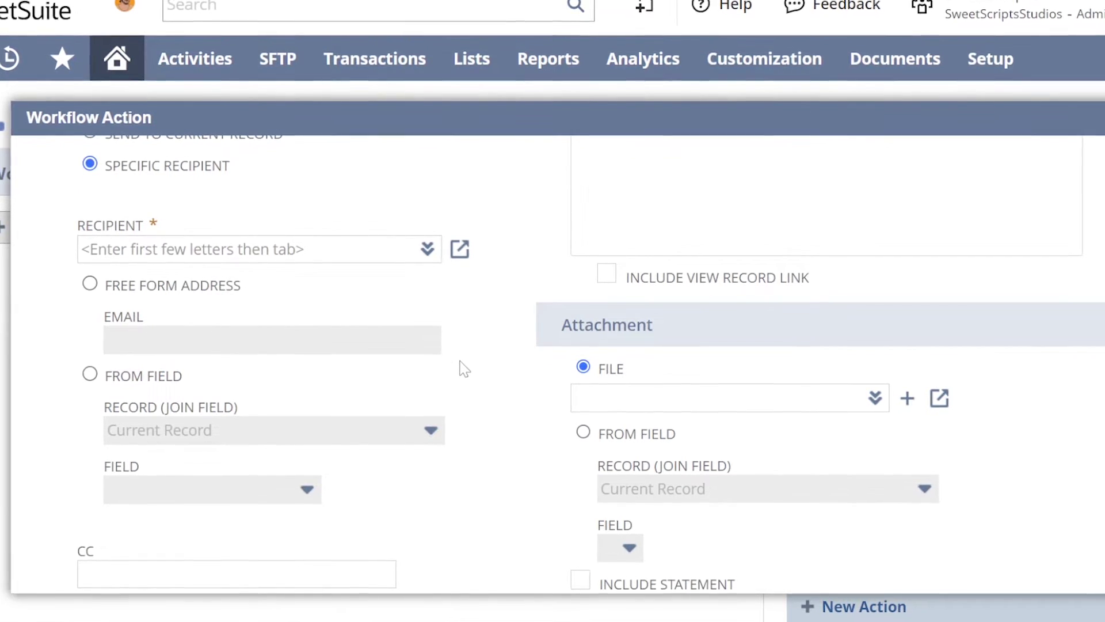
pyautogui.scroll(1, 468, 363)
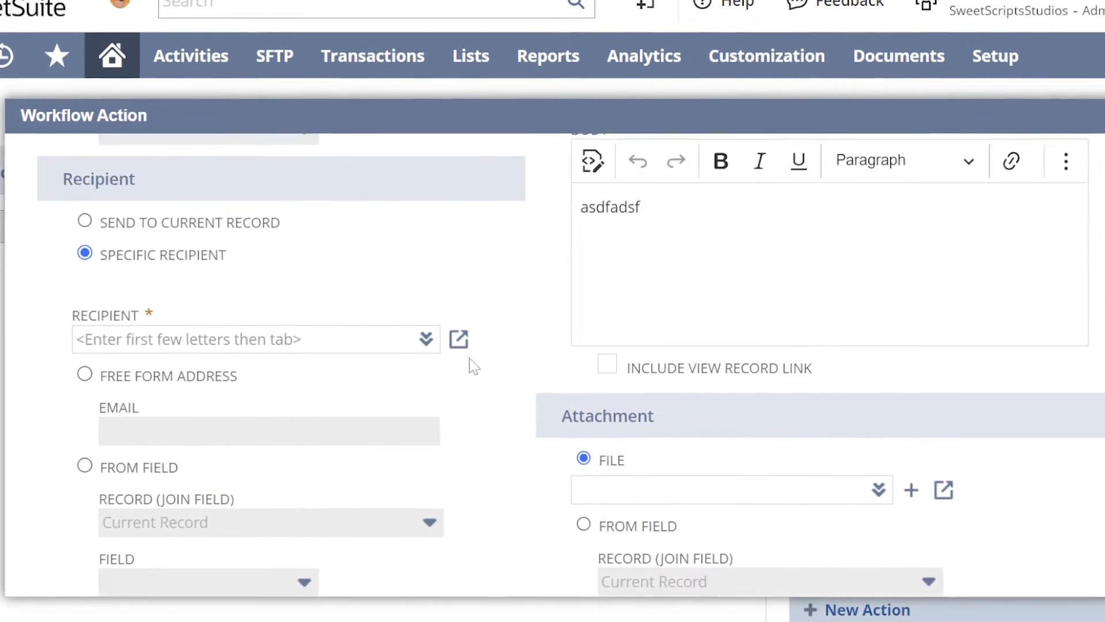
pyautogui.scroll(1, 472, 346)
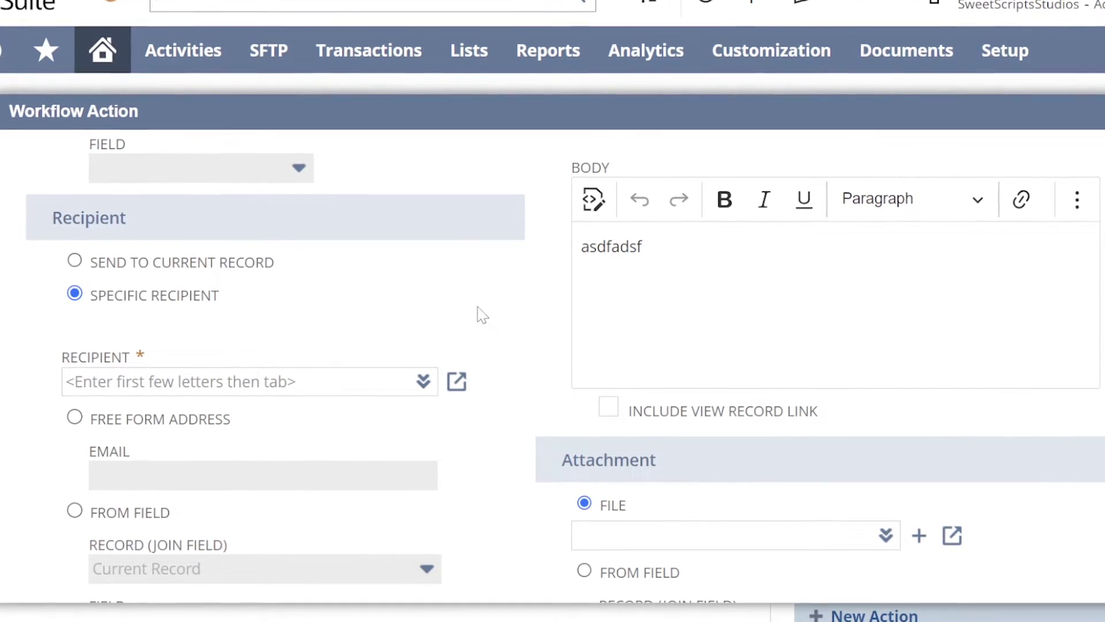
pyautogui.scroll(-1, 483, 316)
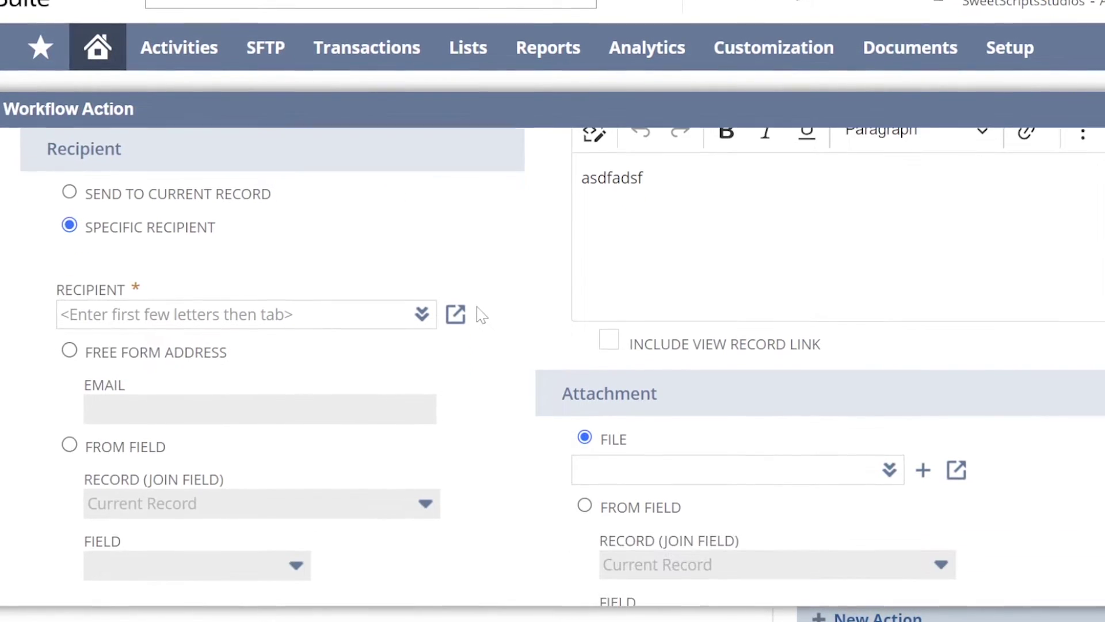
pyautogui.scroll(-2, 483, 315)
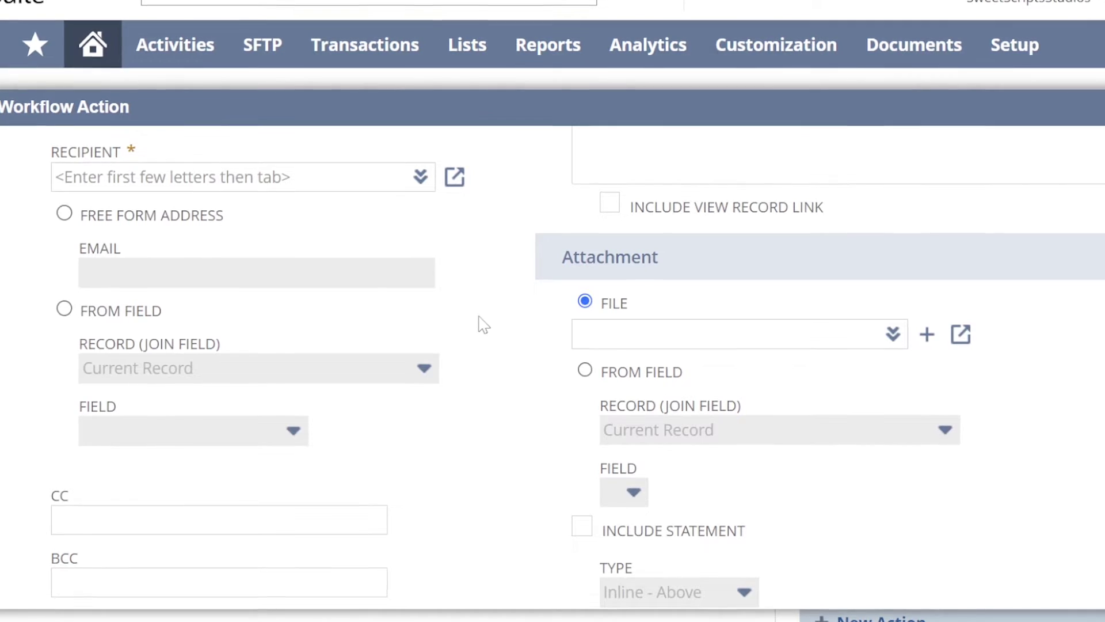
pyautogui.scroll(10, 482, 316)
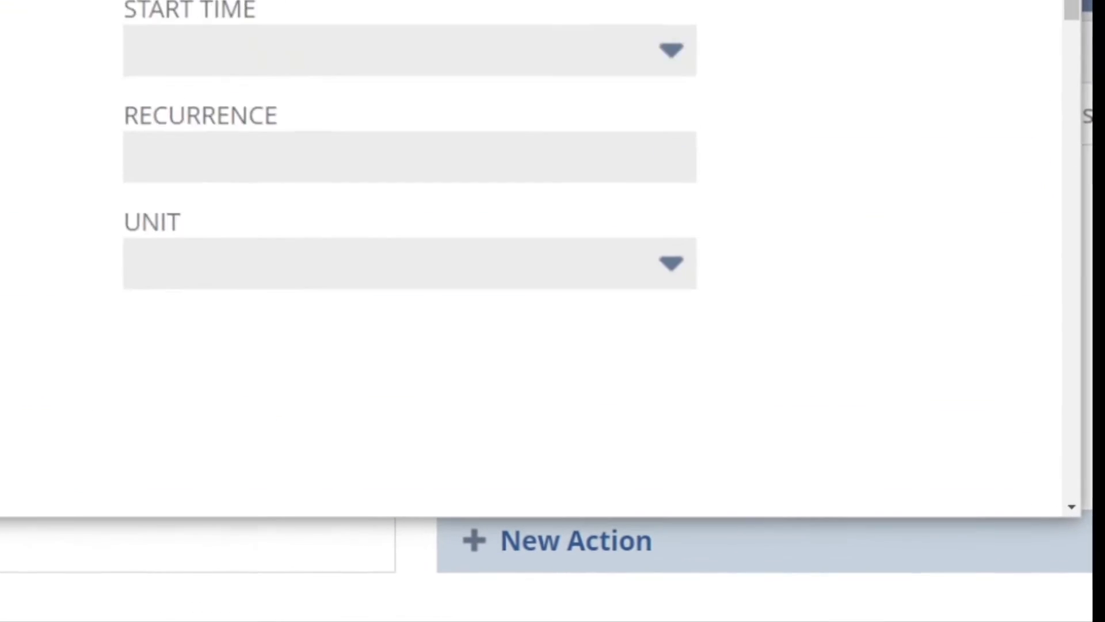
pyautogui.scroll(4, 403, 259)
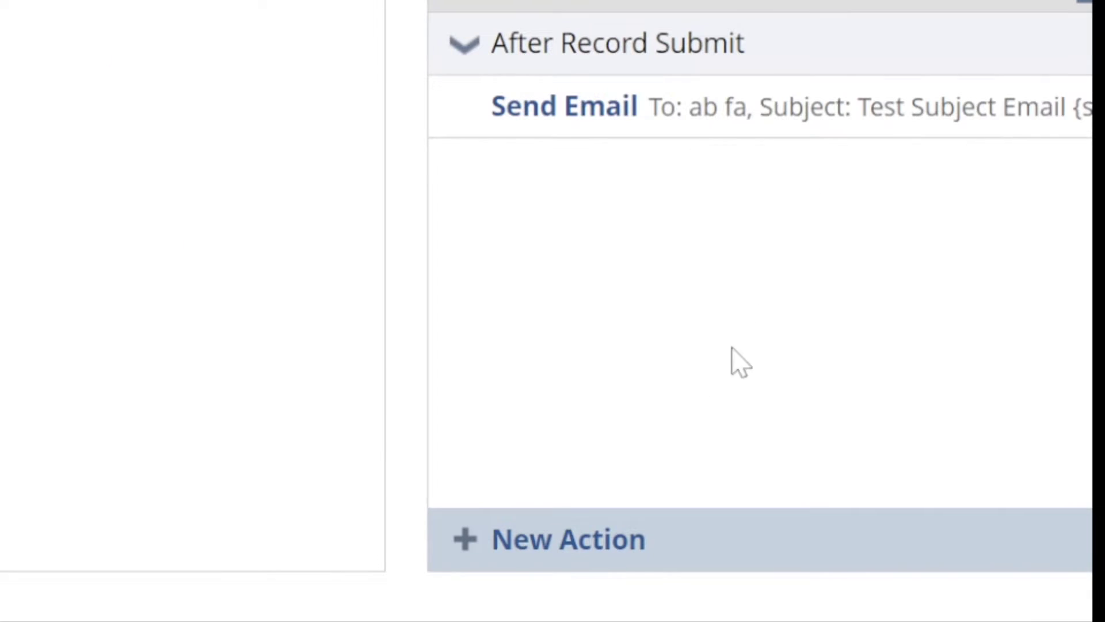
# Open the list of new action types for State 1 and look through the available actions.
pyautogui.click(626, 548)
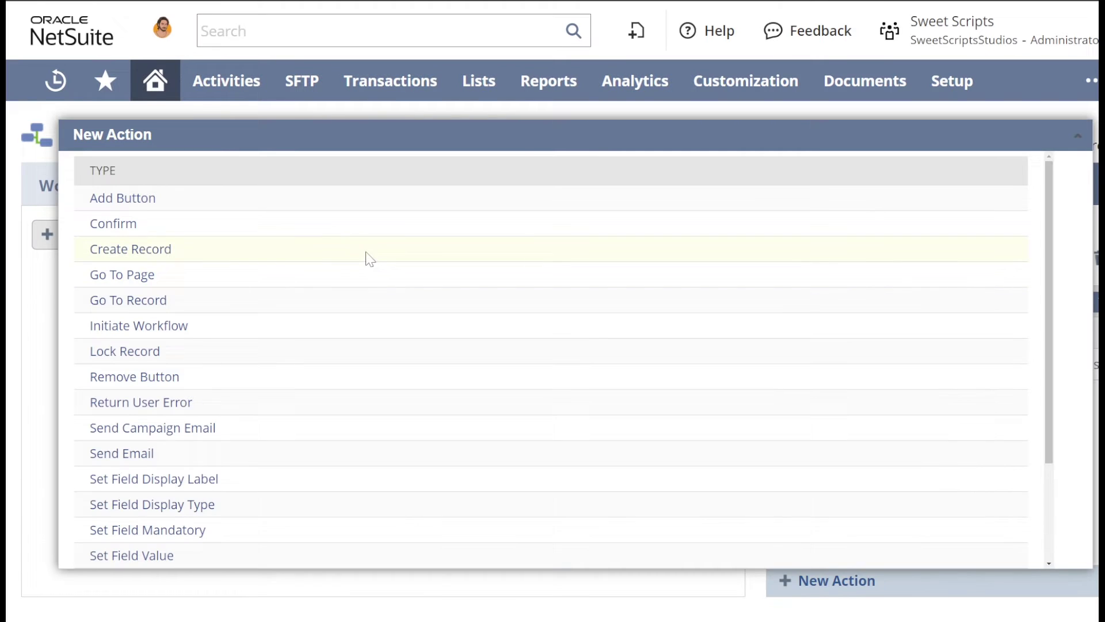
pyautogui.scroll(-2, 368, 258)
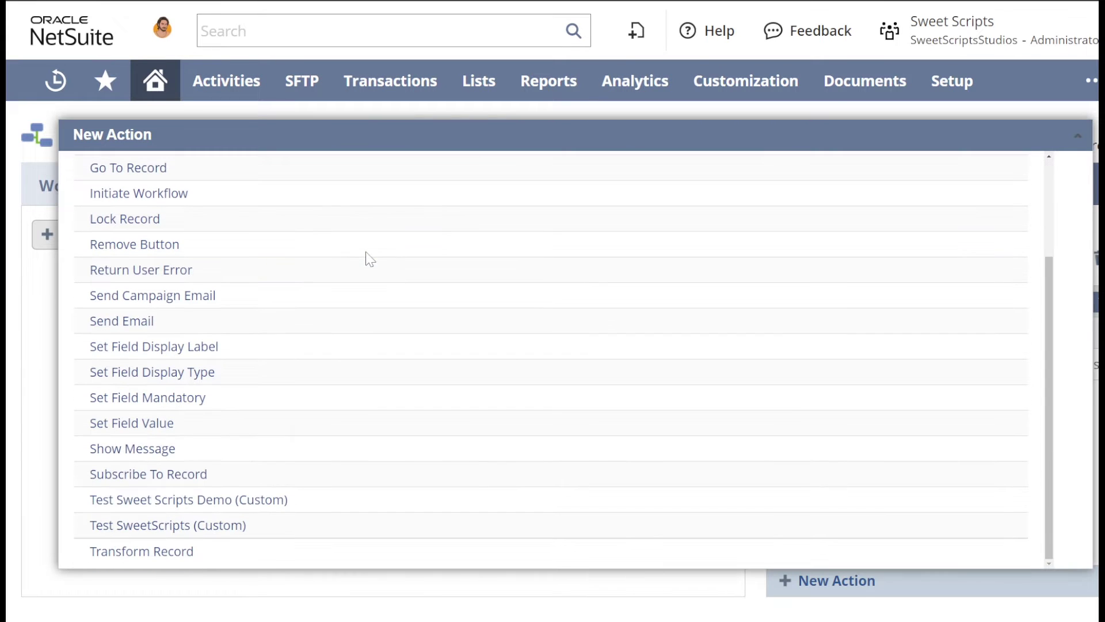
pyautogui.scroll(2, 368, 258)
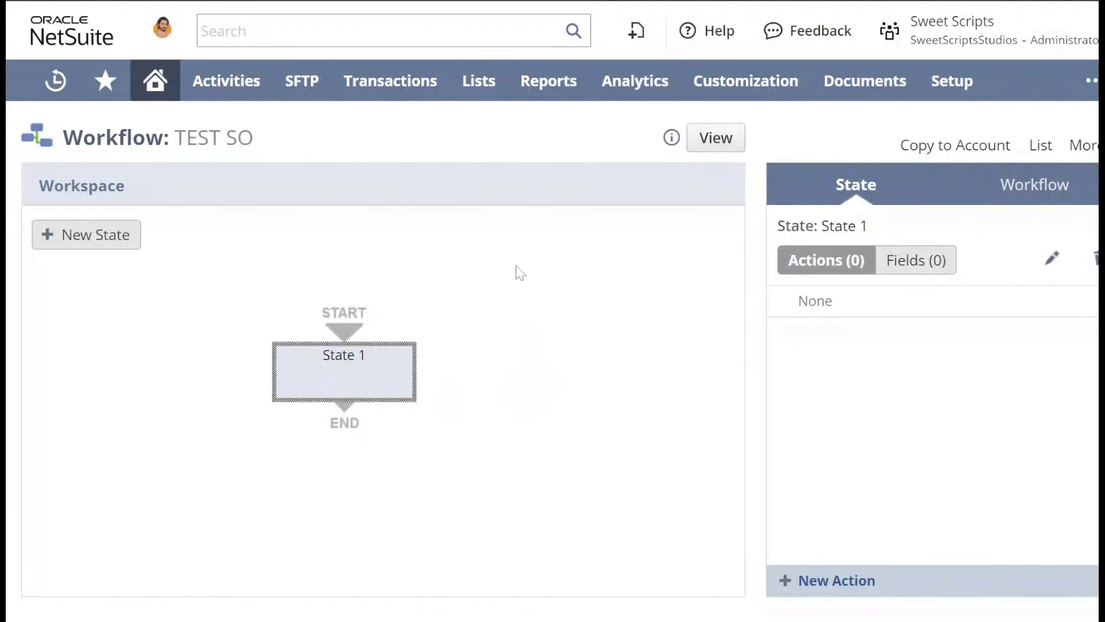
# Add a sublist action group for the Items sublist to State 1 of the TEST SO workflow and save it.
pyautogui.click(1032, 190)
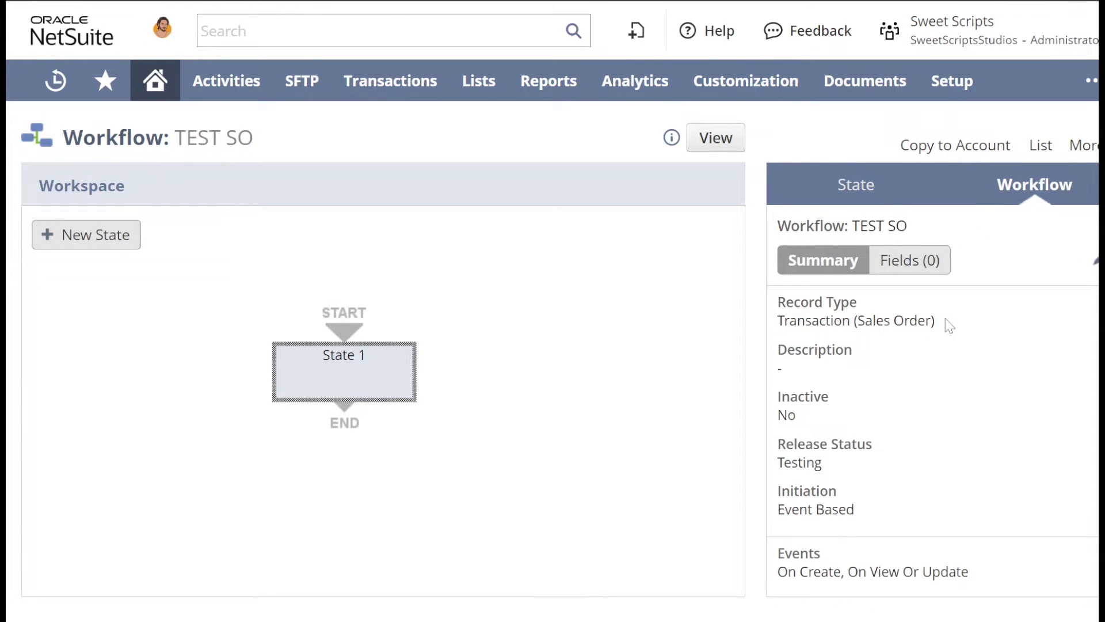
pyautogui.click(388, 373)
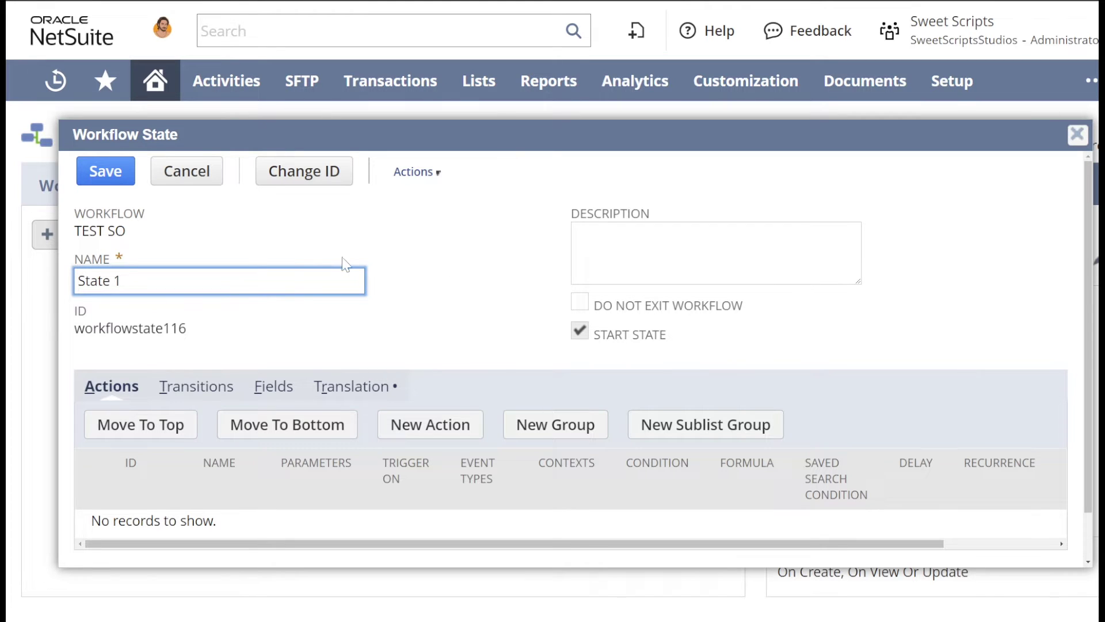
pyautogui.click(672, 432)
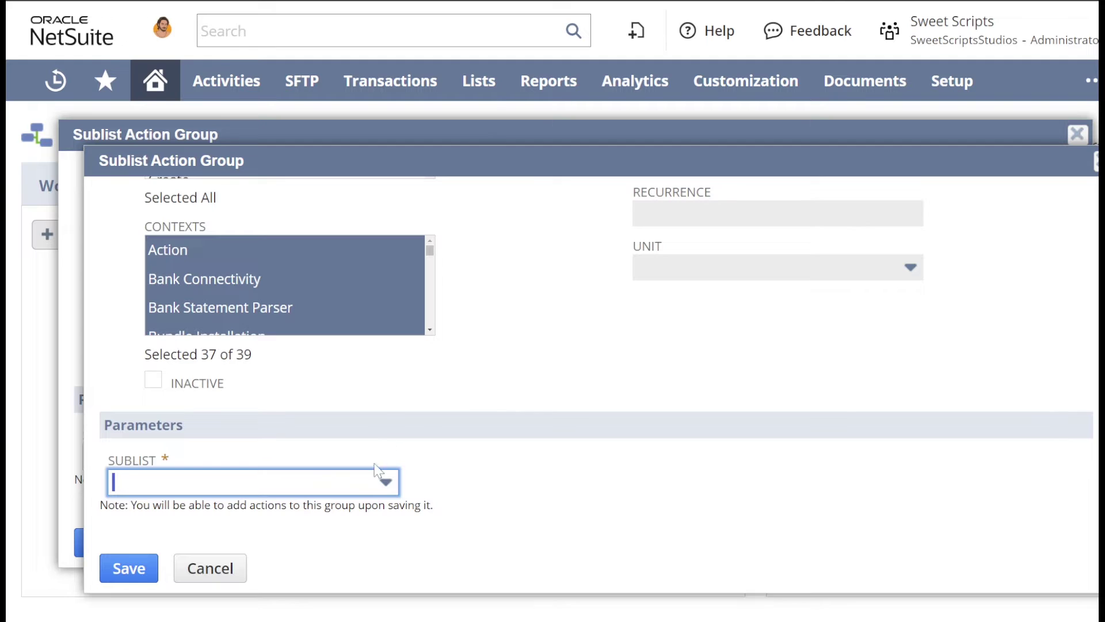
pyautogui.click(376, 487)
pyautogui.click(225, 537)
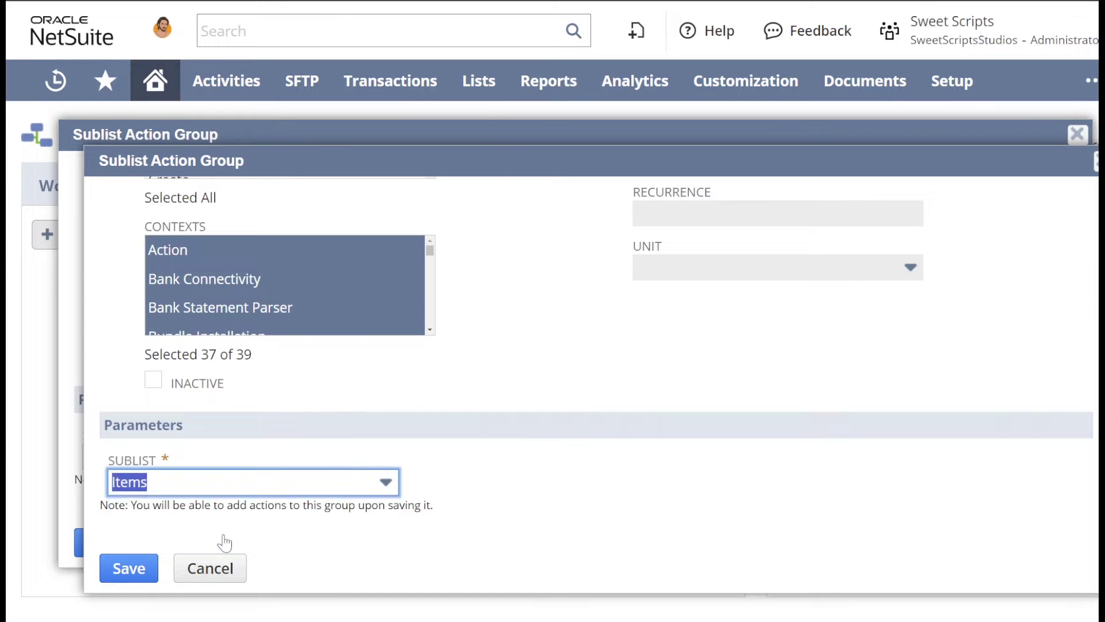
pyautogui.click(308, 487)
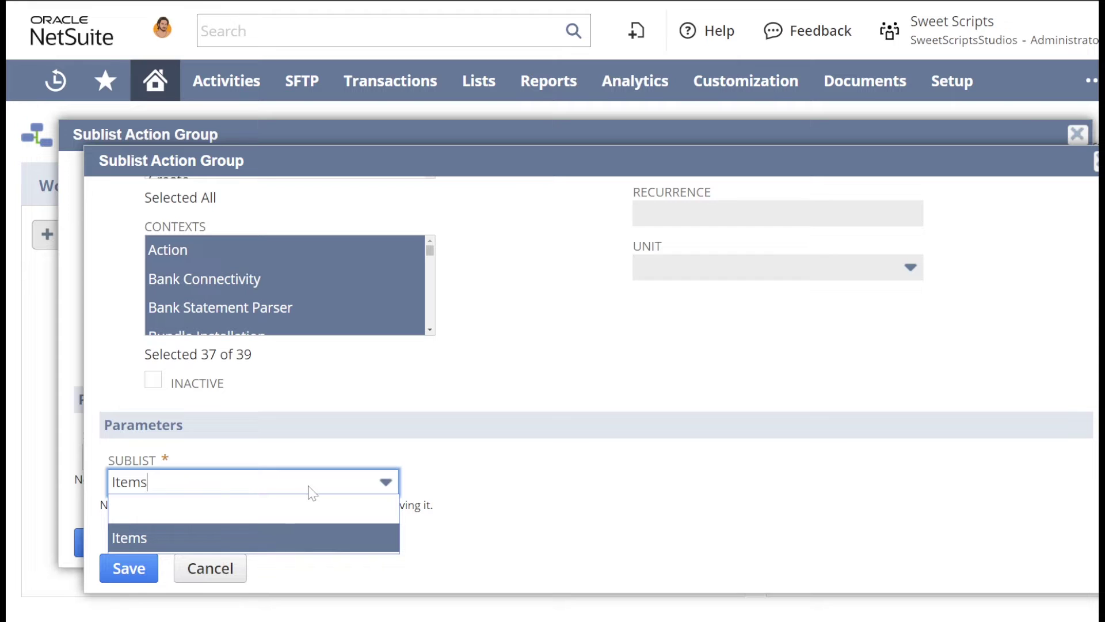
pyautogui.click(189, 538)
pyautogui.click(268, 485)
pyautogui.click(185, 541)
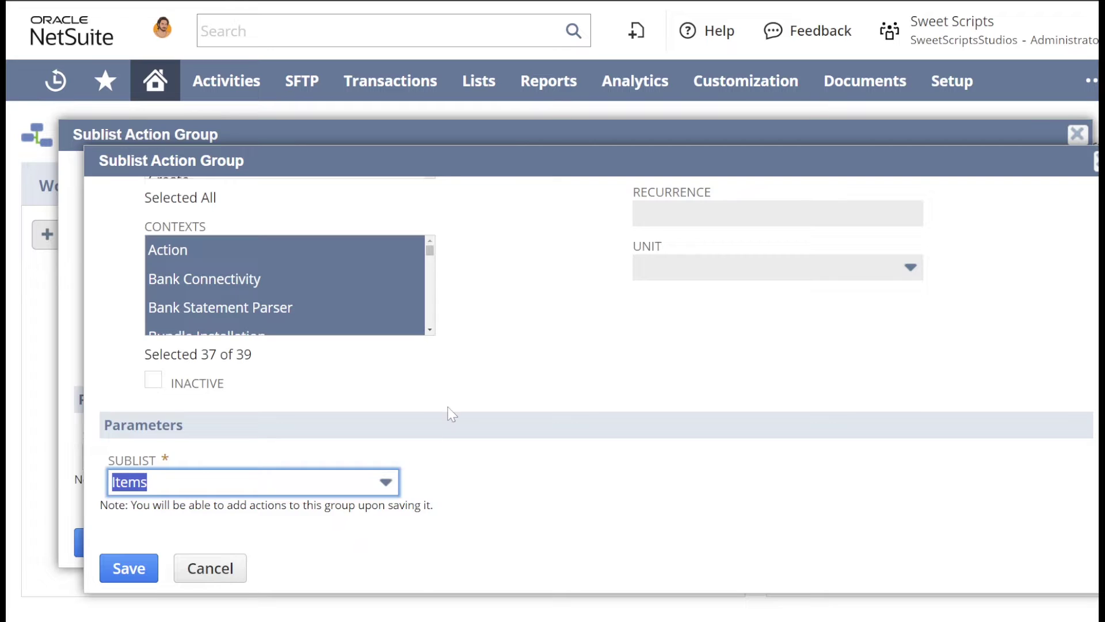
pyautogui.scroll(10, 448, 407)
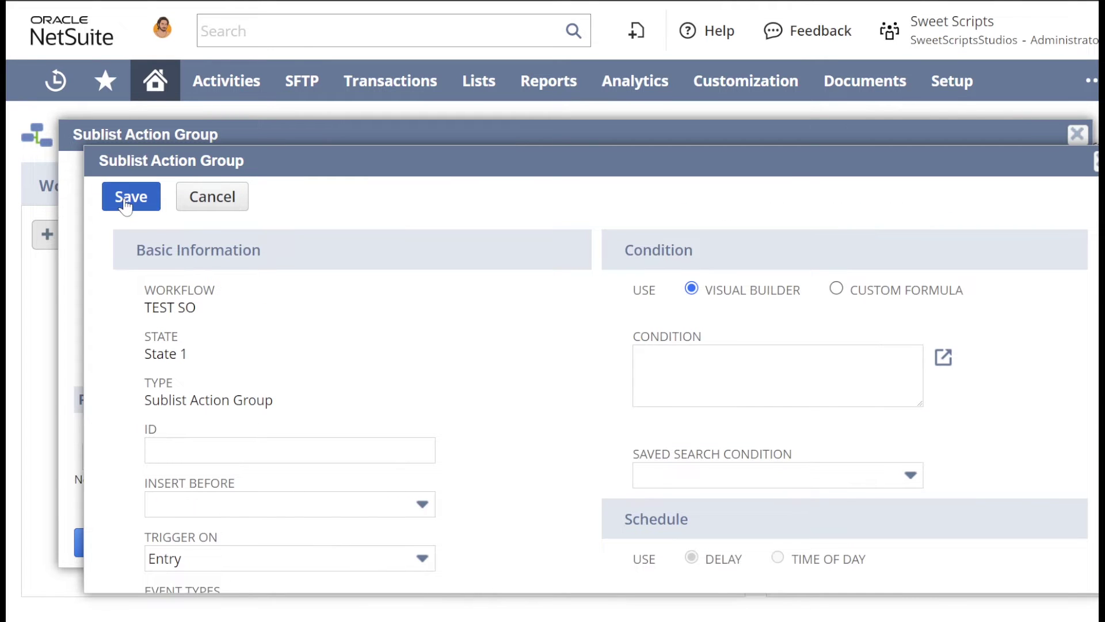
pyautogui.click(126, 197)
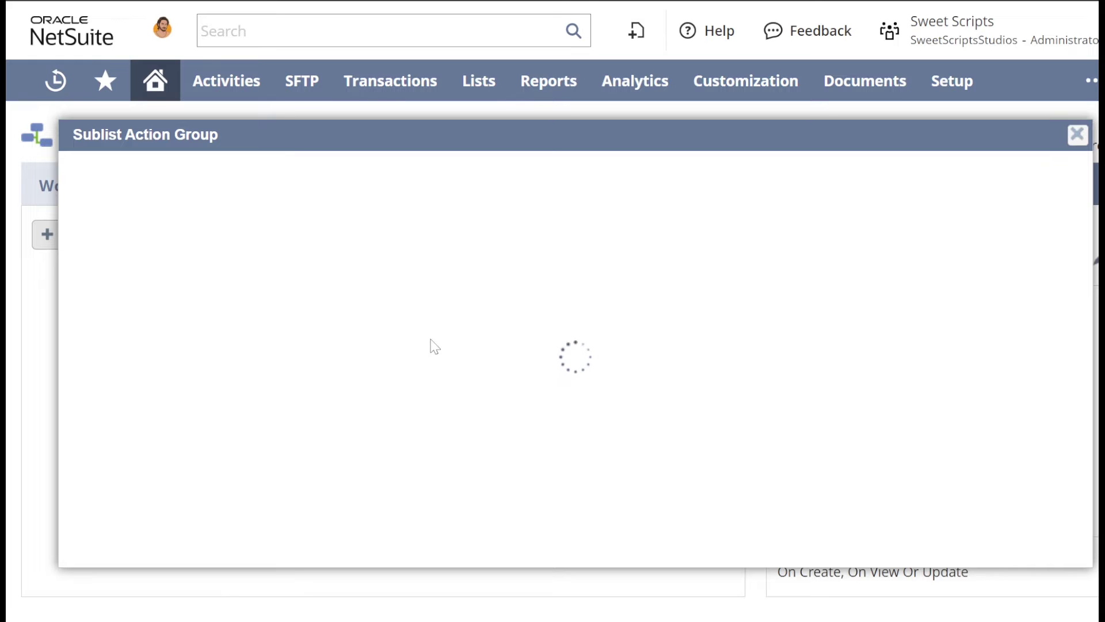
# Reopen the saved Sublist Action Group in State 1 and start a new Set Field Value action inside it.
pyautogui.scroll(-2, 527, 349)
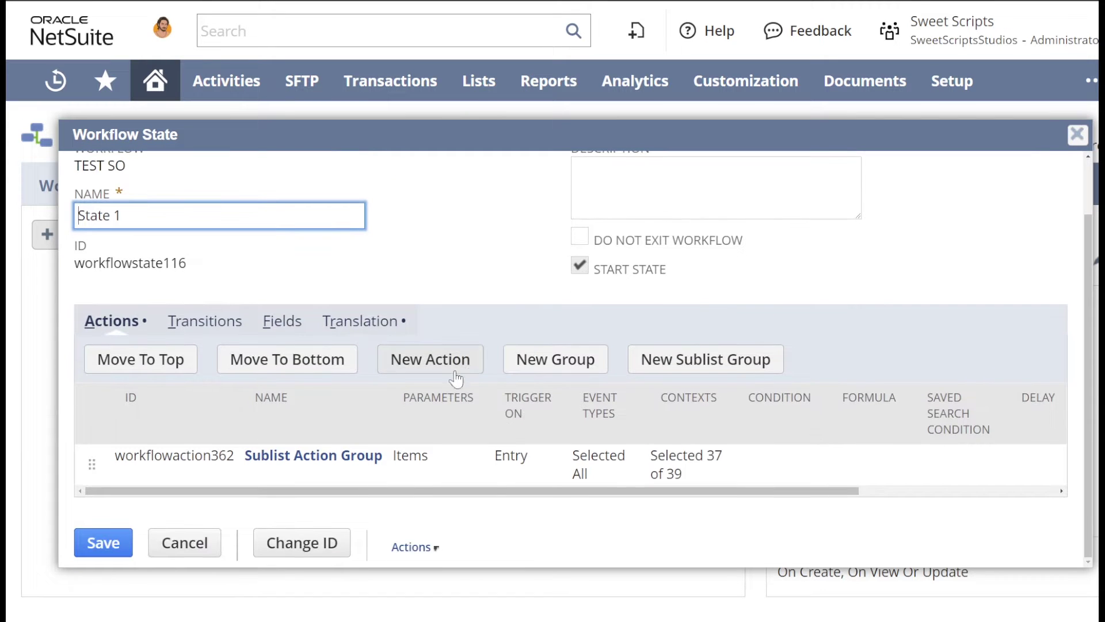
pyautogui.click(341, 456)
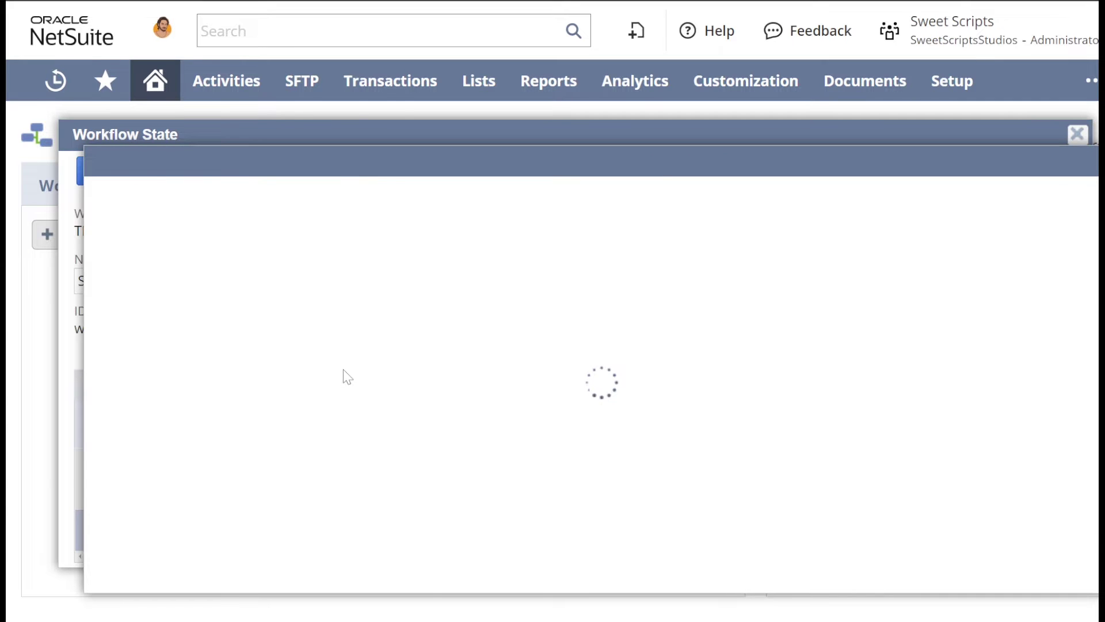
pyautogui.scroll(-5, 402, 341)
pyautogui.scroll(-2, 402, 341)
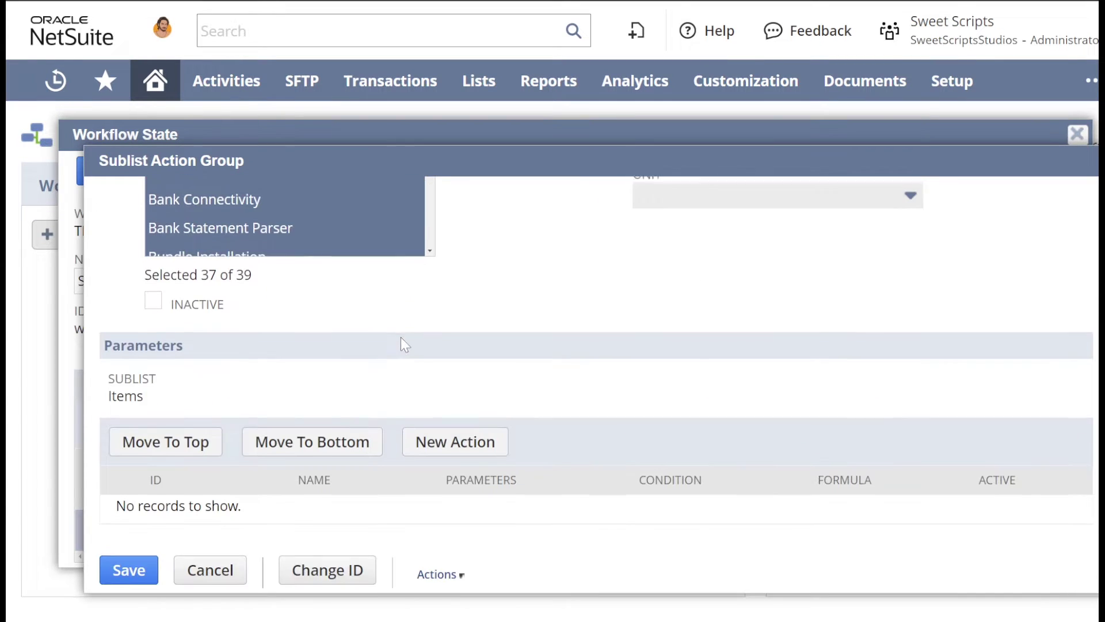
pyautogui.click(448, 447)
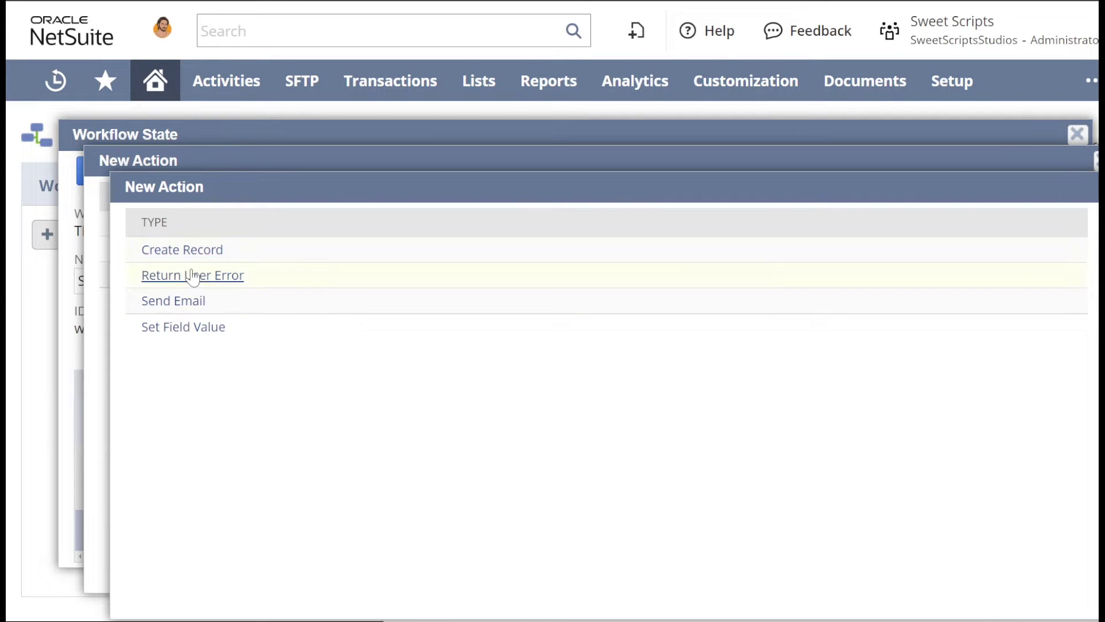
pyautogui.click(190, 328)
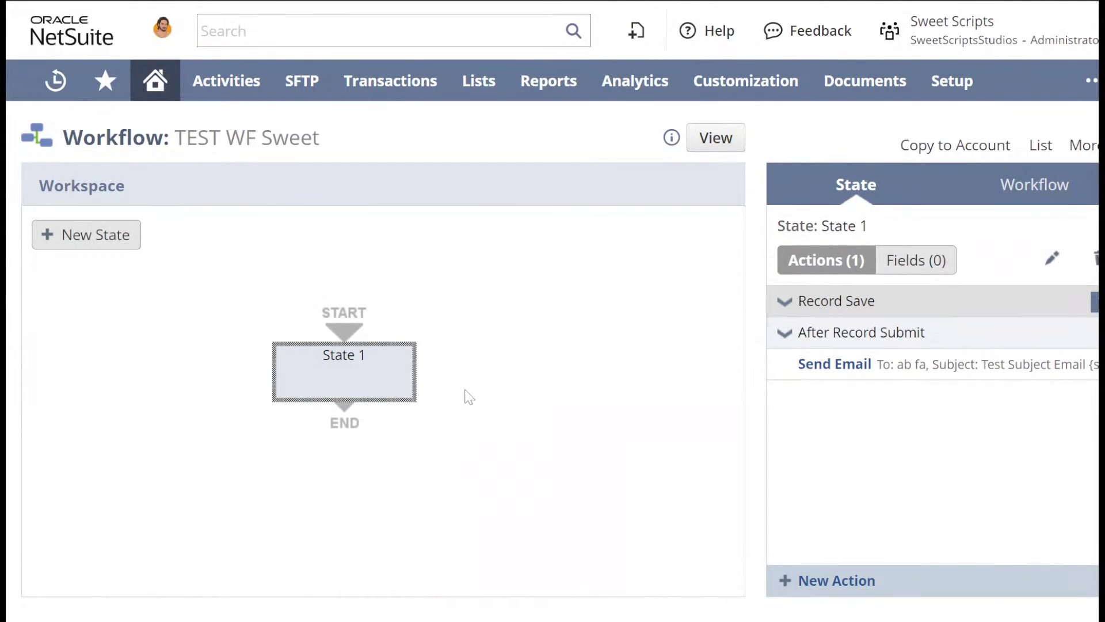
# Delete the Send Email action from State 1 of the TEST WF Sweet workflow.
pyautogui.moveTo(807, 370)
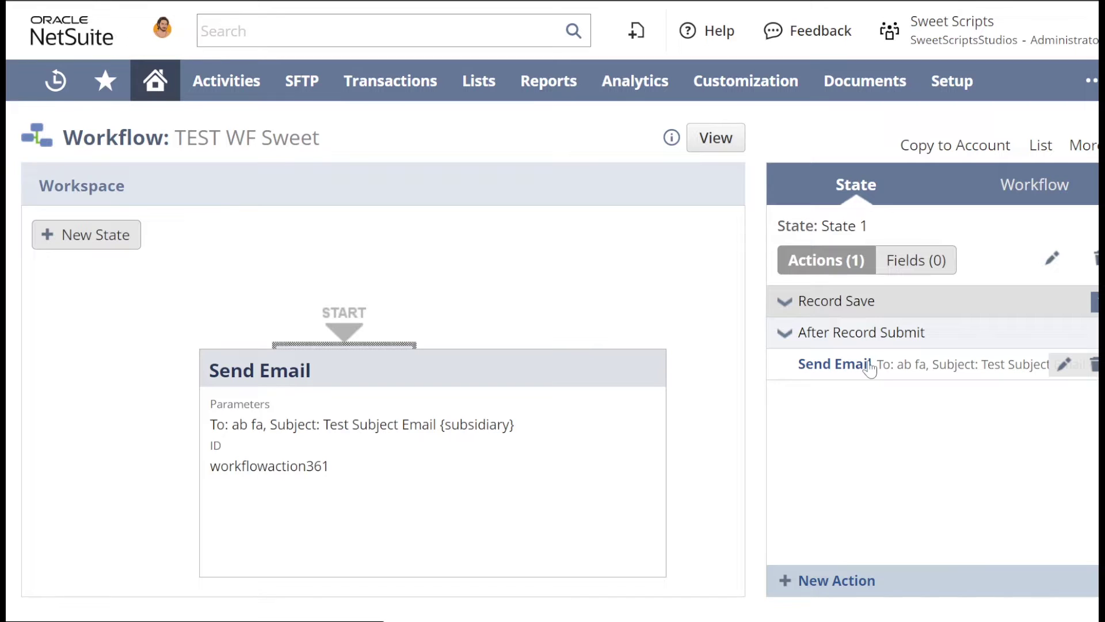
pyautogui.click(1093, 367)
pyautogui.click(627, 67)
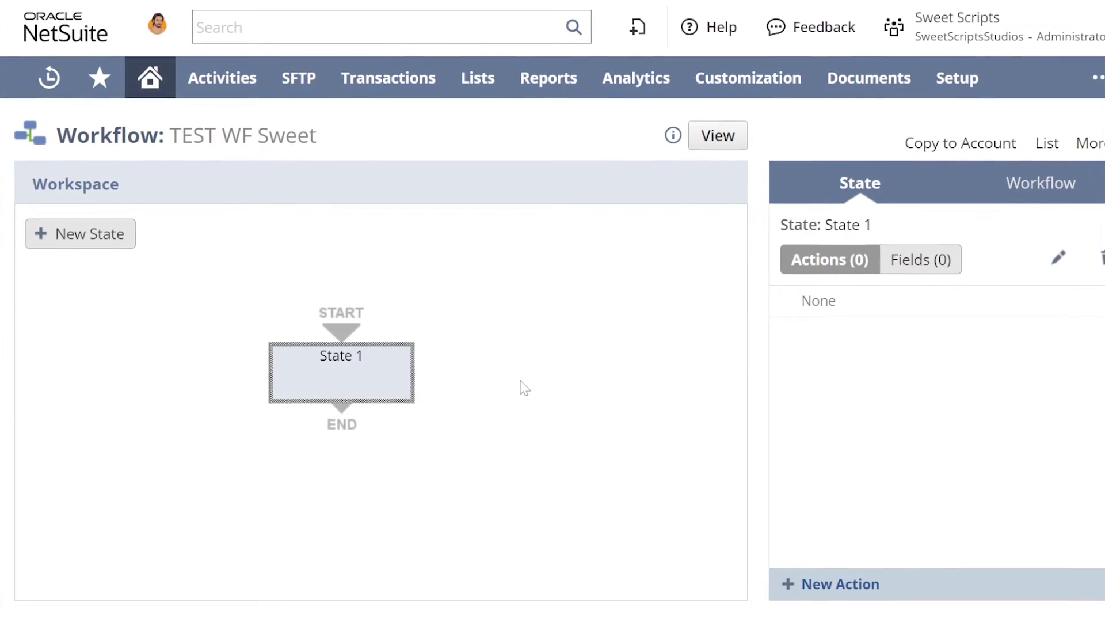
# Look through the new action types for State 1, including the custom script actions, and close the list without adding one.
pyautogui.click(862, 582)
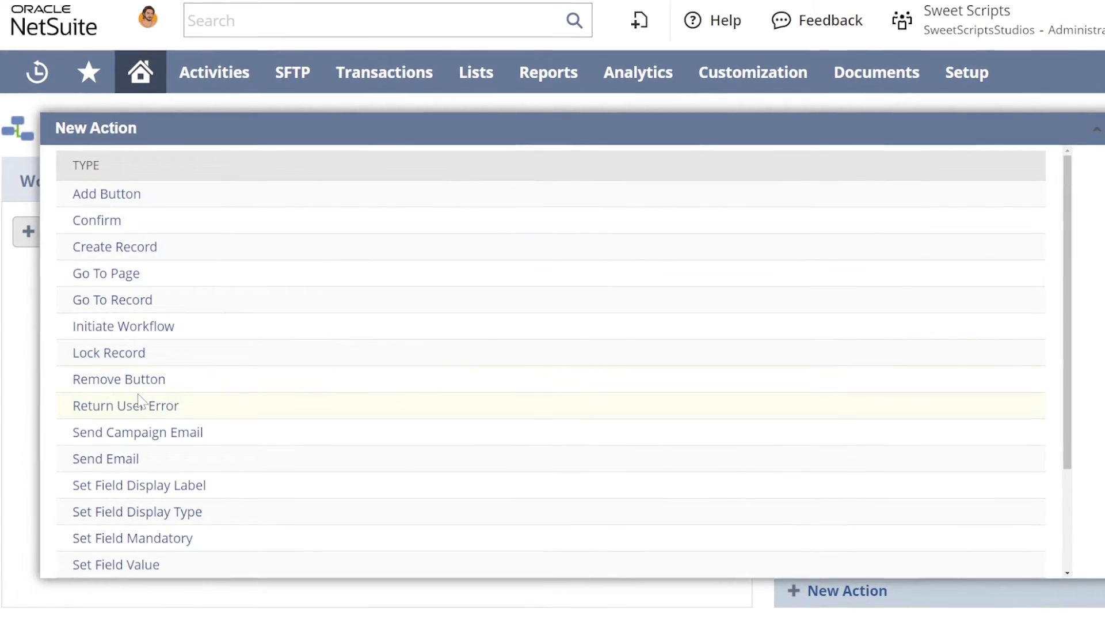
pyautogui.scroll(-3, 161, 403)
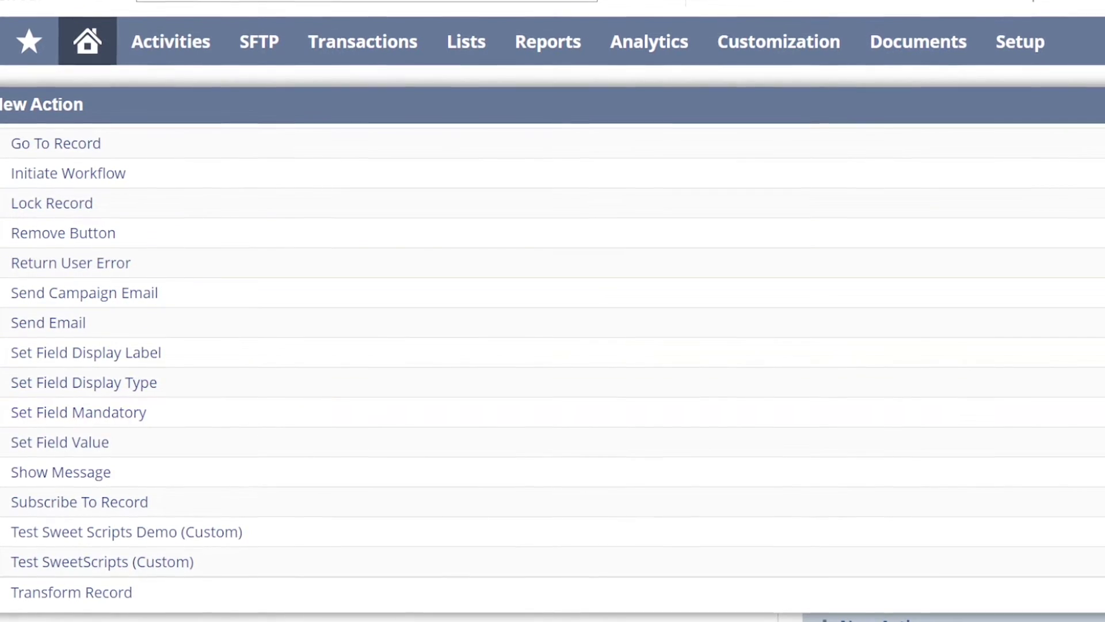
pyautogui.click(1091, 136)
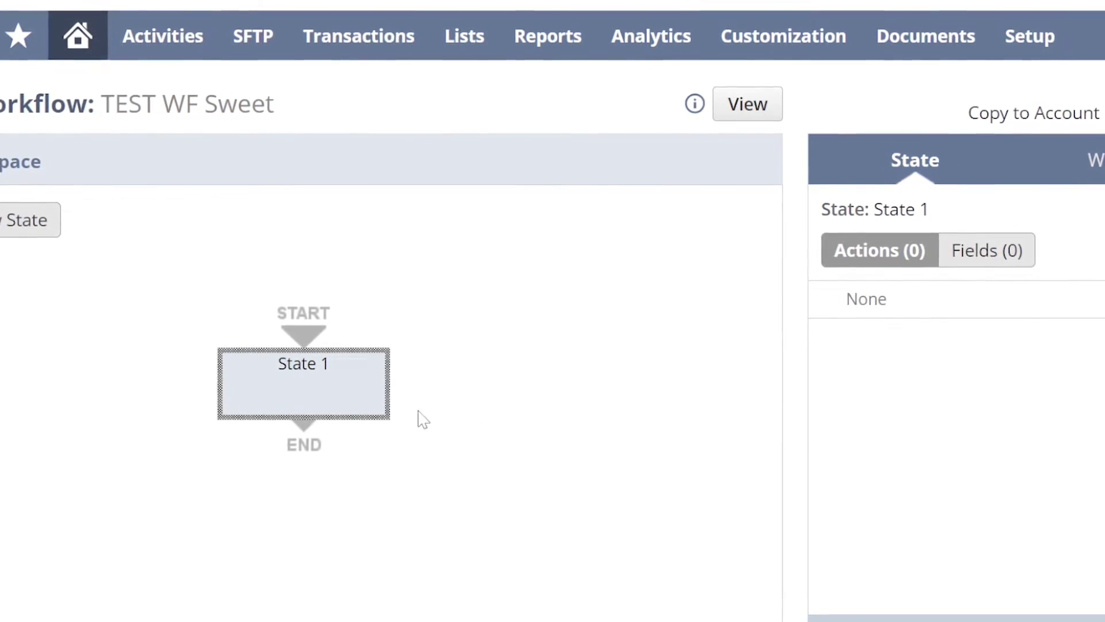
pyautogui.moveTo(358, 393)
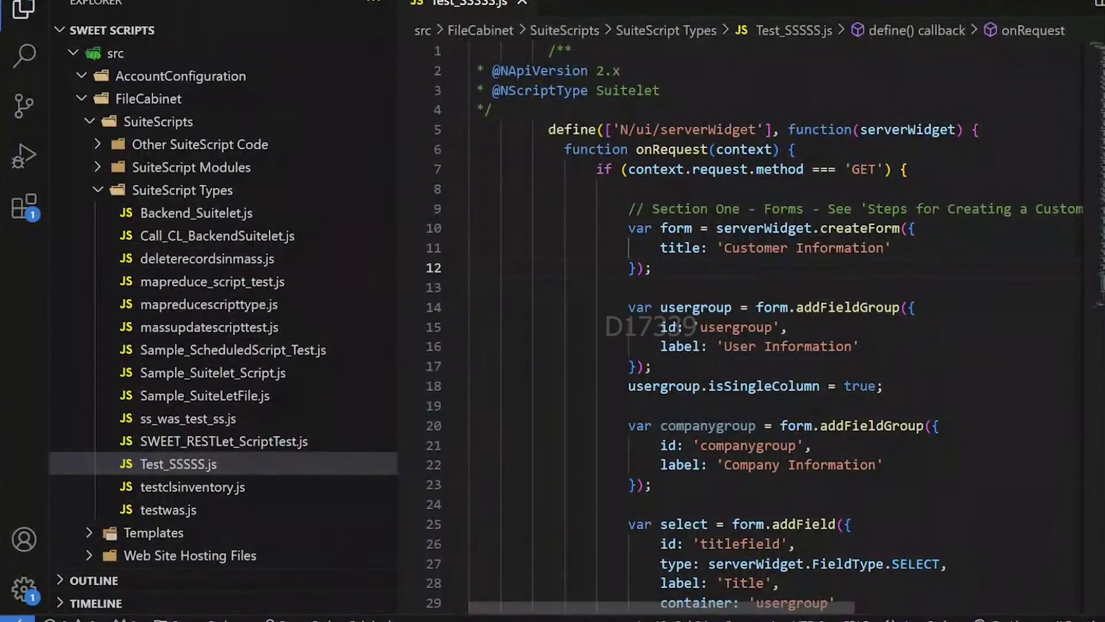
# In Visual Studio Code, start a new SuiteScript file in the SuiteScript Types folder with the Workflow Action Script type.
pyautogui.rightClick(210, 202)
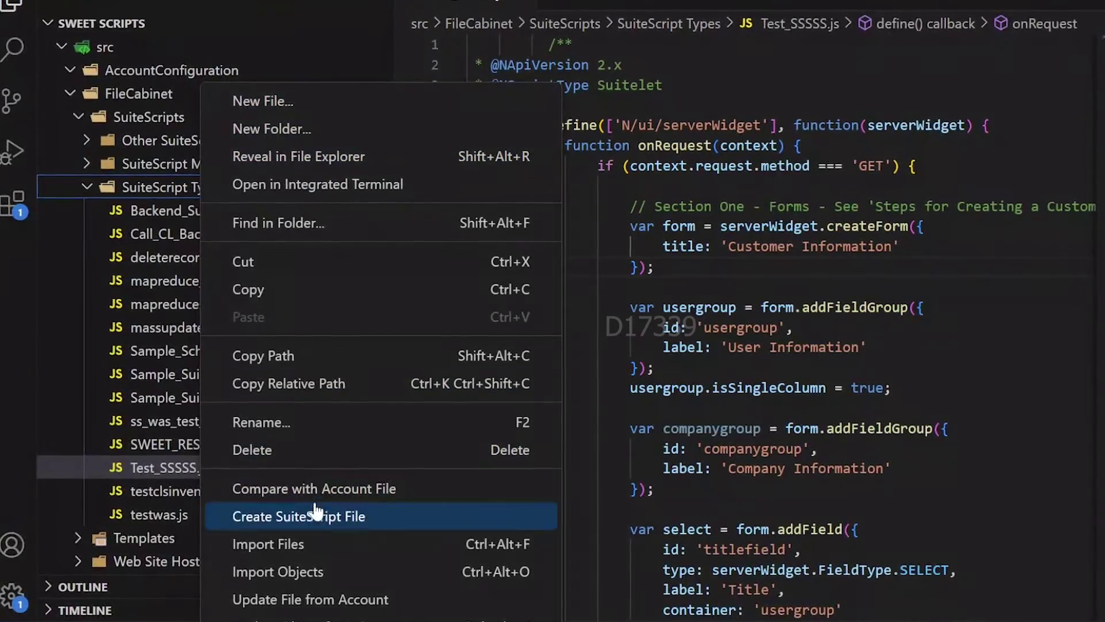
pyautogui.click(311, 516)
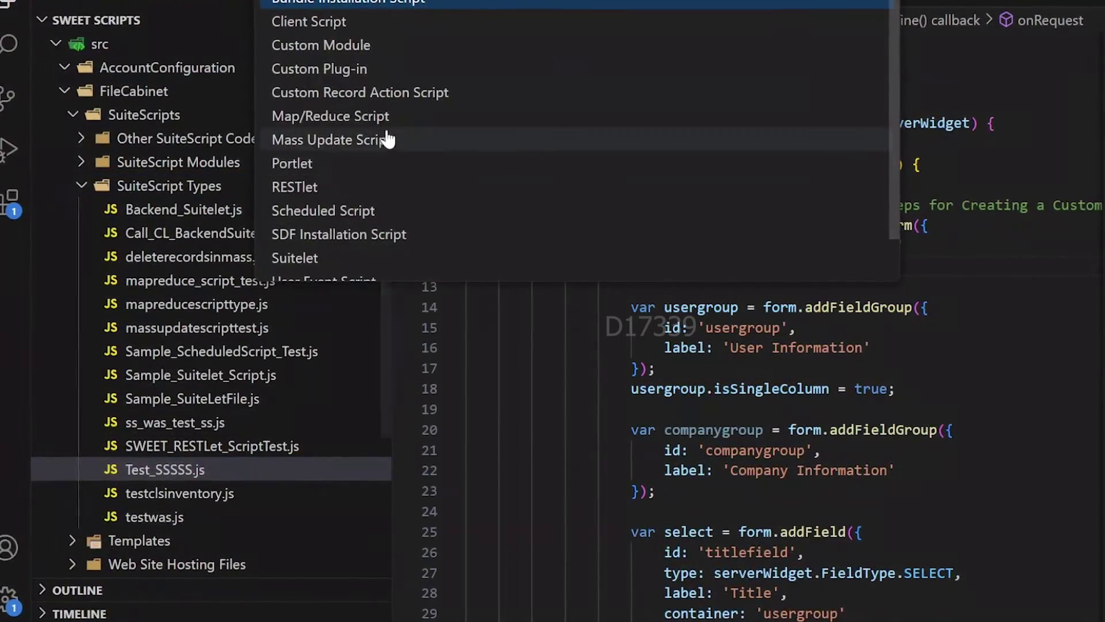
pyautogui.scroll(-2, 384, 121)
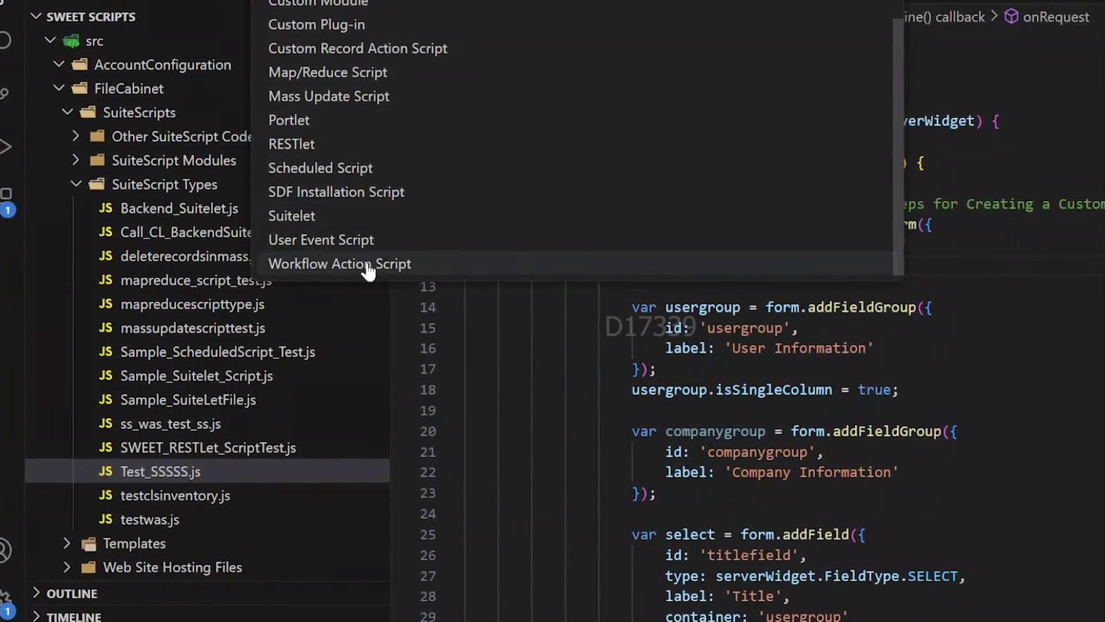
pyautogui.click(368, 264)
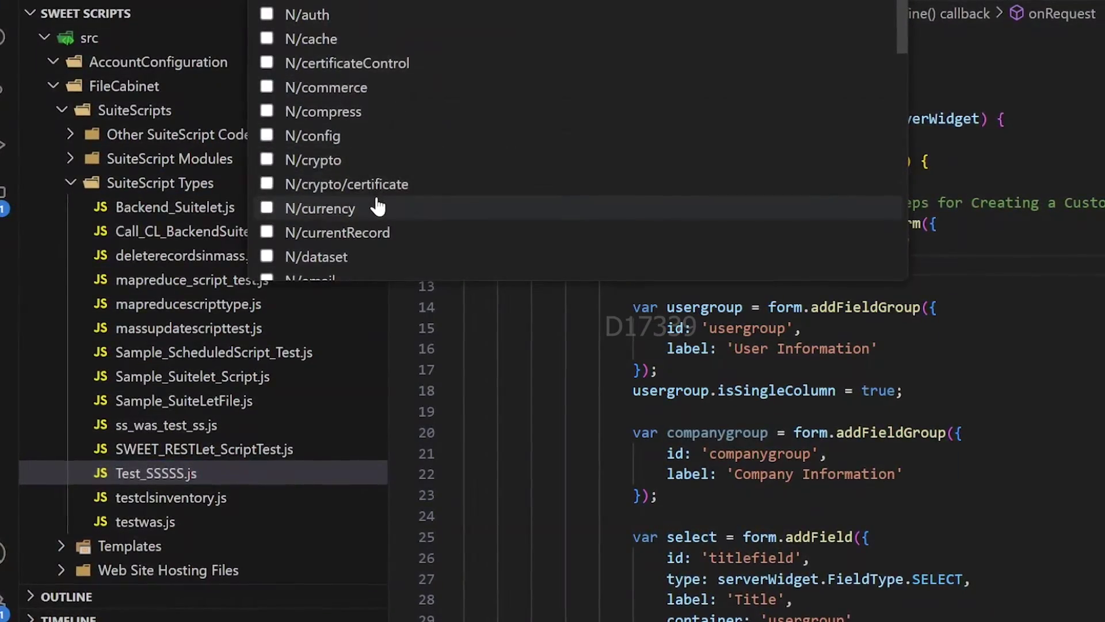
# Include the N/runtime module and create the script file as sss_was_test_sss_test.js.
pyautogui.scroll(-3, 376, 207)
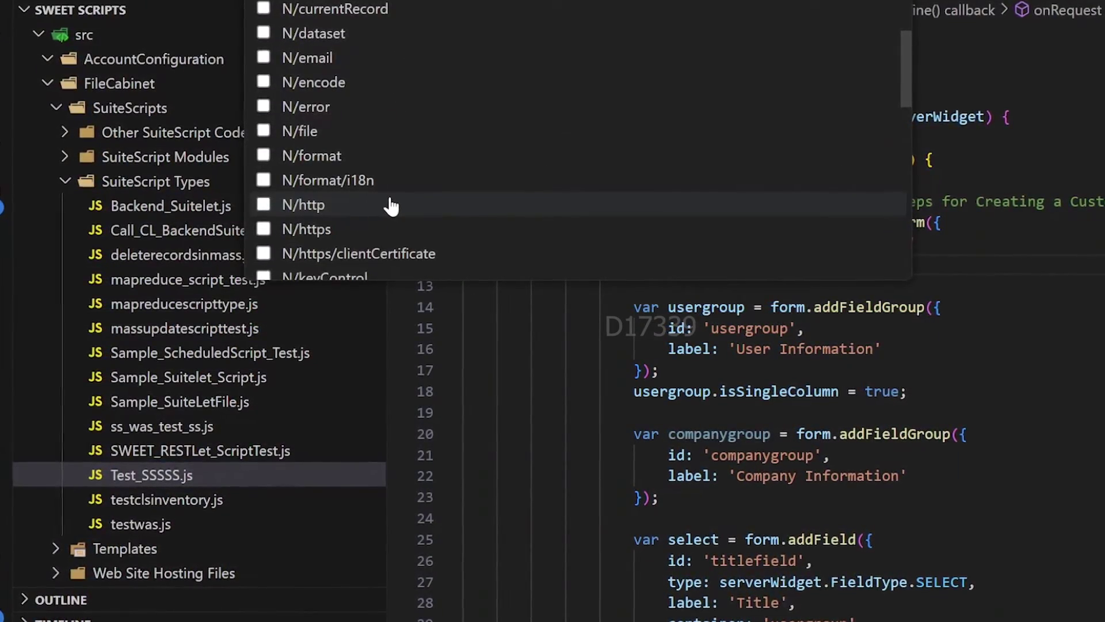
pyautogui.scroll(3, 380, 206)
pyautogui.scroll(-7, 390, 204)
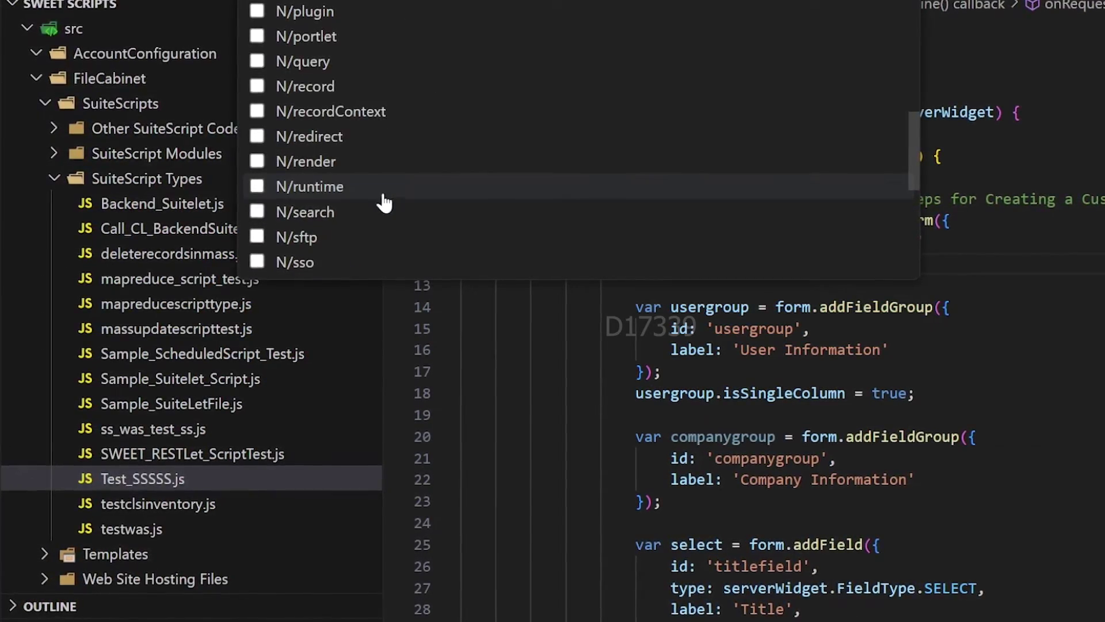
pyautogui.click(258, 188)
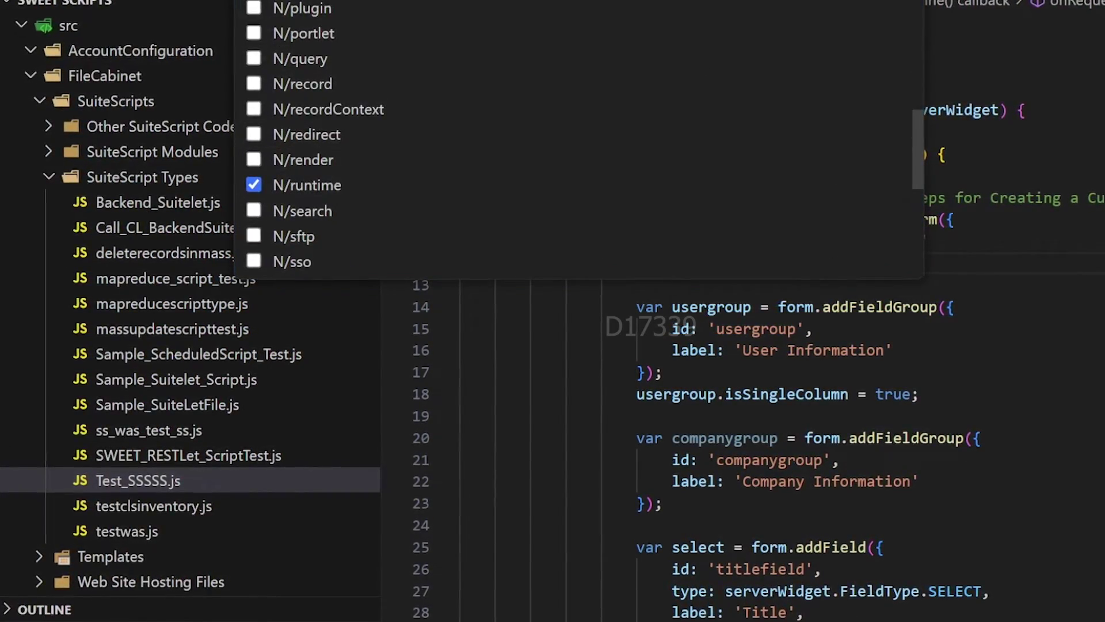
pyautogui.press('Return')
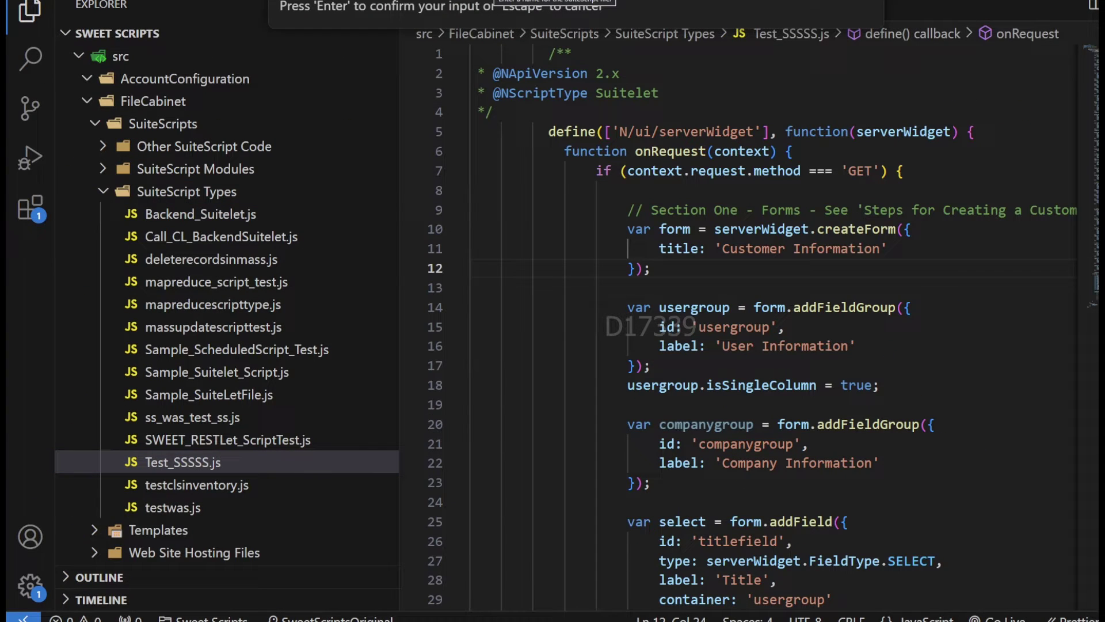
pyautogui.press('Return')
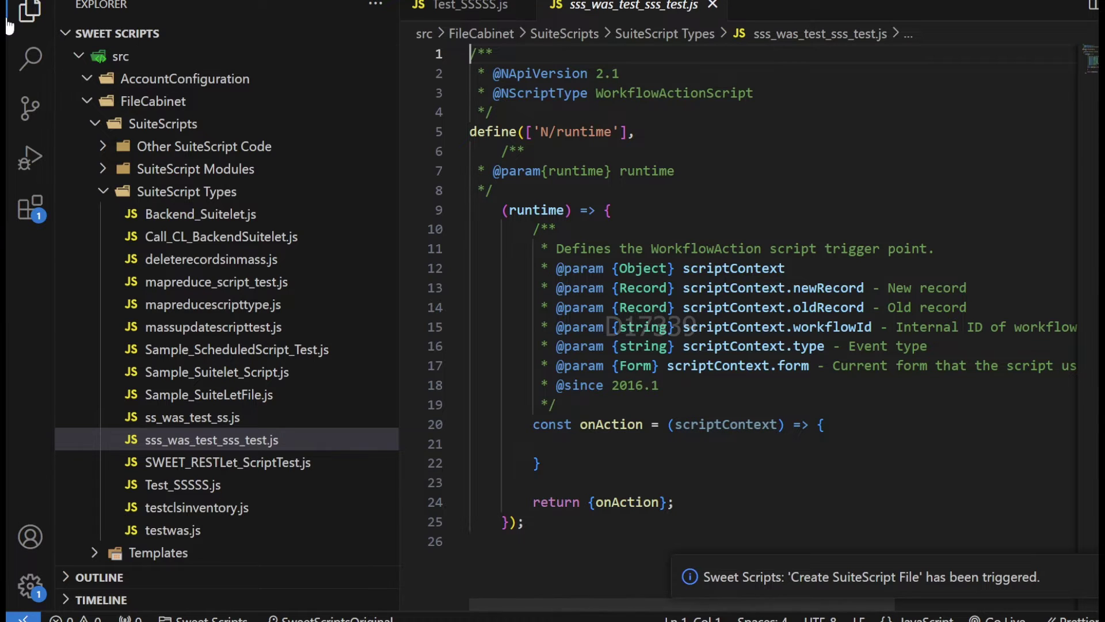
# Hide the file explorer and examine the N/runtime import, the onAction function and the scriptContext properties workflowId, type and form.
pyautogui.click(27, 19)
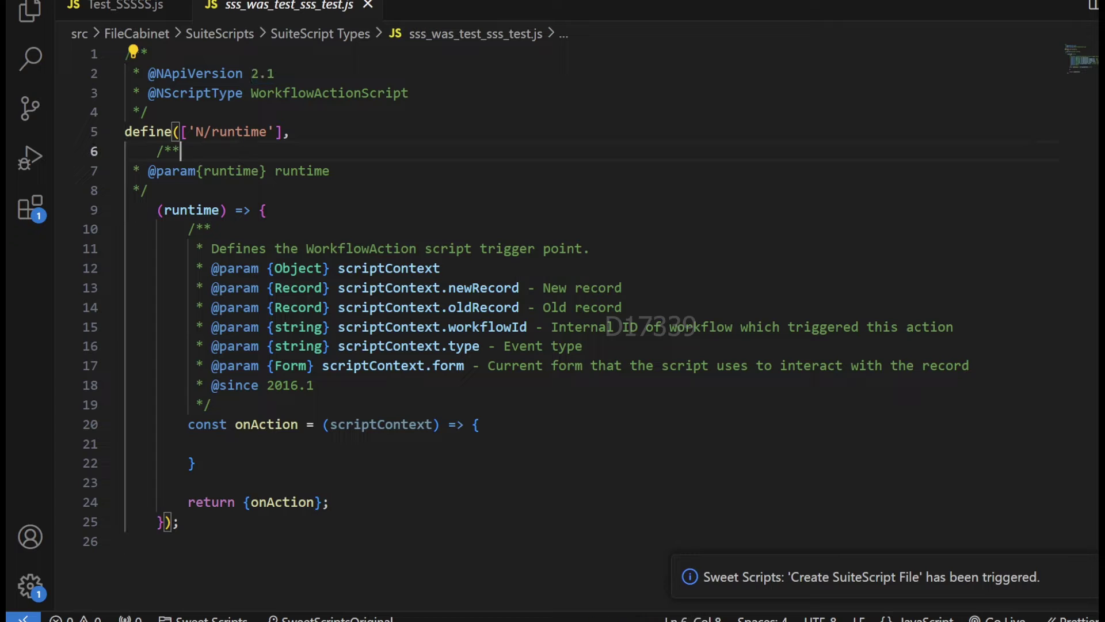
pyautogui.doubleClick(239, 132)
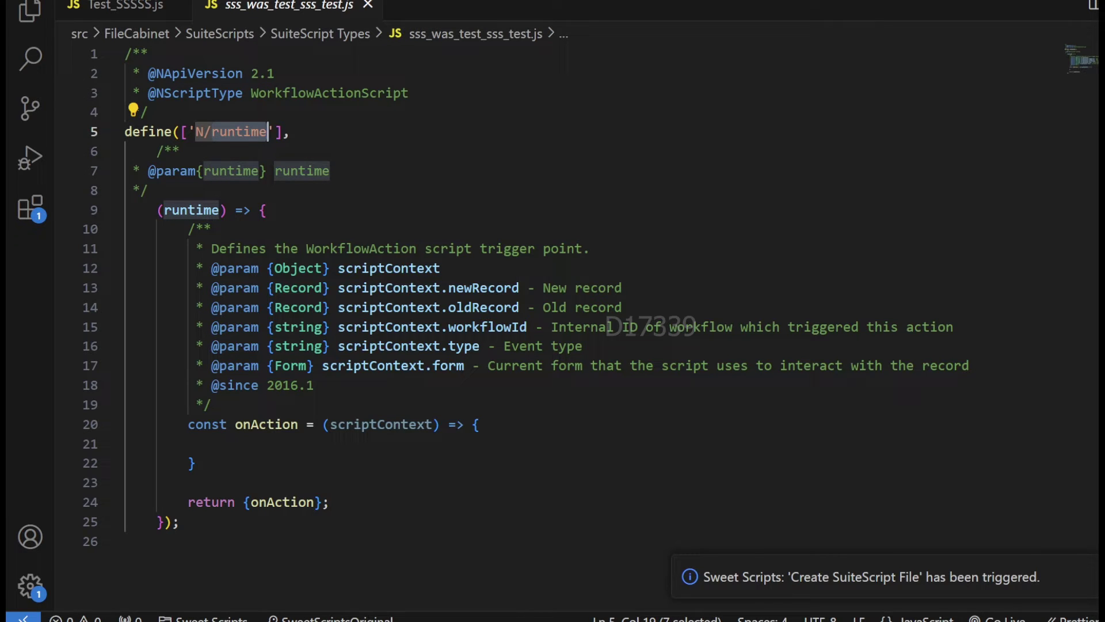
pyautogui.doubleClick(267, 425)
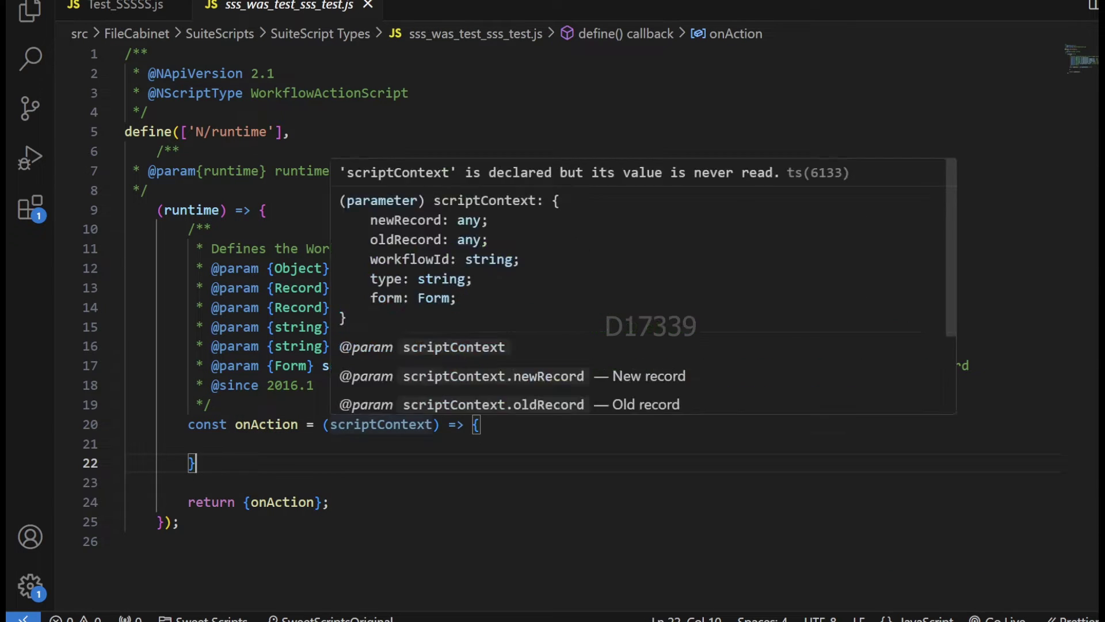
pyautogui.doubleClick(380, 425)
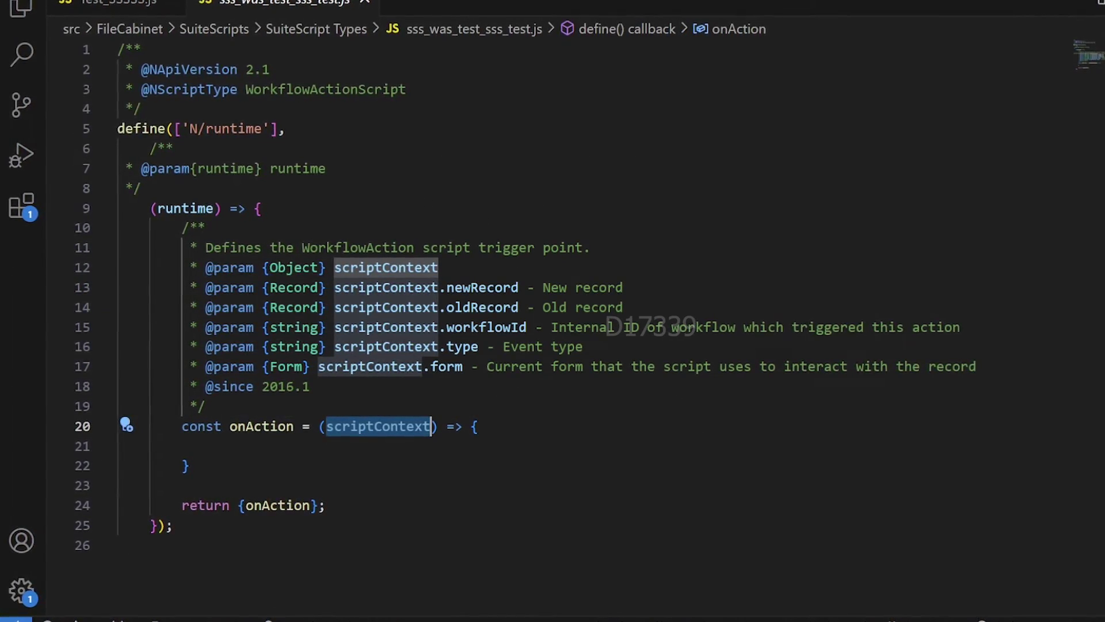
pyautogui.moveTo(483, 307)
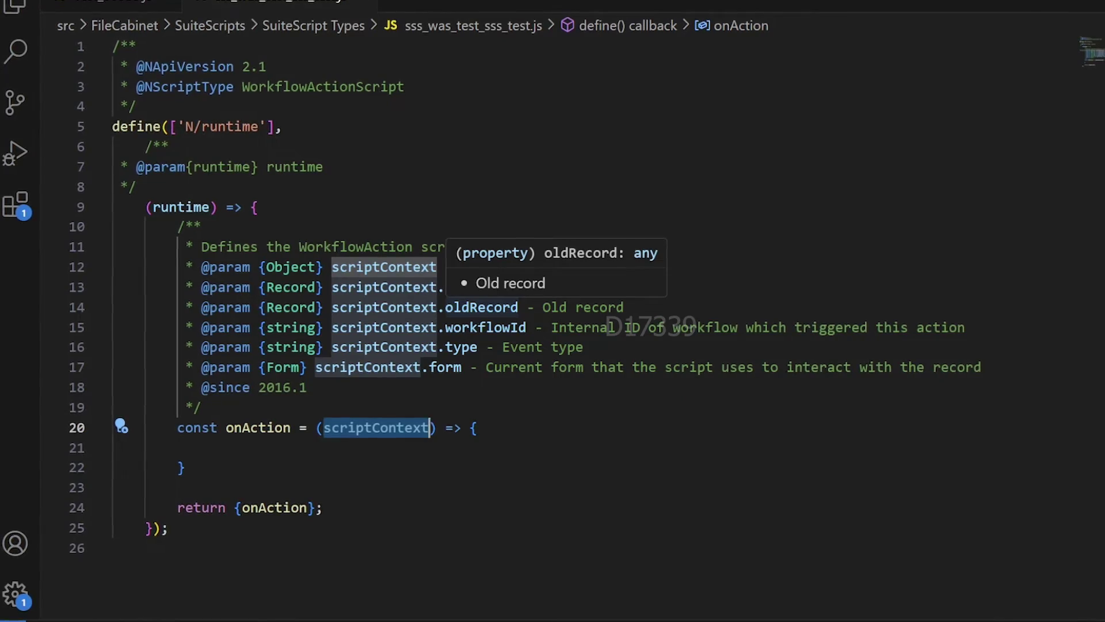
pyautogui.doubleClick(486, 327)
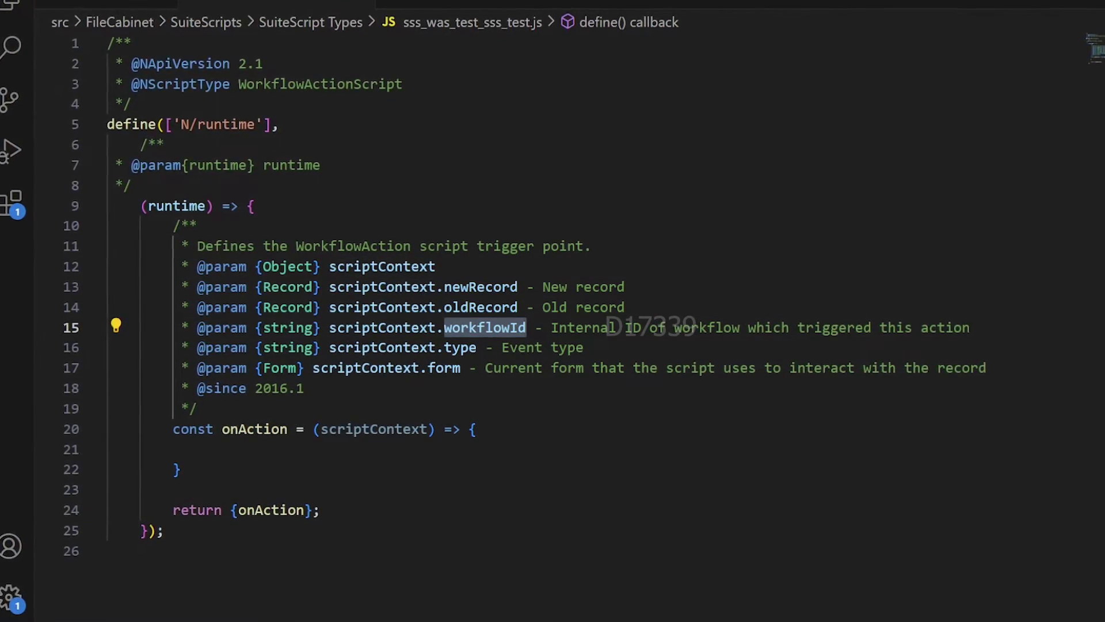
pyautogui.doubleClick(460, 347)
pyautogui.doubleClick(444, 369)
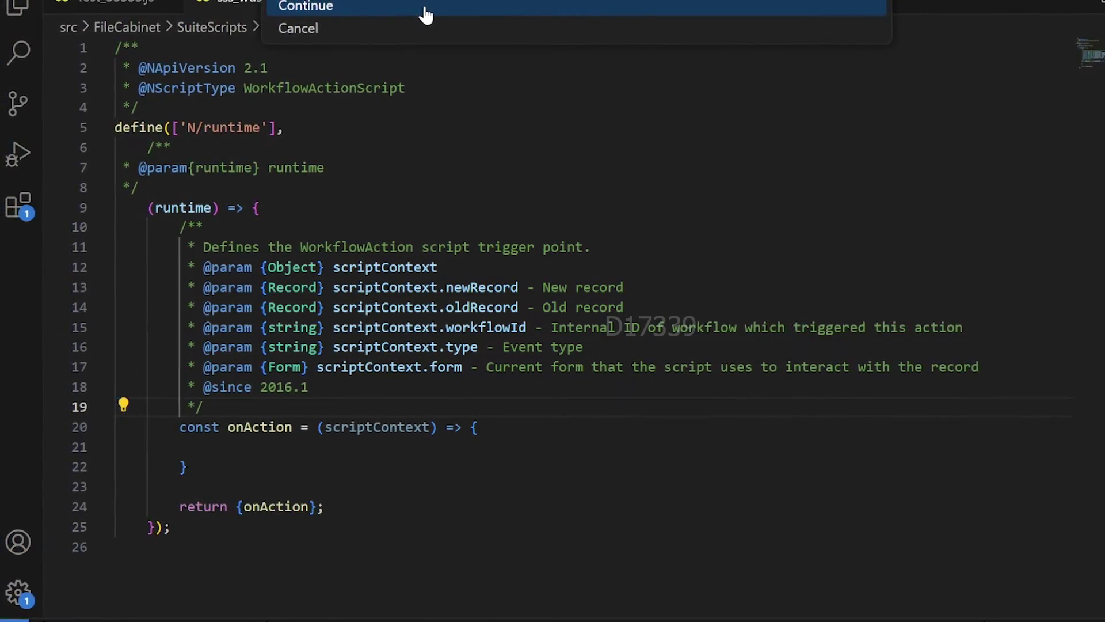
# Continue past the pending prompt, and in NetSuite create a script record named TEST SSS WAS TEST from sss_was_test_sss_test.js.
pyautogui.click(425, 16)
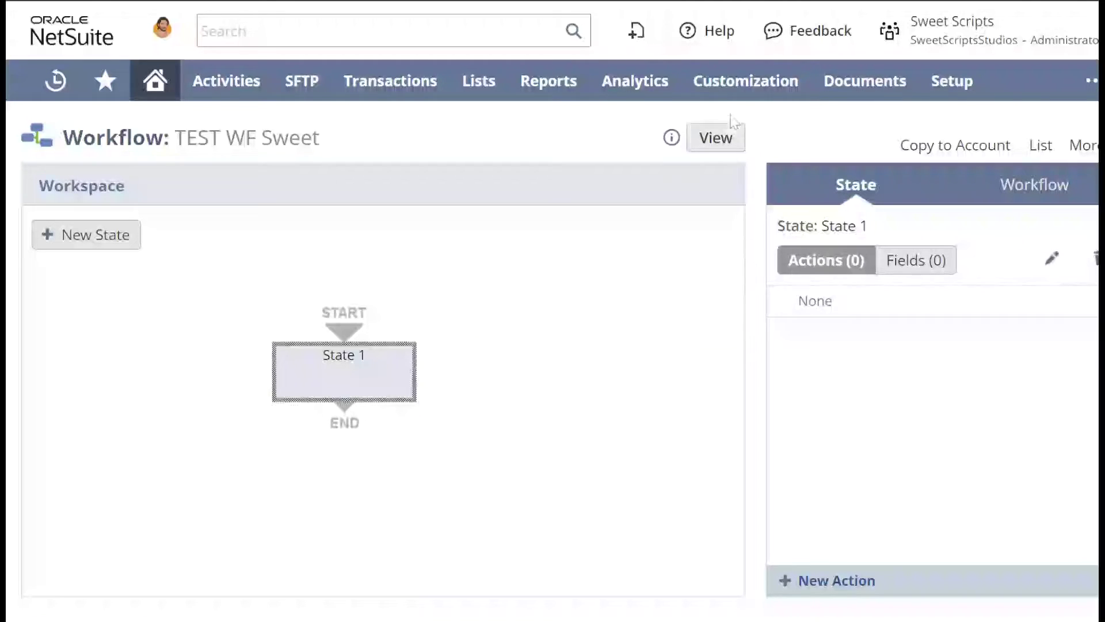
pyautogui.moveTo(731, 98)
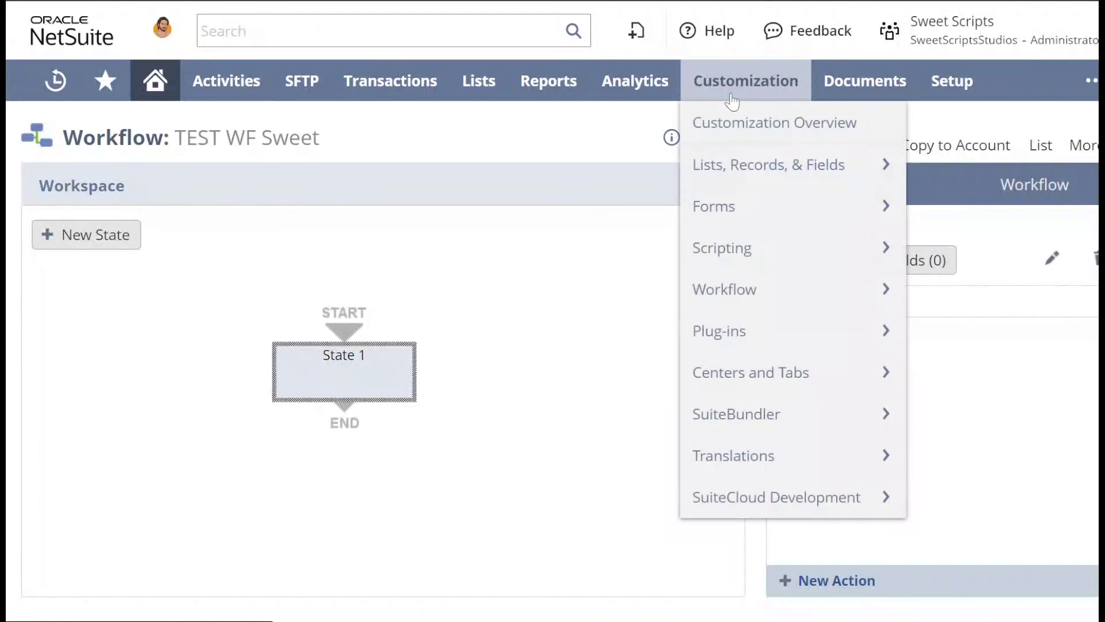
pyautogui.moveTo(745, 244)
pyautogui.moveTo(983, 248)
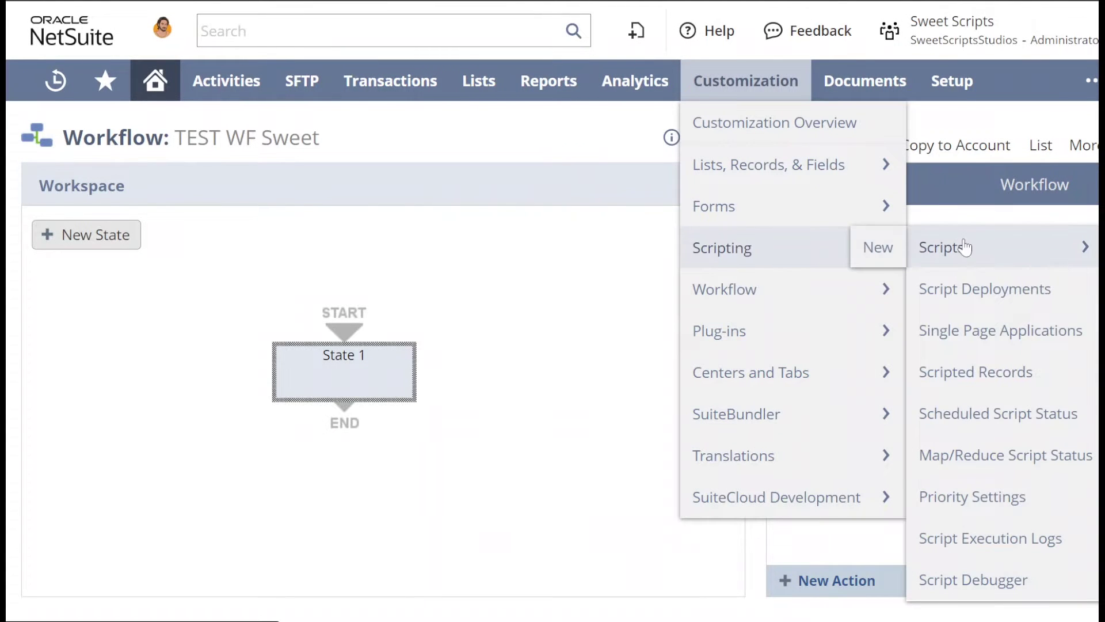
pyautogui.click(878, 248)
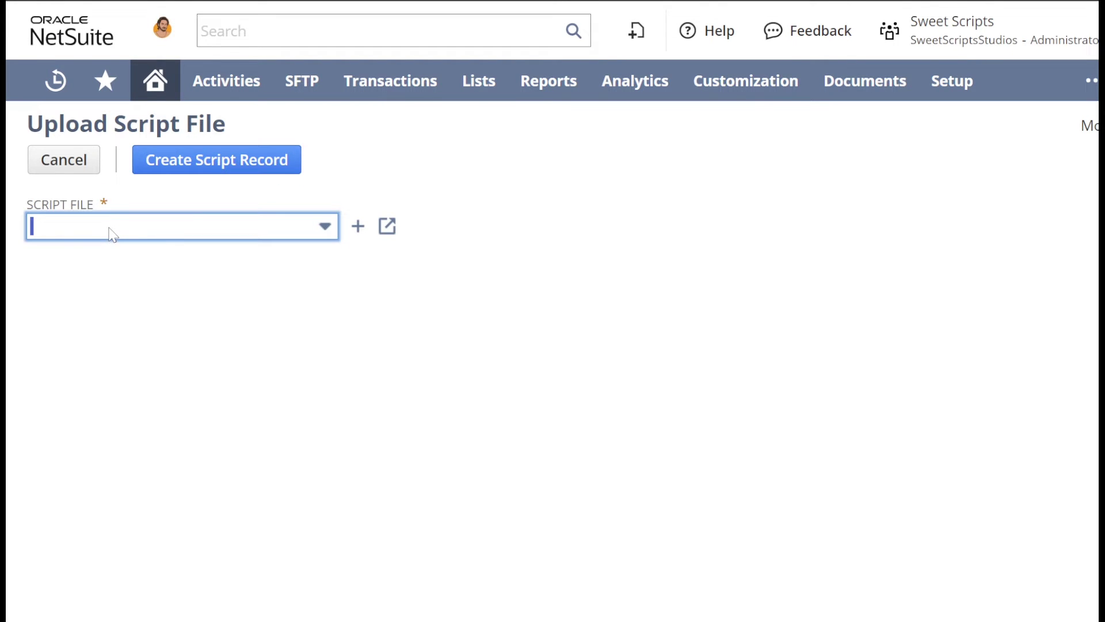
pyautogui.click(112, 235)
pyautogui.click(148, 262)
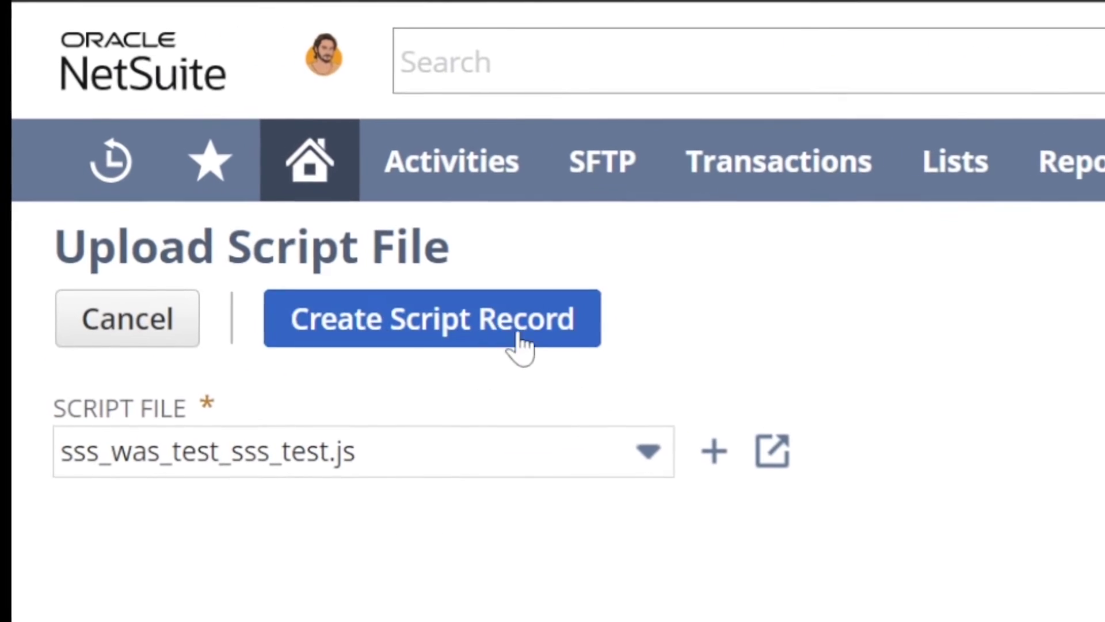
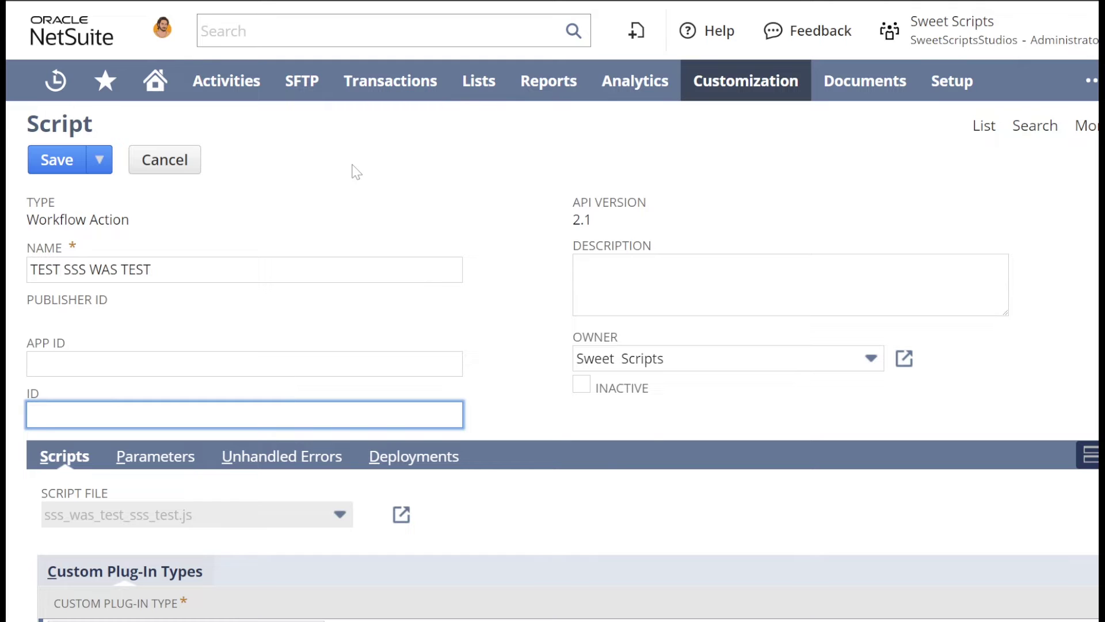
# In the script's parameter settings, set the return type to Free-Form Text.
pyautogui.scroll(-2, 356, 174)
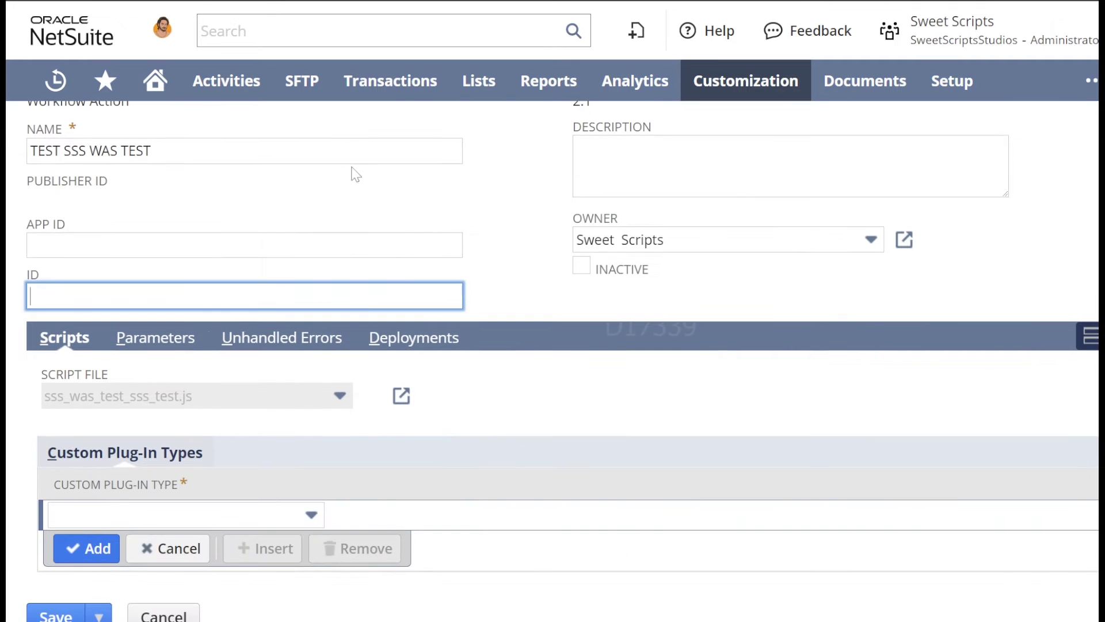
pyautogui.click(178, 337)
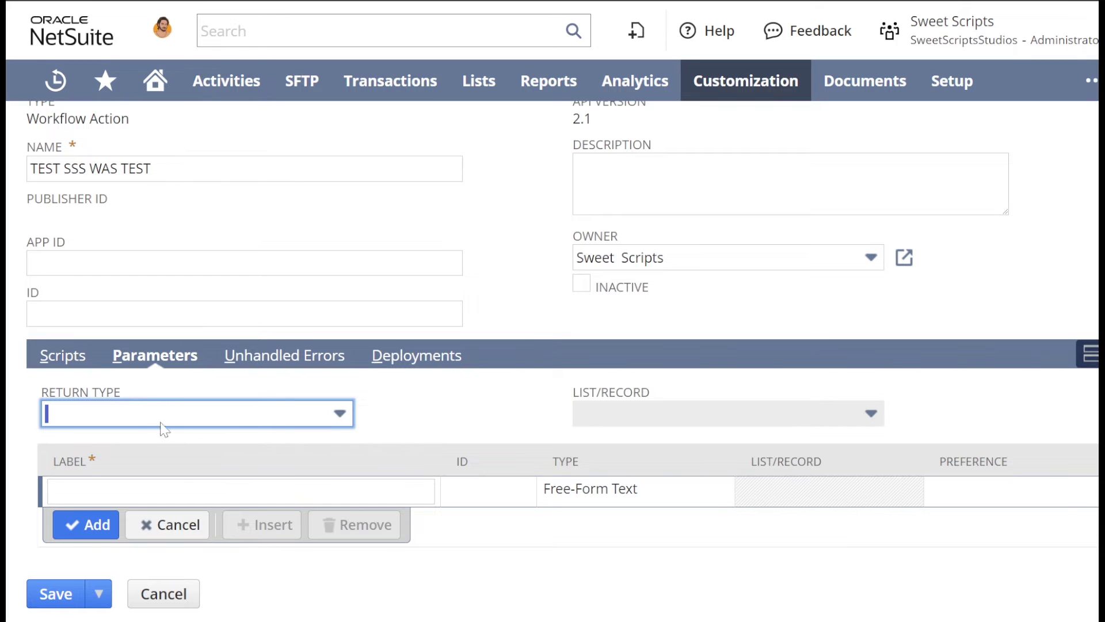
pyautogui.click(212, 419)
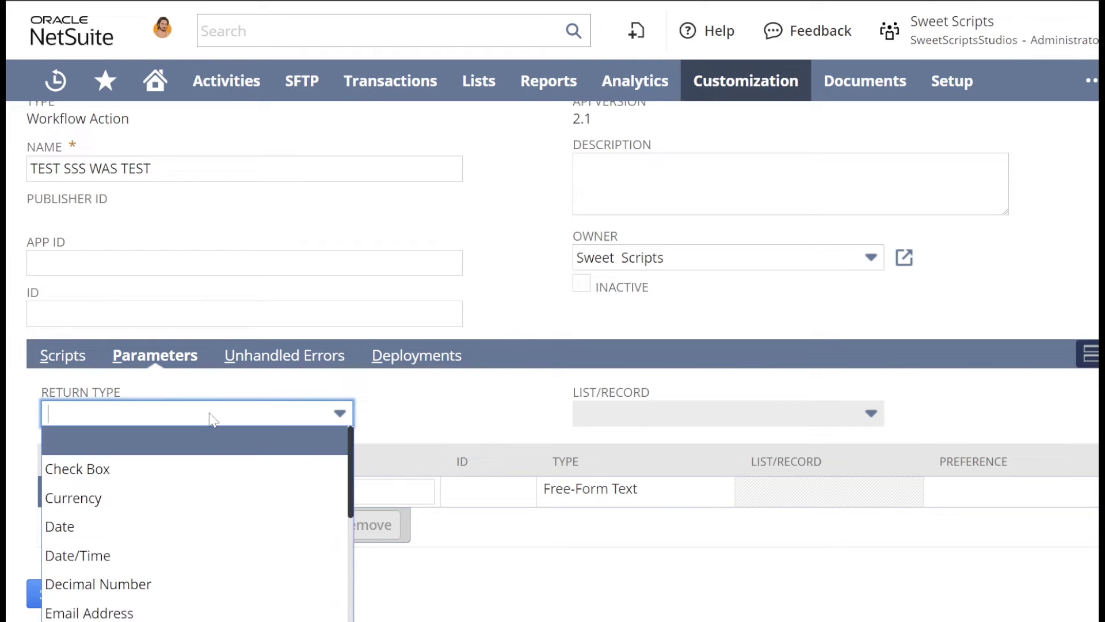
pyautogui.scroll(-4, 209, 501)
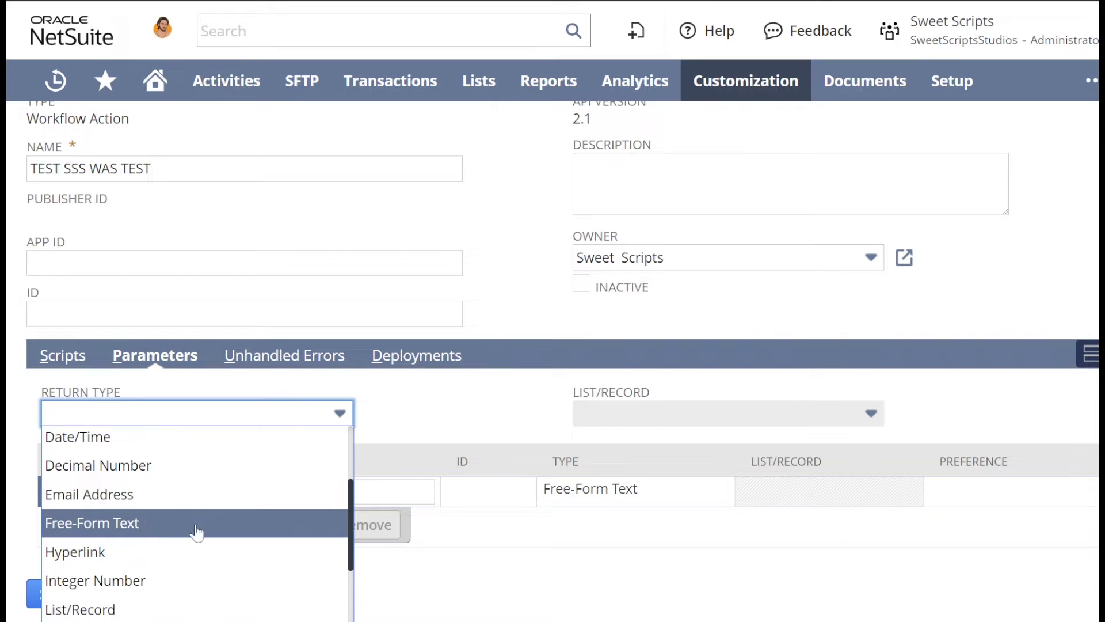
pyautogui.click(164, 527)
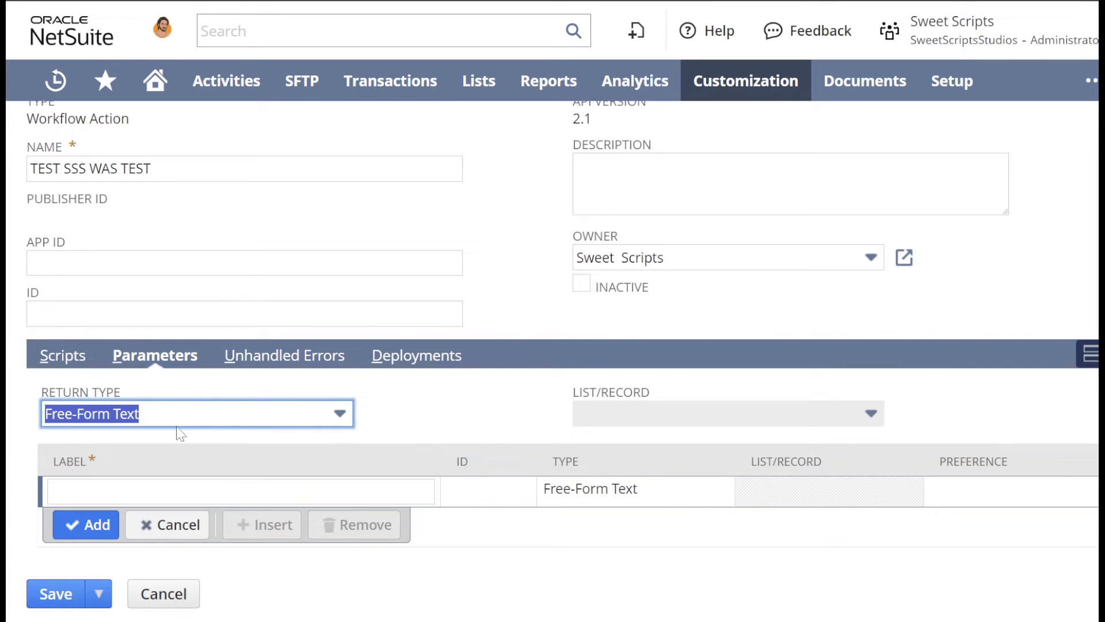
# Try the List/Record return type with Account and Recommendation Blocklist as its record.
pyautogui.click(194, 425)
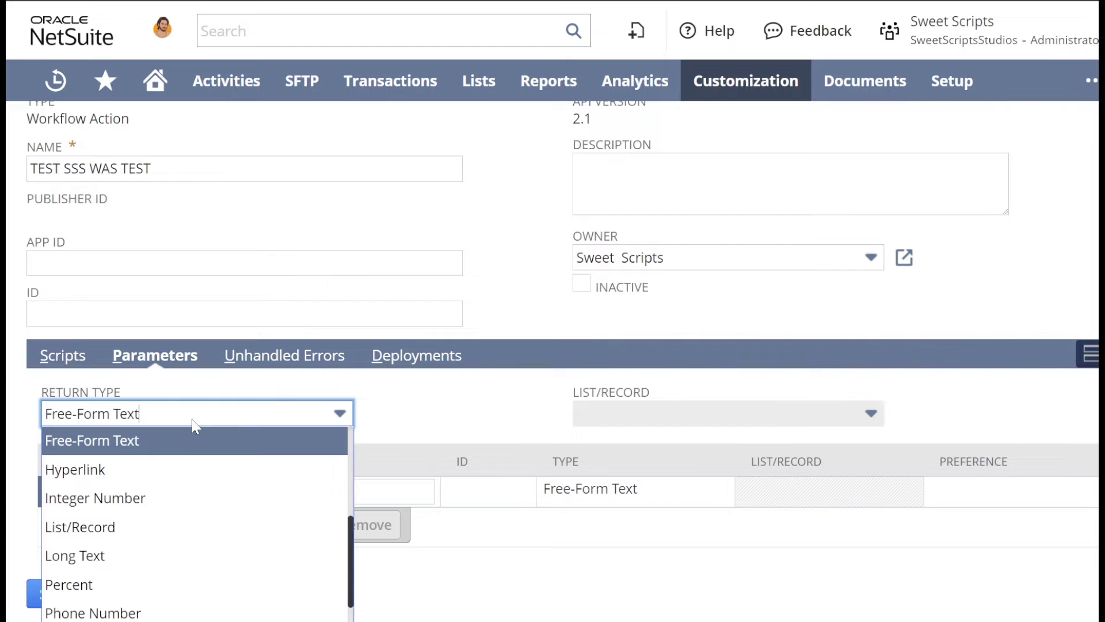
pyautogui.click(142, 533)
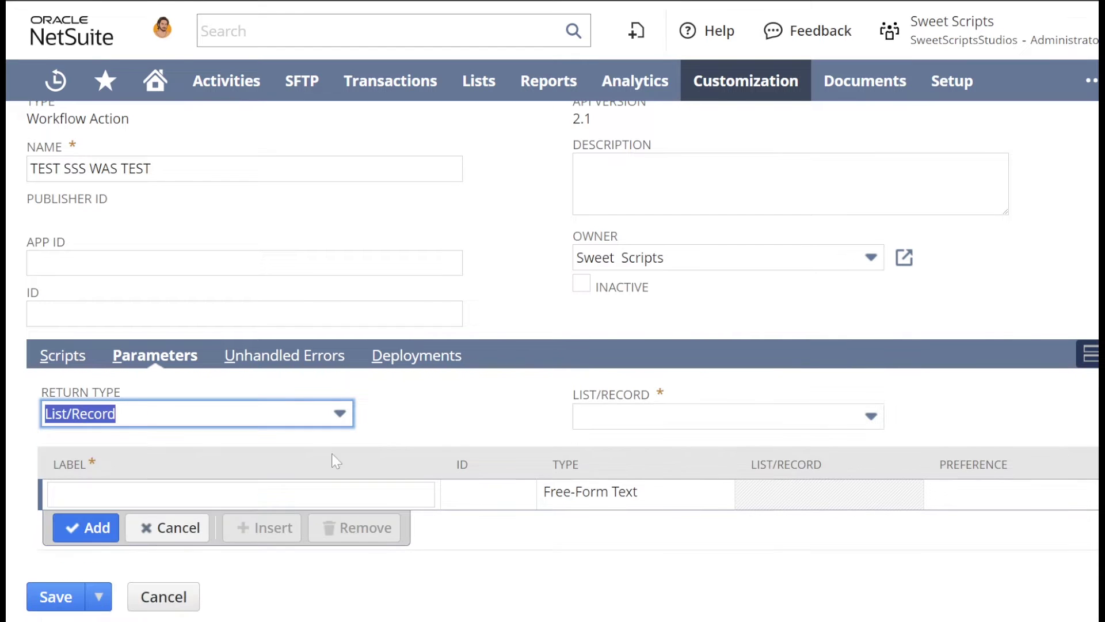
pyautogui.click(633, 425)
pyautogui.click(627, 502)
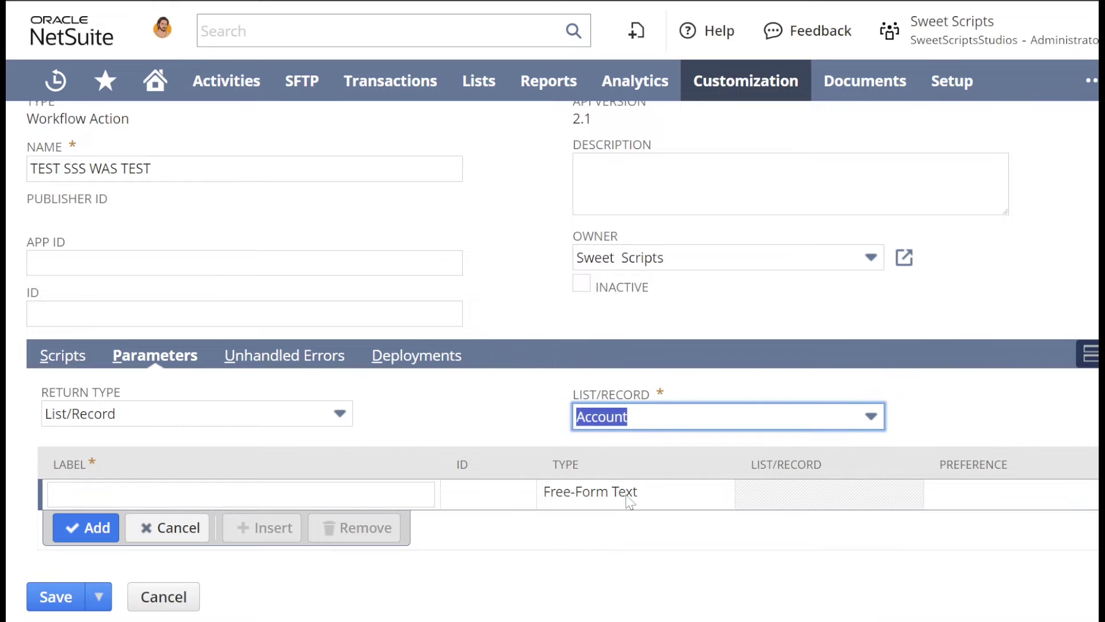
pyautogui.click(635, 422)
pyautogui.write('rec')
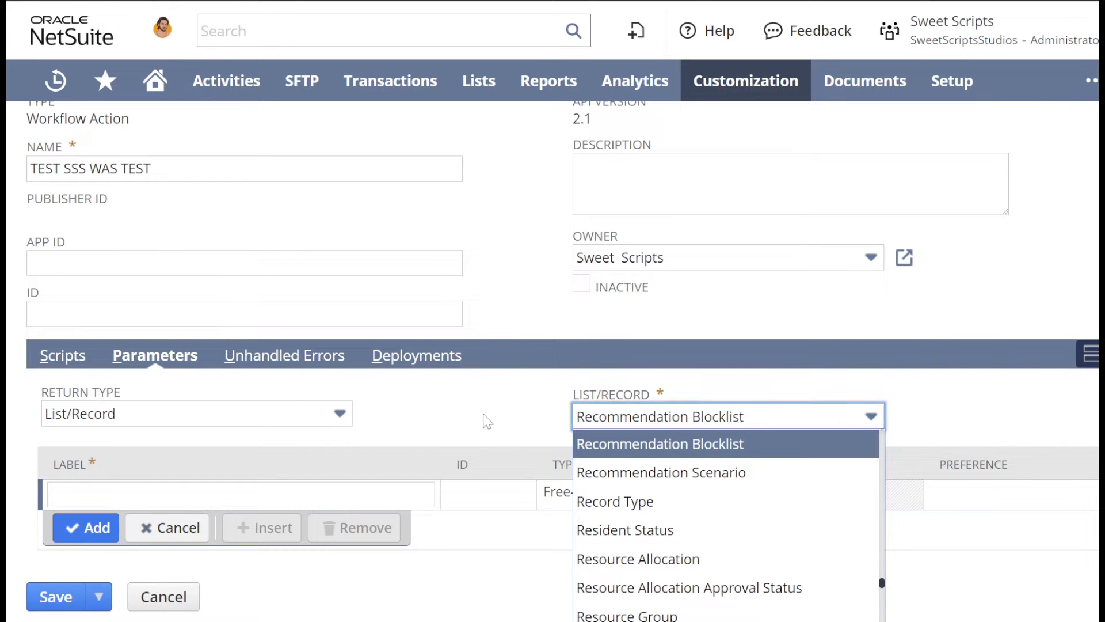
pyautogui.press('Return')
# Clear the return type and try List/Record again without choosing a record.
pyautogui.click(335, 418)
pyautogui.press('BackSpace')
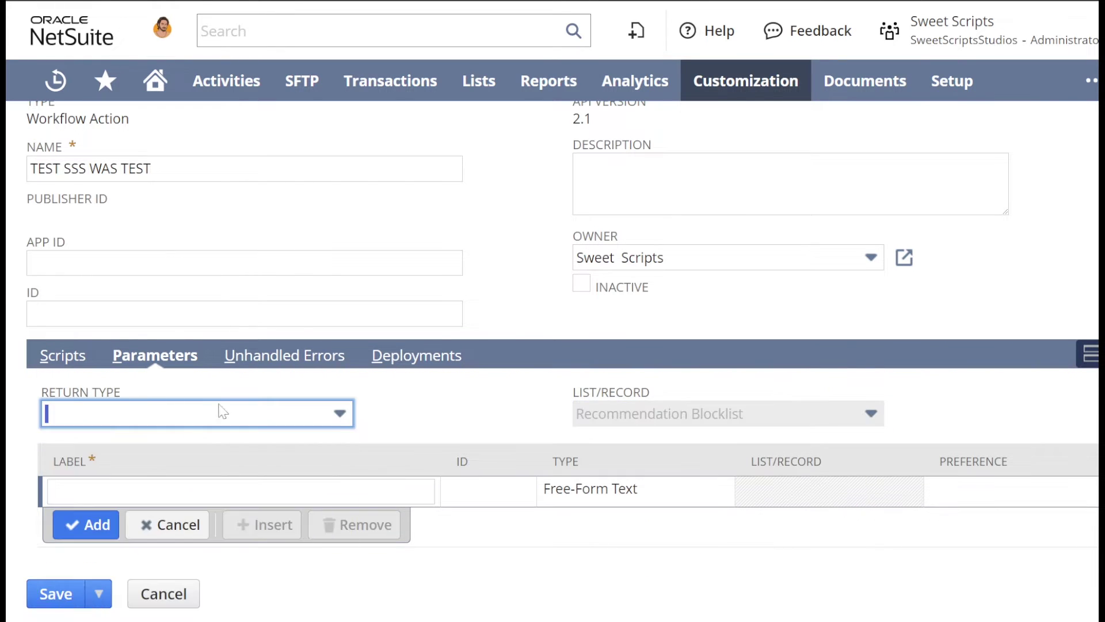
pyautogui.click(468, 424)
pyautogui.click(230, 413)
pyautogui.click(86, 472)
pyautogui.scroll(2, 428, 440)
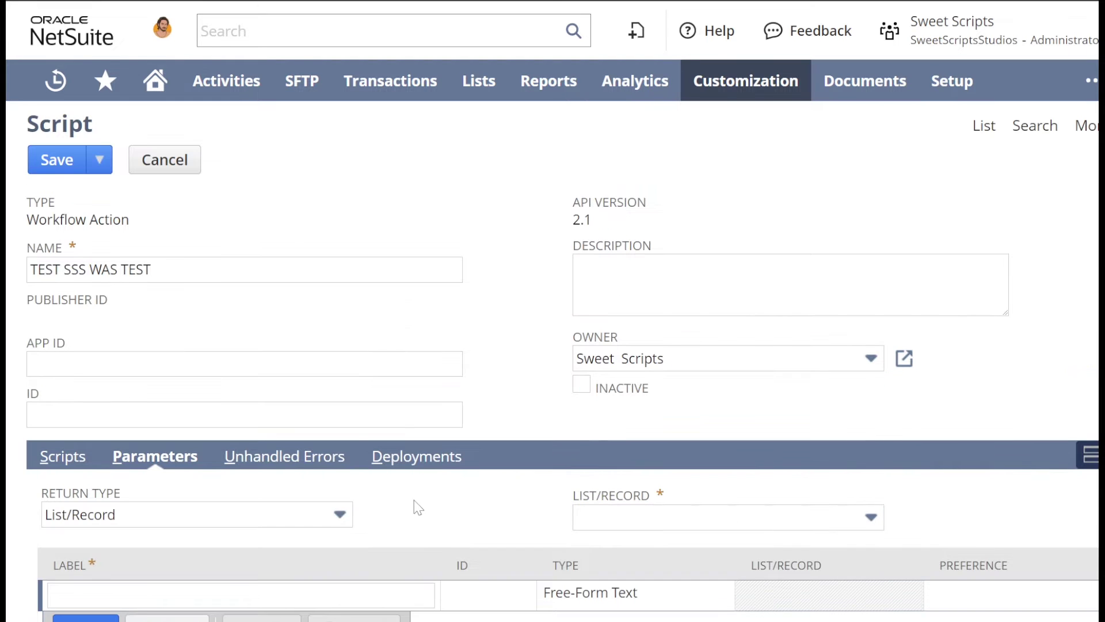
# Switch the script's return type back to Free-Form Text.
pyautogui.click(329, 523)
pyautogui.scroll(2, 163, 424)
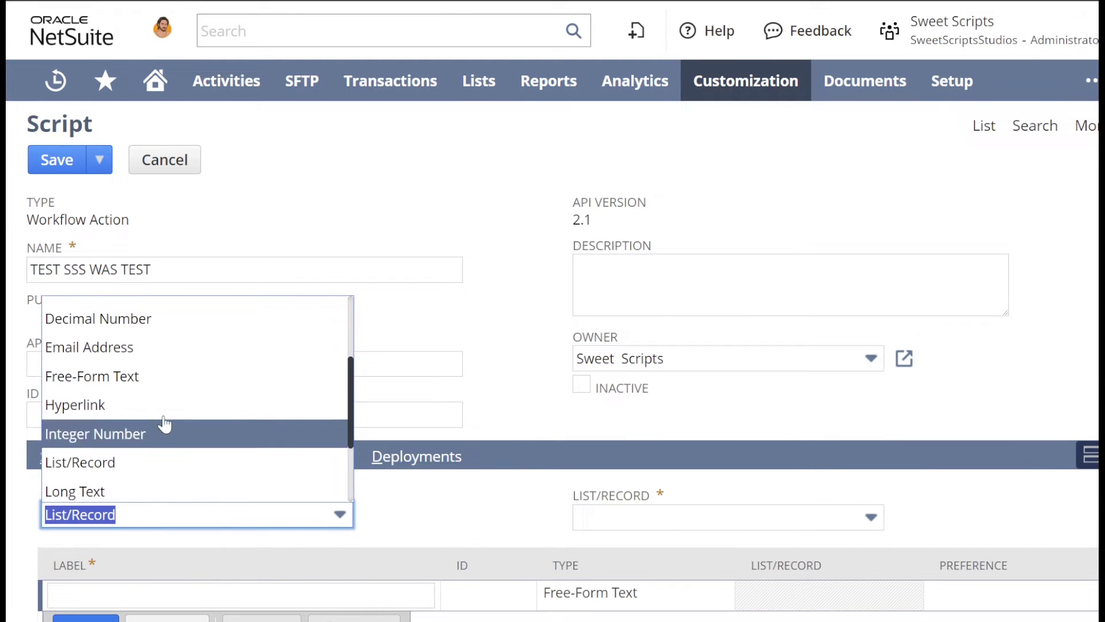
pyautogui.click(114, 377)
pyautogui.click(521, 339)
pyautogui.scroll(-2, 490, 460)
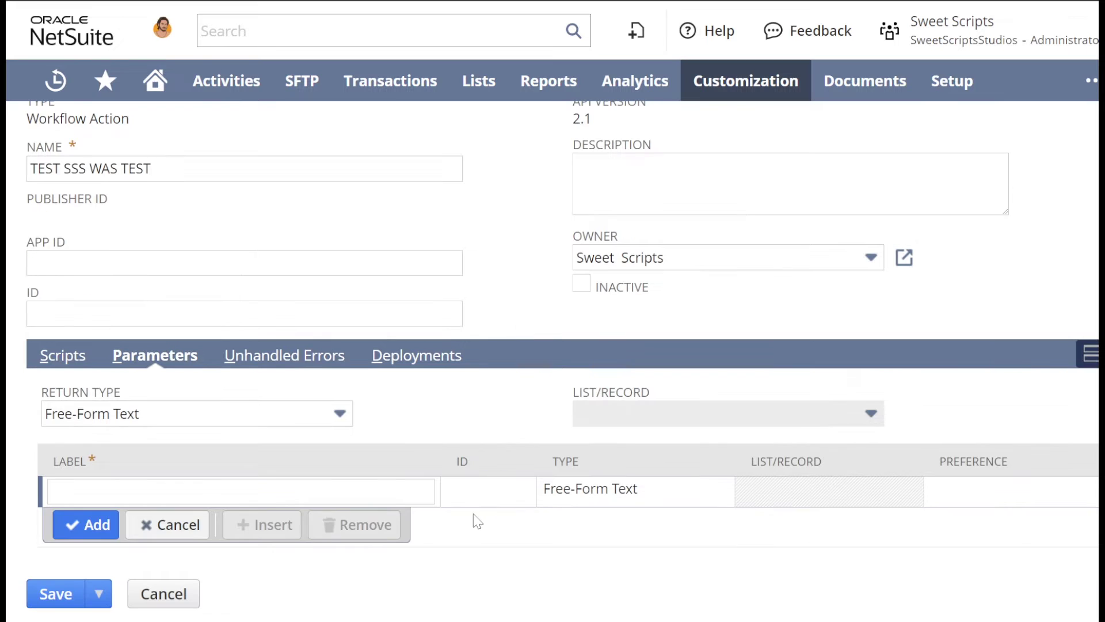
pyautogui.click(413, 492)
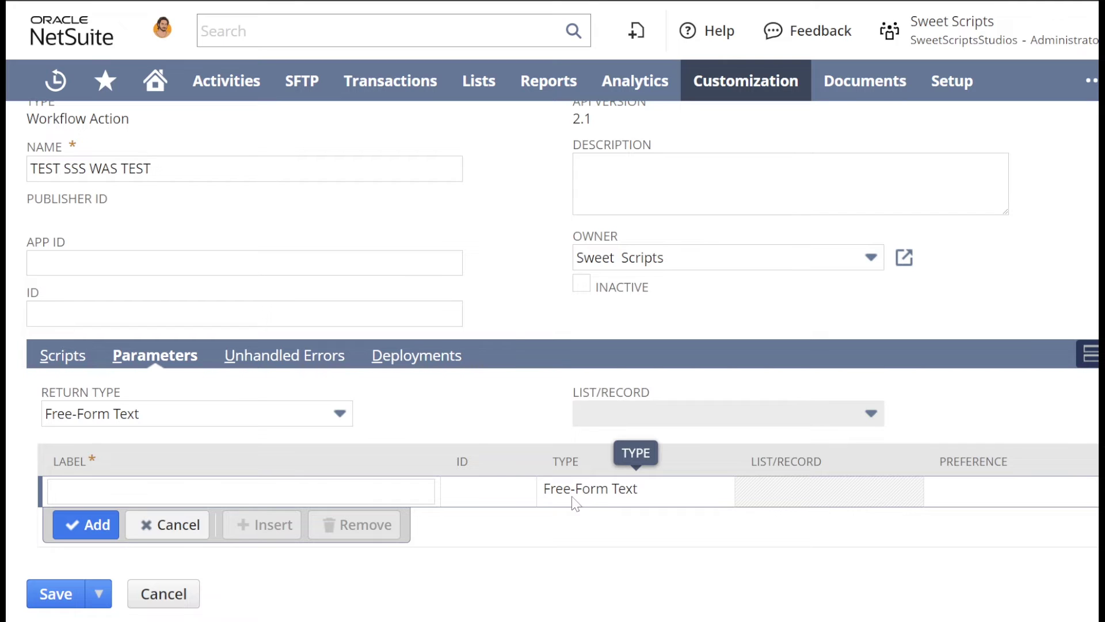
pyautogui.moveTo(889, 429); pyautogui.dragTo(40, 403)
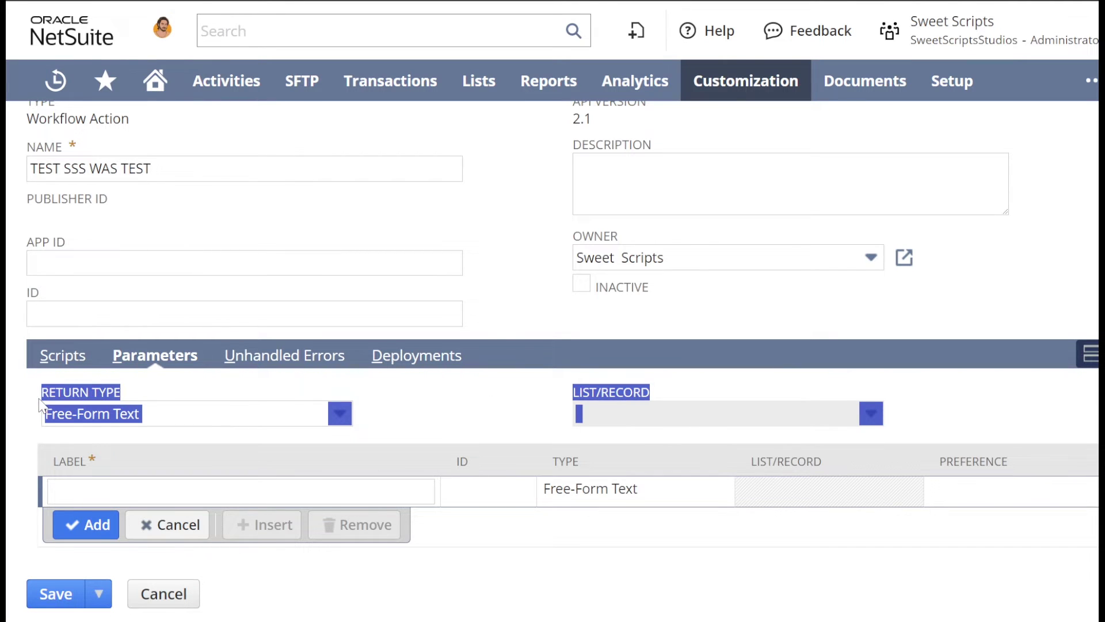
pyautogui.click(454, 429)
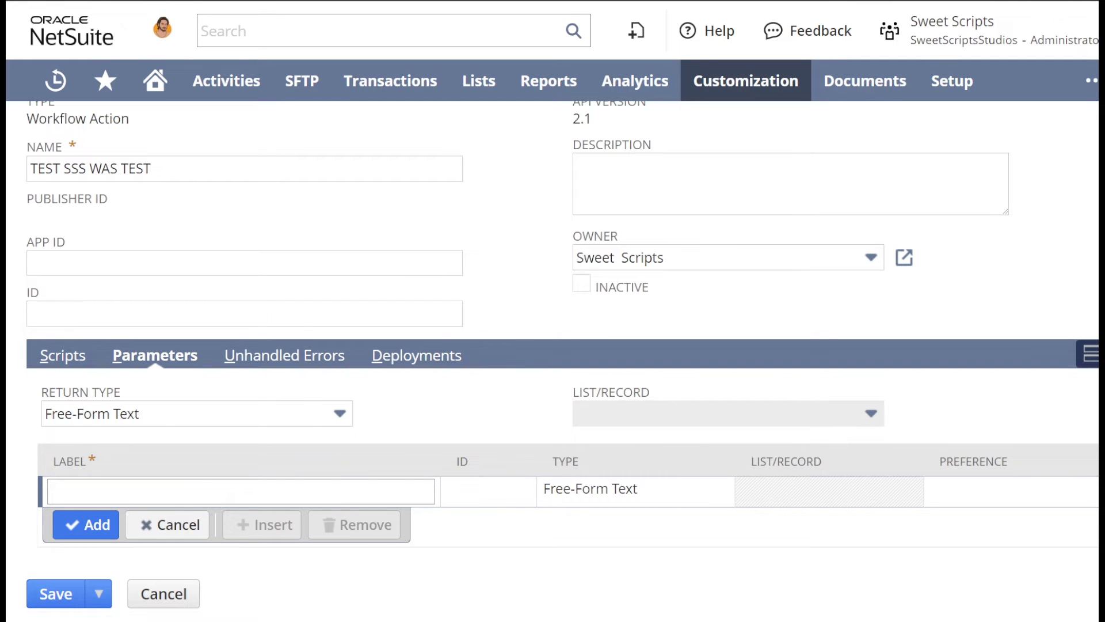
# Add a script parameter labelled ROLE ID with the Free-Form Text type and save the script record.
pyautogui.write('Role ID')
pyautogui.hotkey('ctrl', 'a')
pyautogui.press('BackSpace')
pyautogui.write('R')
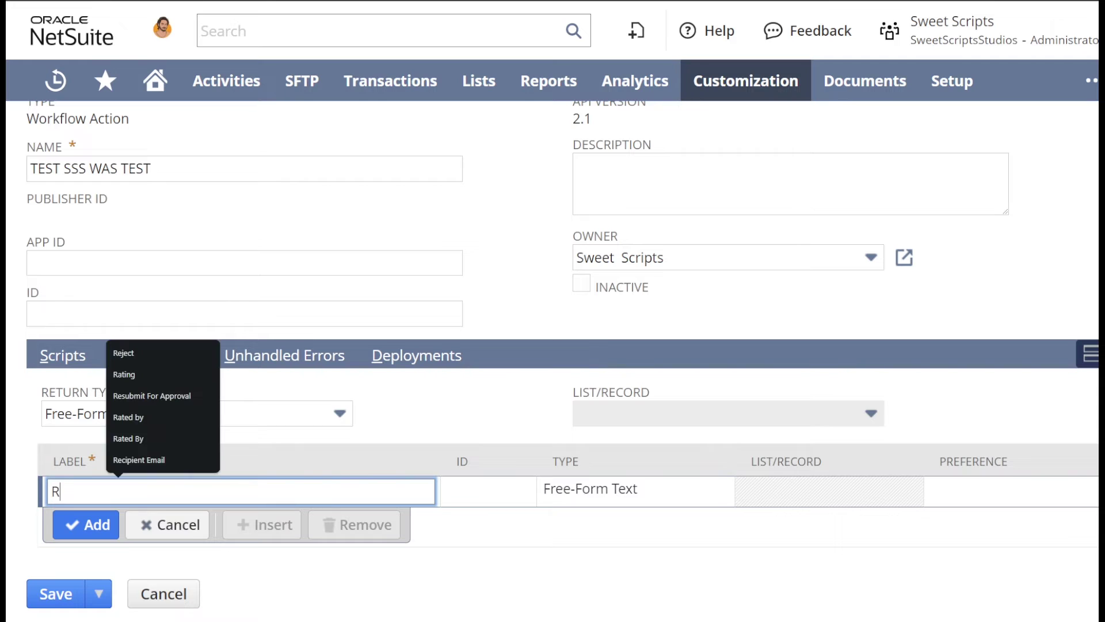
pyautogui.write('OLE ID')
pyautogui.press('Tab')
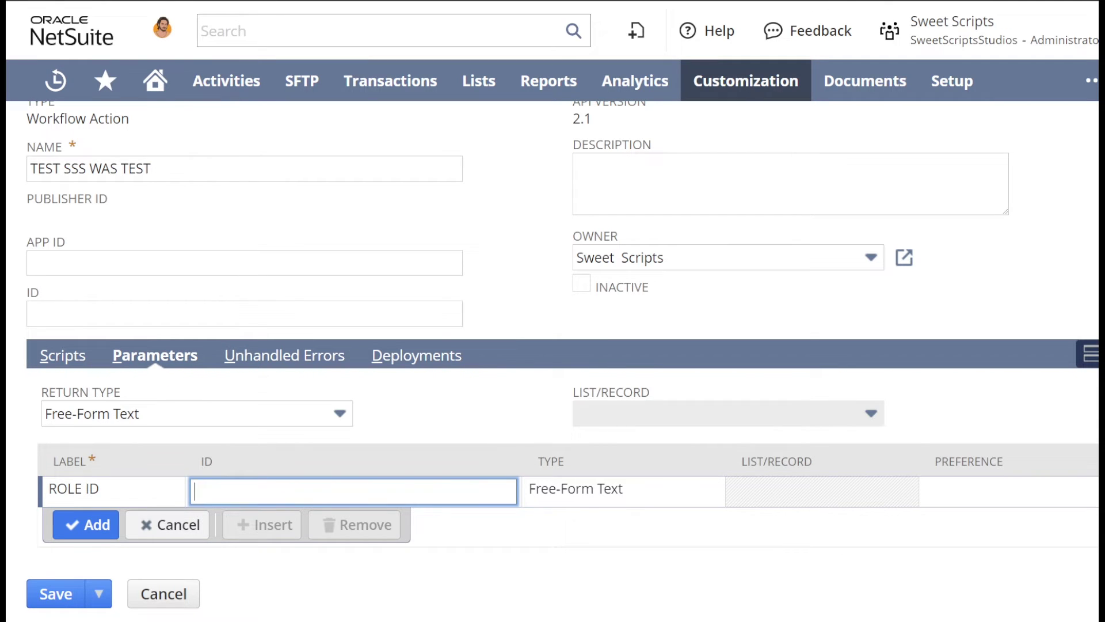
pyautogui.press('Tab')
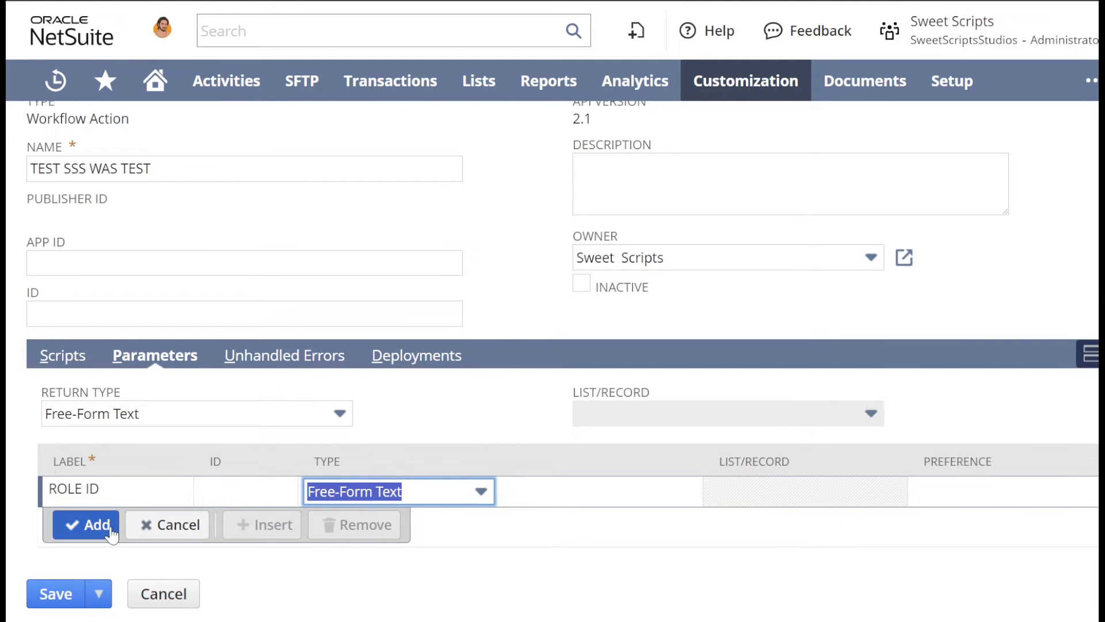
pyautogui.click(112, 535)
pyautogui.scroll(-1, 87, 570)
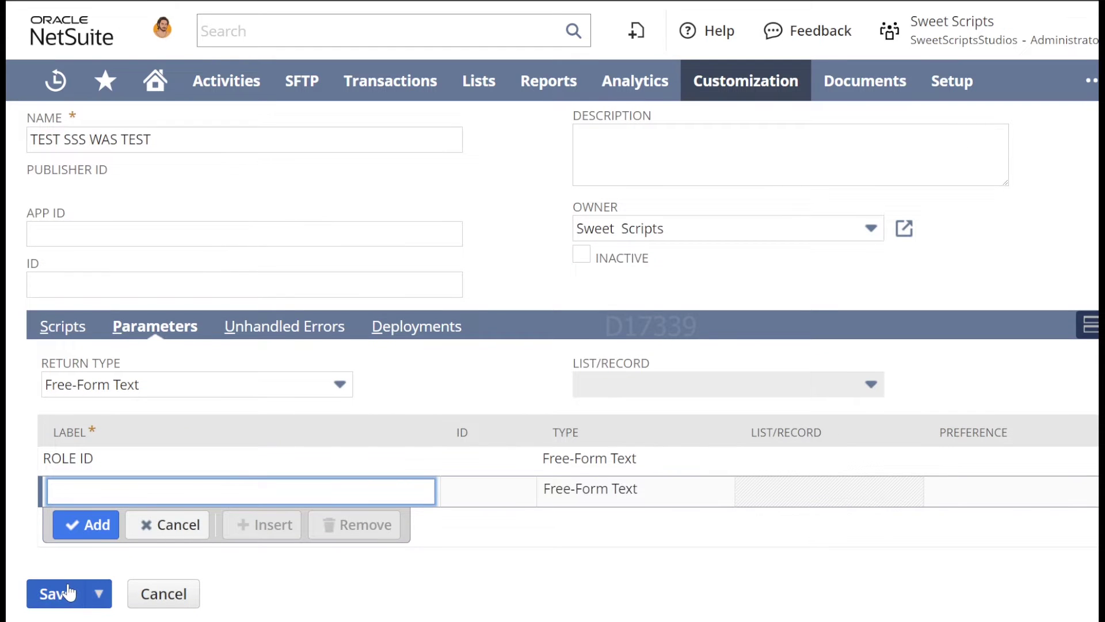
pyautogui.click(67, 593)
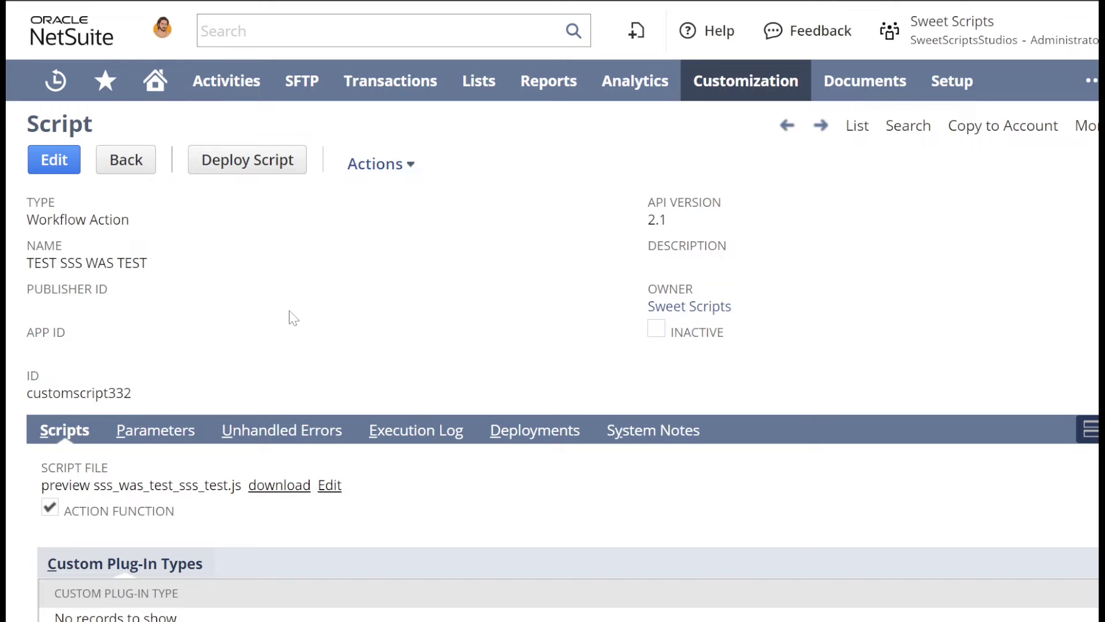
# Start a deployment for the TEST SSS WAS TEST script and apply it to all records.
pyautogui.scroll(-2, 547, 436)
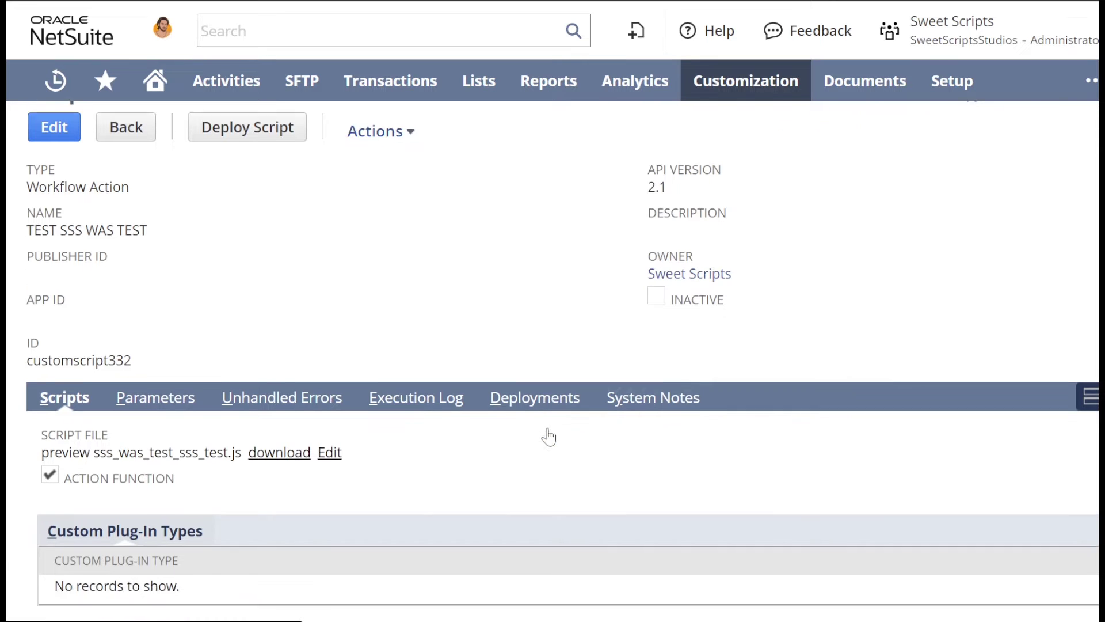
pyautogui.scroll(2, 304, 202)
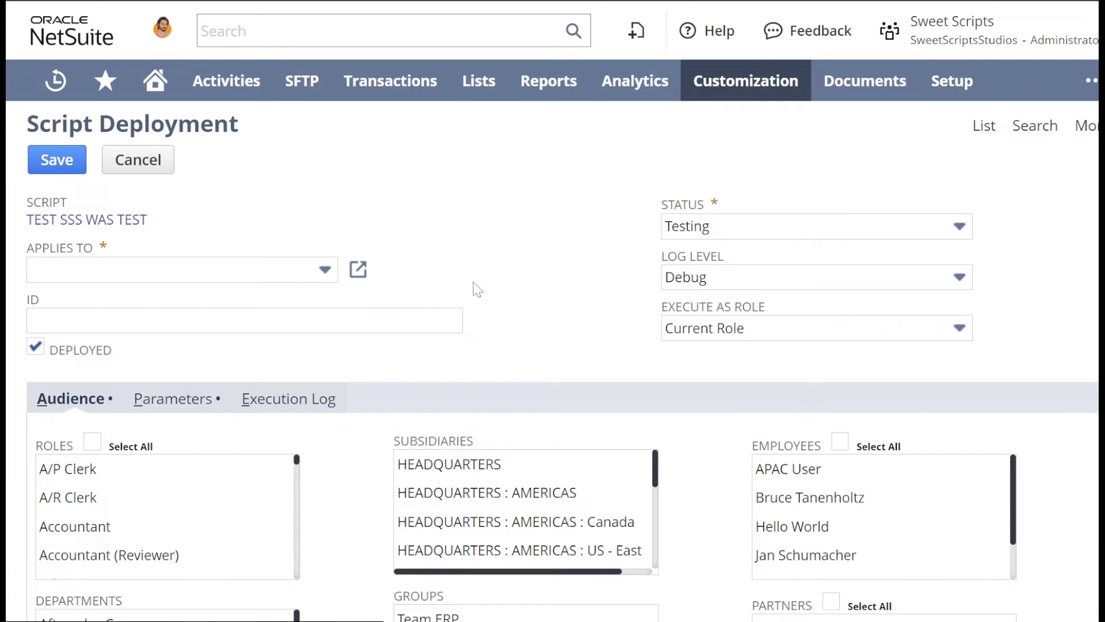
pyautogui.click(326, 279)
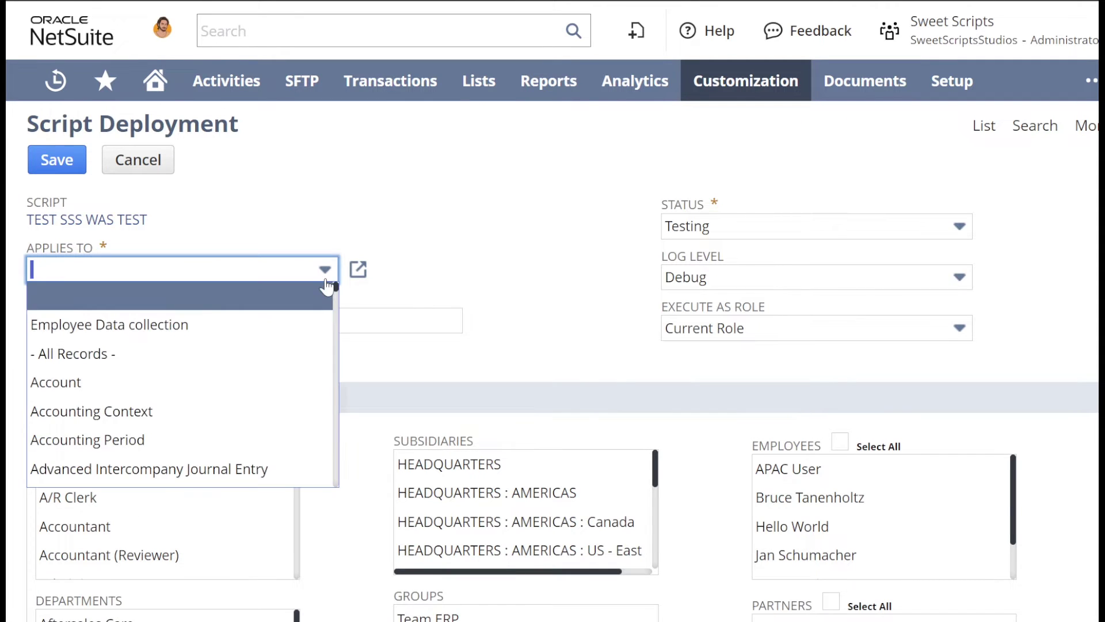
pyautogui.click(157, 360)
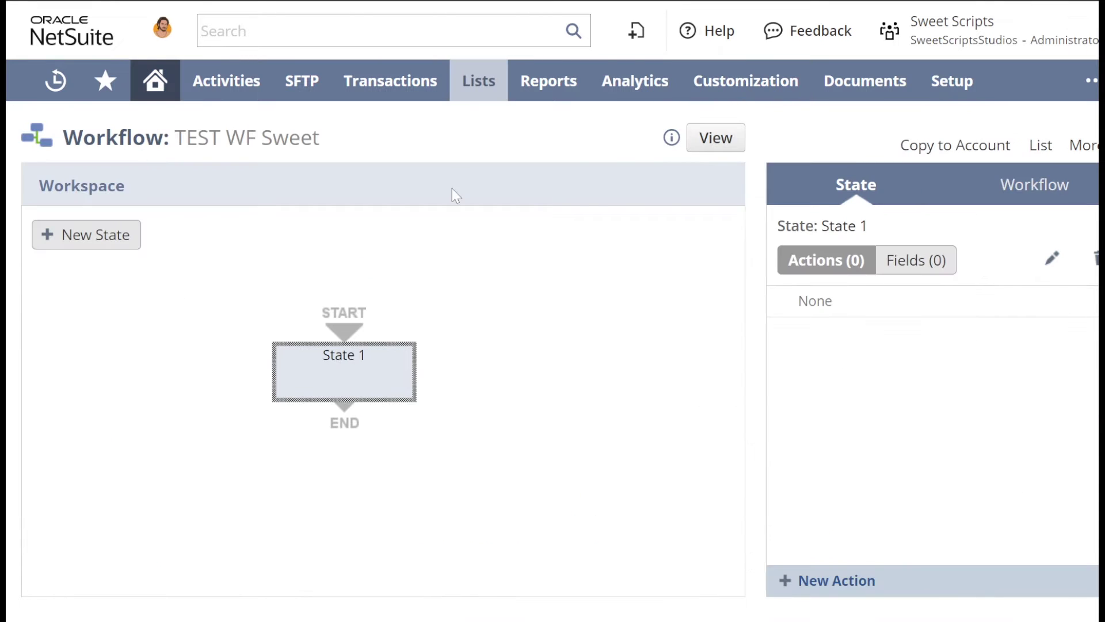
# Check the details of the TEST WF Sweet workflow and review the record types the script deployment can apply to.
pyautogui.click(1003, 190)
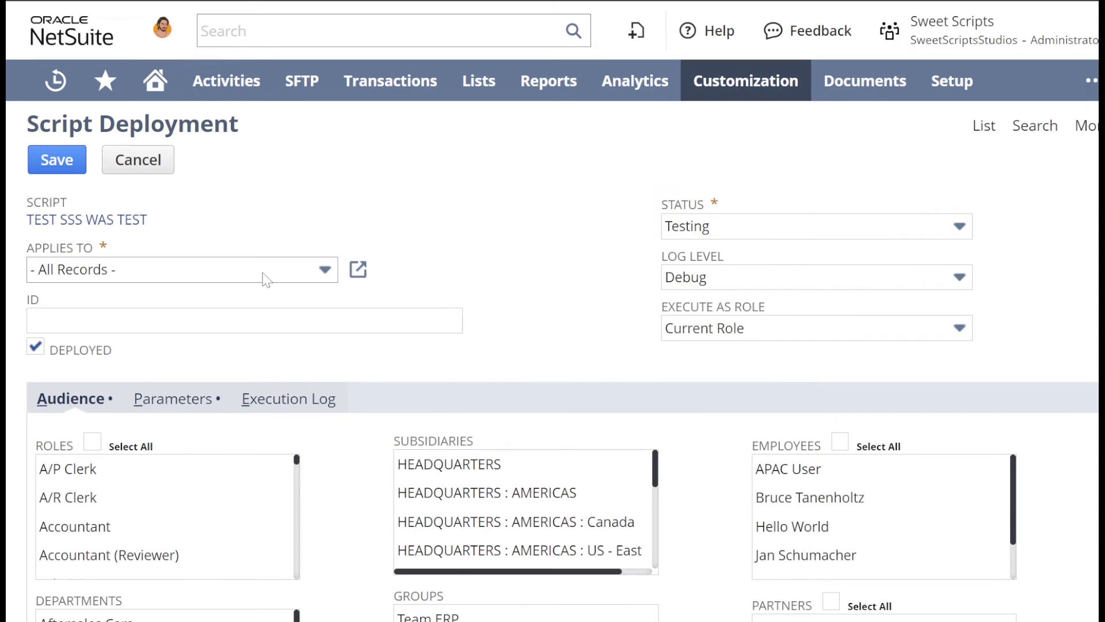
pyautogui.click(260, 275)
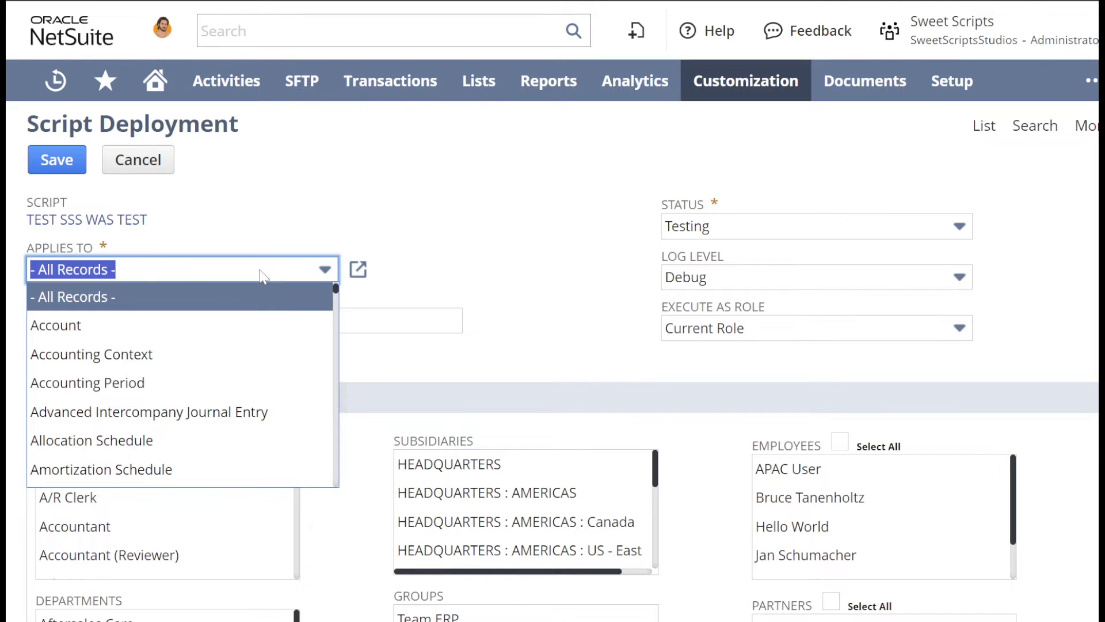
pyautogui.click(260, 276)
pyautogui.click(422, 229)
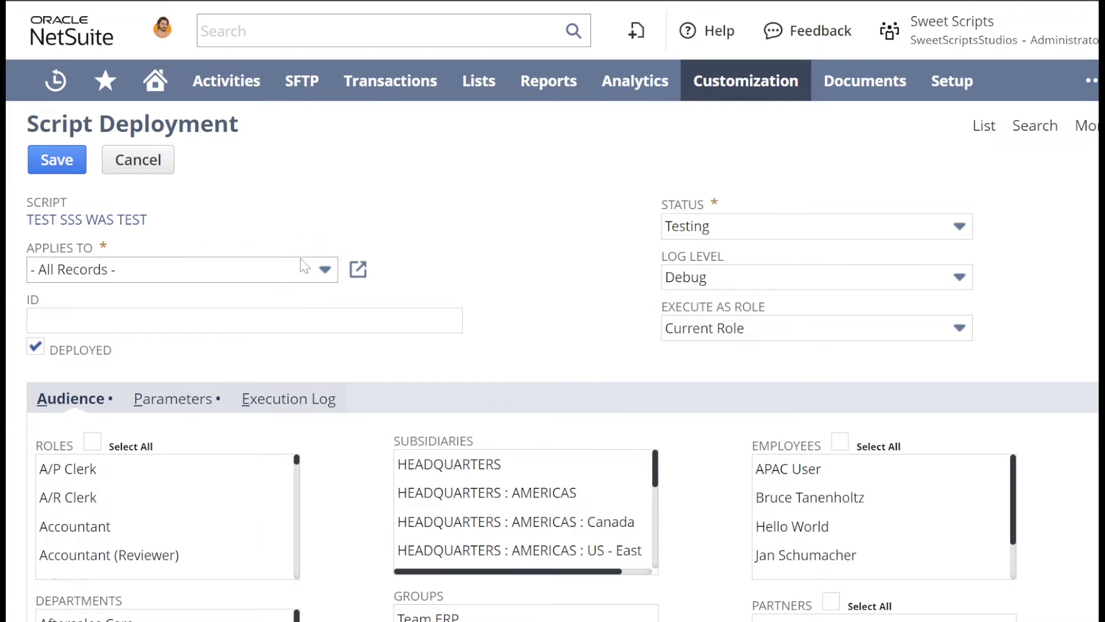
# Set the script deployment to apply to Customer records.
pyautogui.click(284, 268)
pyautogui.write('Custom Record for Mass Delete')
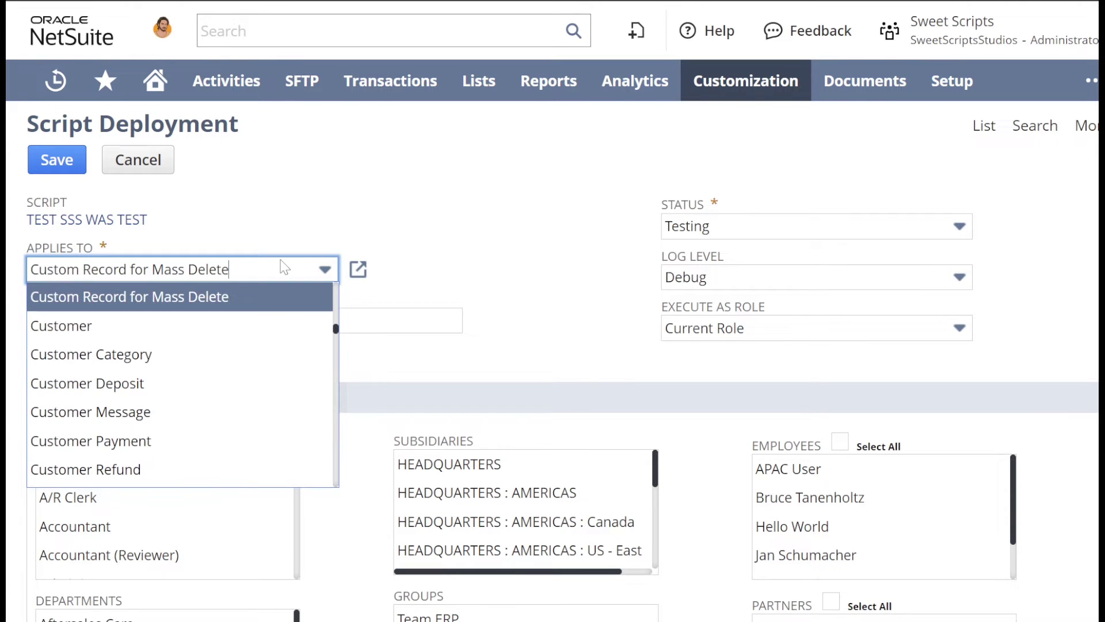
pyautogui.click(141, 335)
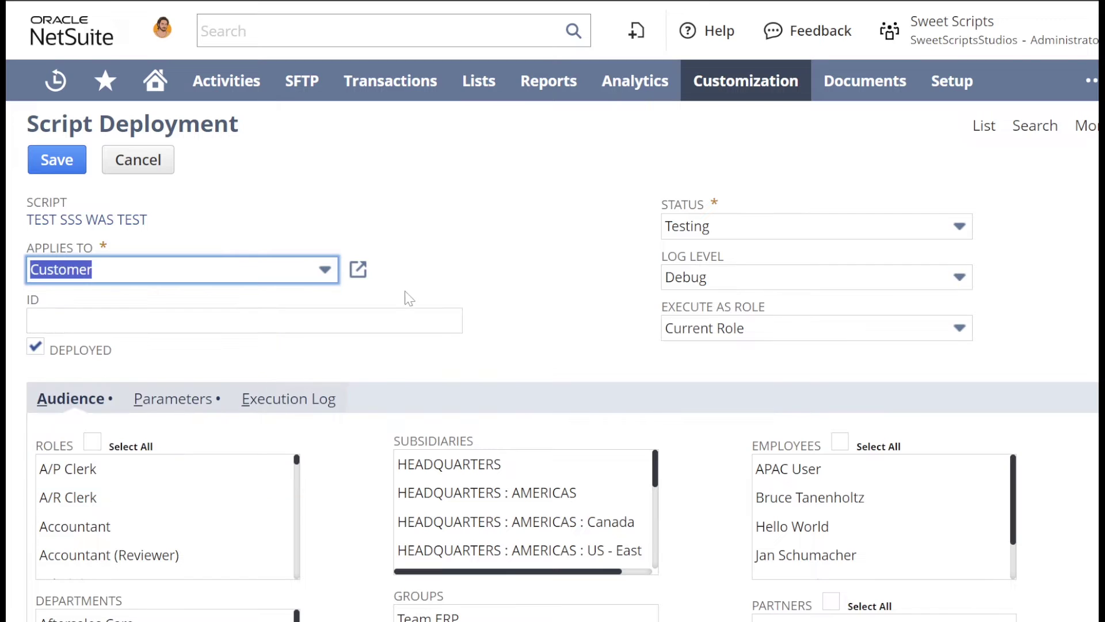
pyautogui.click(436, 252)
pyautogui.press('Tab')
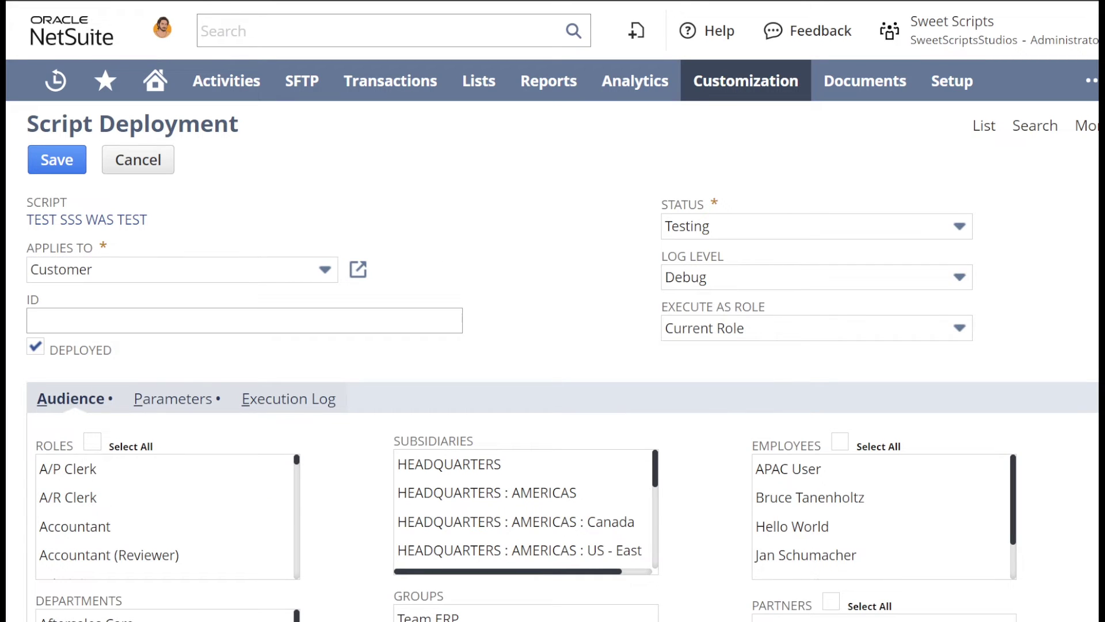
pyautogui.click(437, 276)
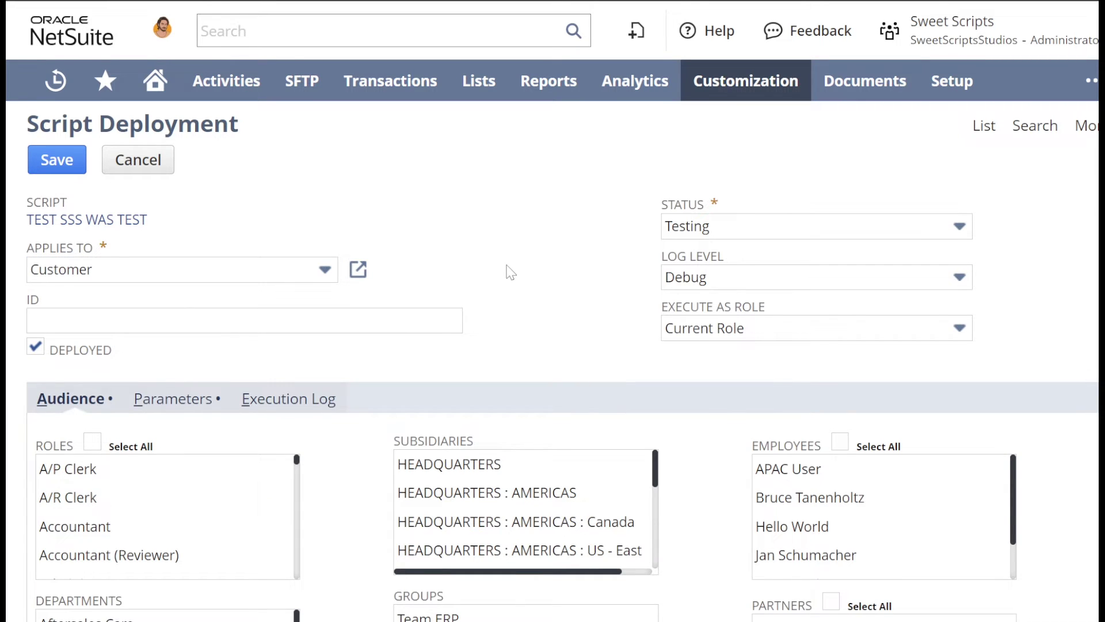
# Save the deployment with all roles and all employees as its audience, and view its script parameters.
pyautogui.scroll(-2, 510, 272)
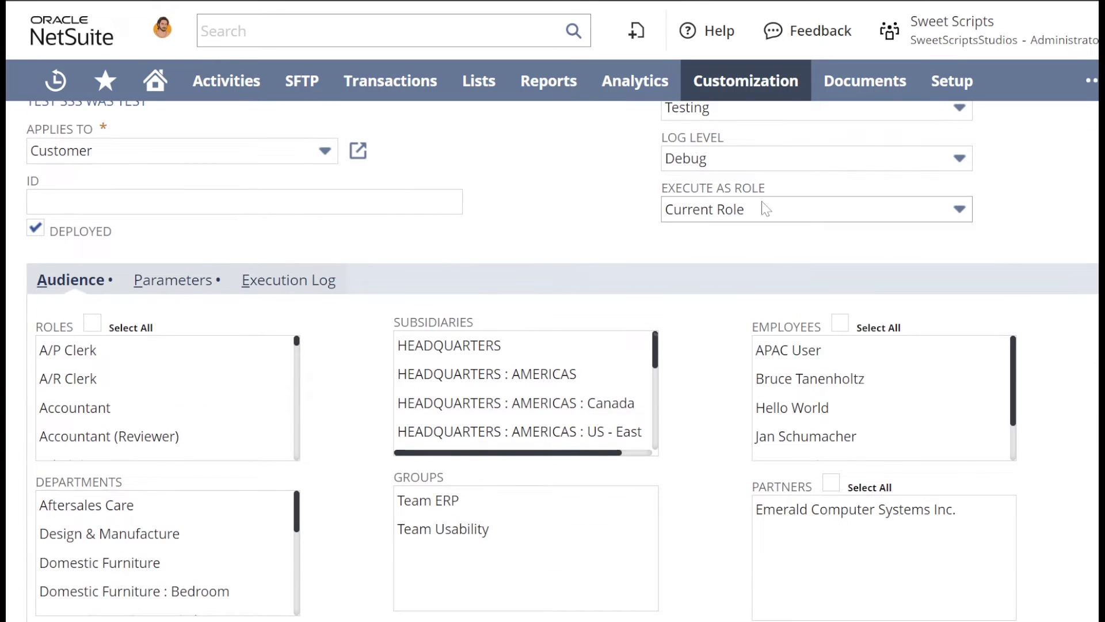
pyautogui.click(92, 323)
pyautogui.click(840, 324)
pyautogui.scroll(2, 609, 299)
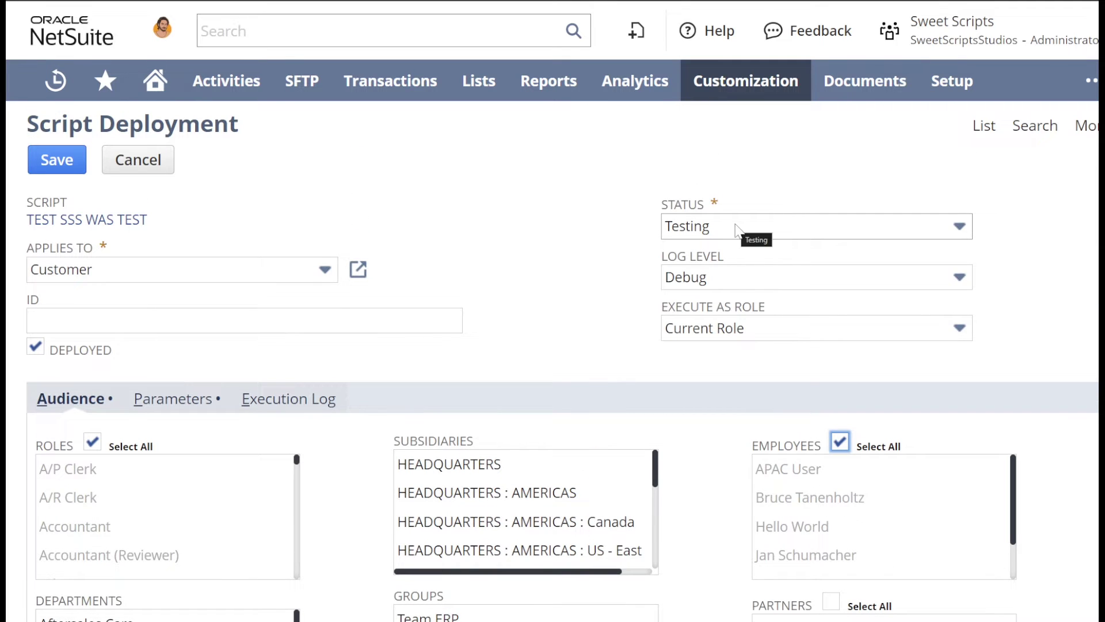
pyautogui.click(57, 161)
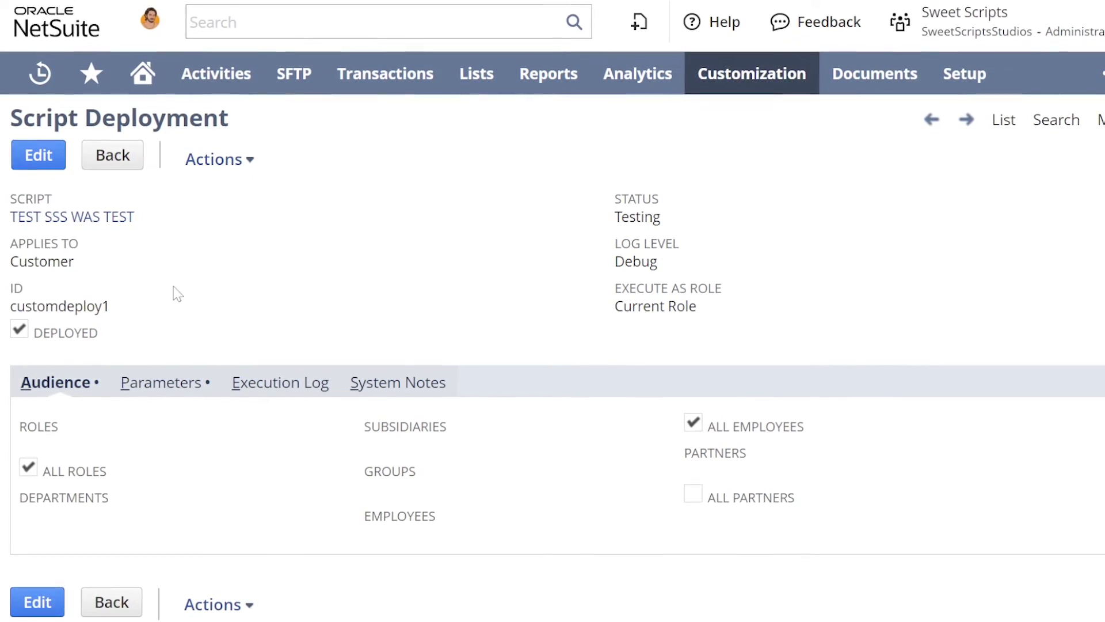
pyautogui.moveTo(143, 219); pyautogui.dragTo(7, 218)
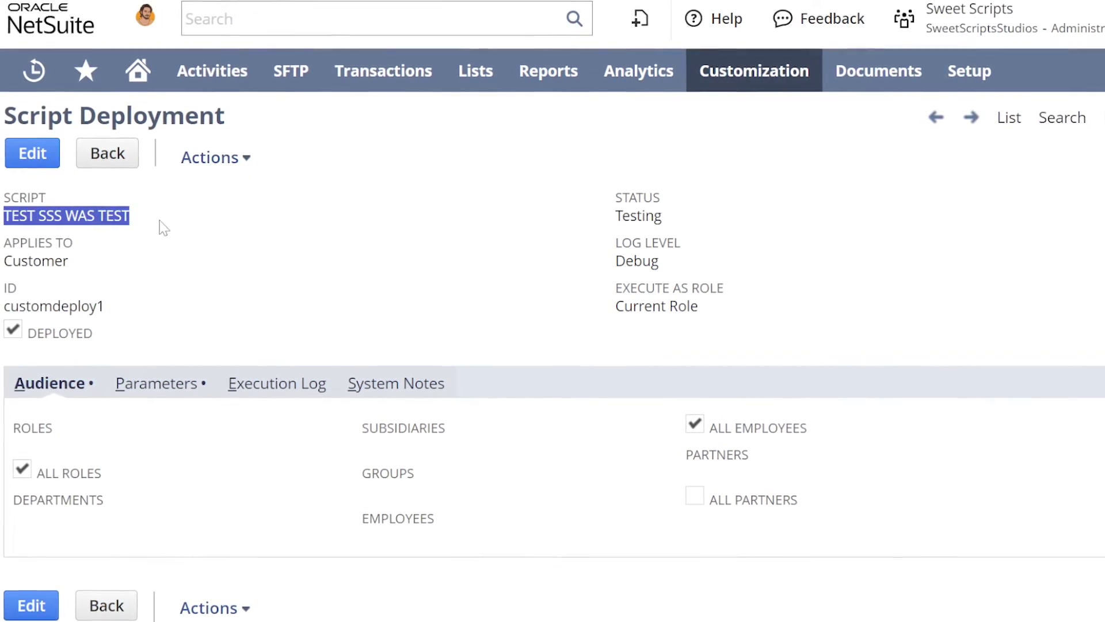
pyautogui.click(173, 383)
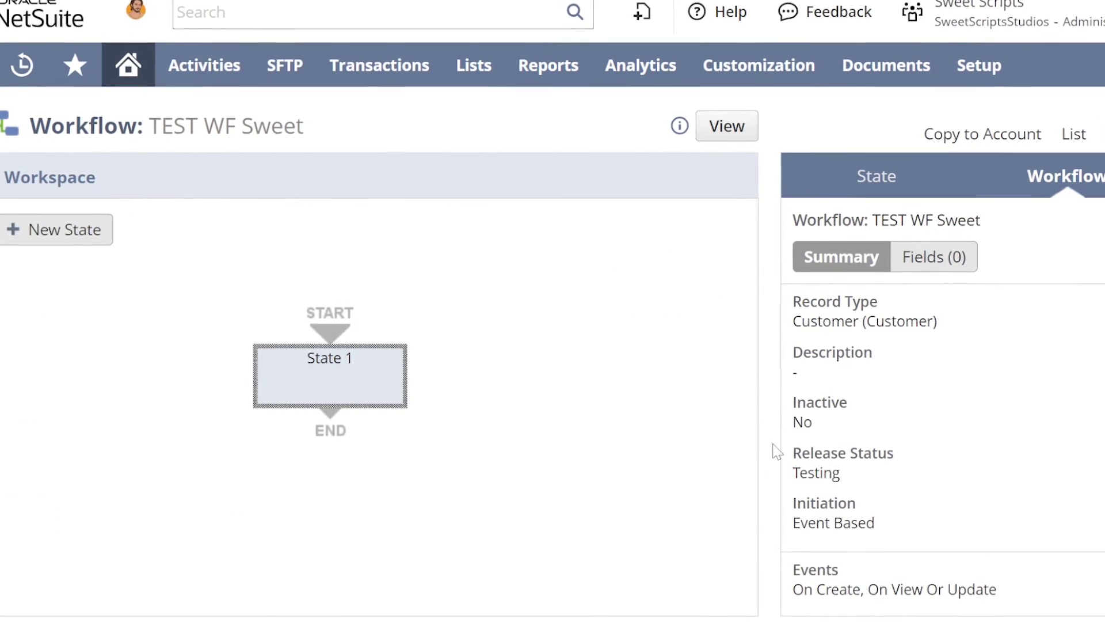
pyautogui.doubleClick(387, 393)
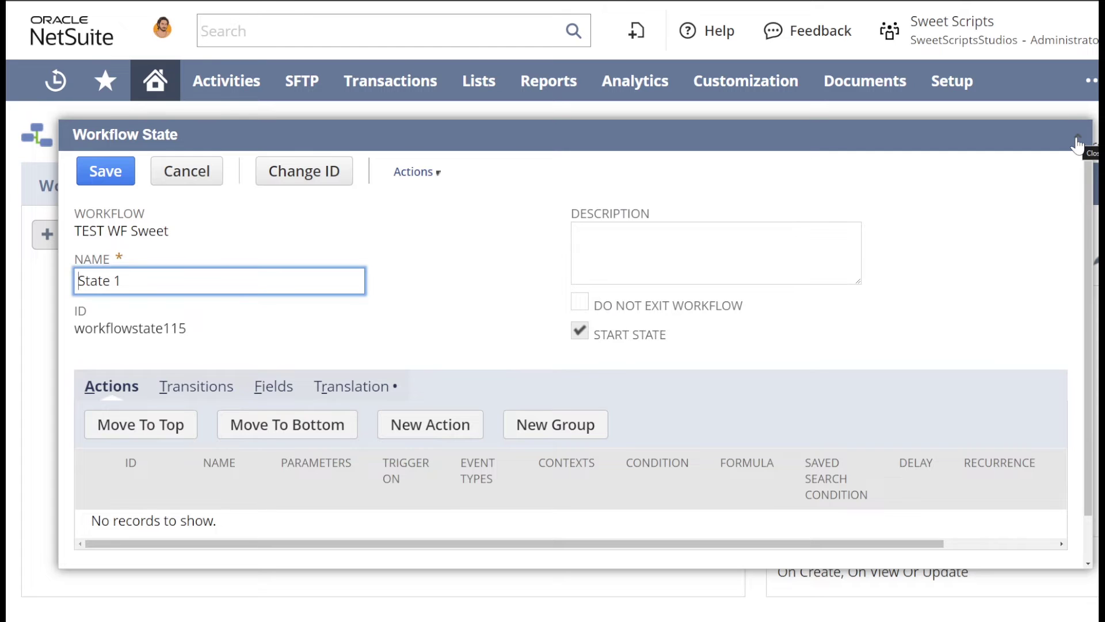
pyautogui.scroll(-2, 806, 371)
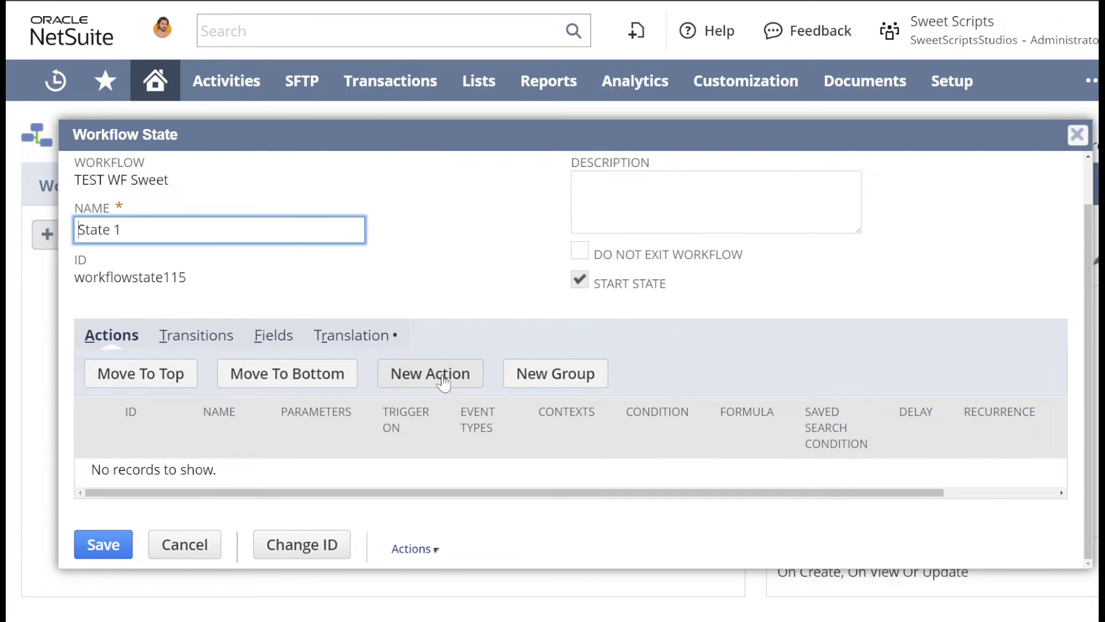
pyautogui.click(1078, 135)
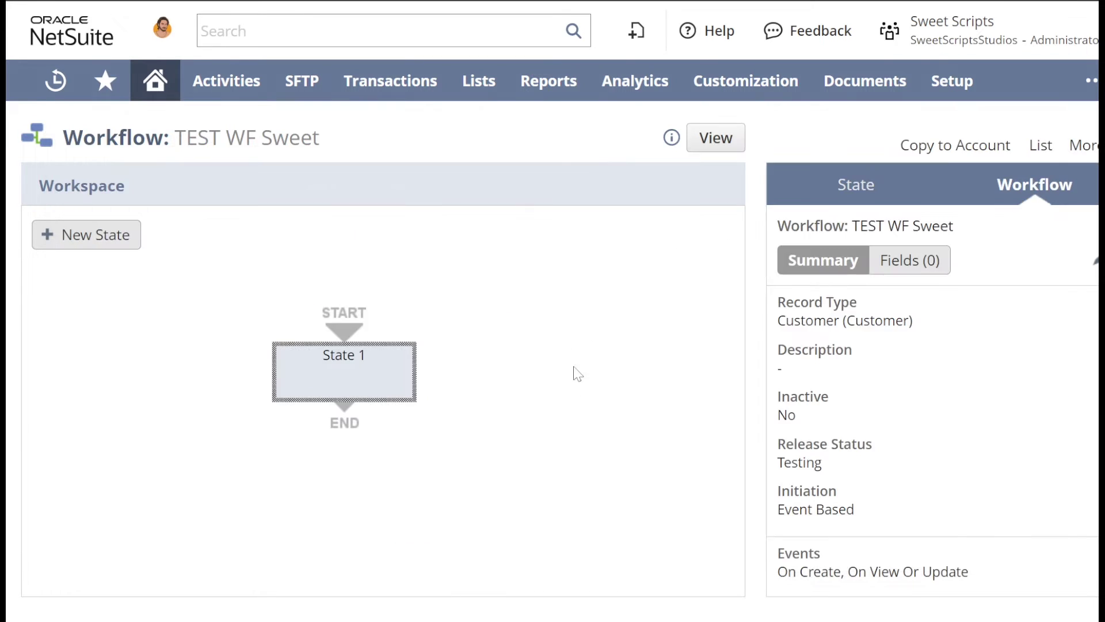
# Start a custom action in State 1 that runs the deployed workflow action script, and review the fields available for storing its result.
pyautogui.click(408, 380)
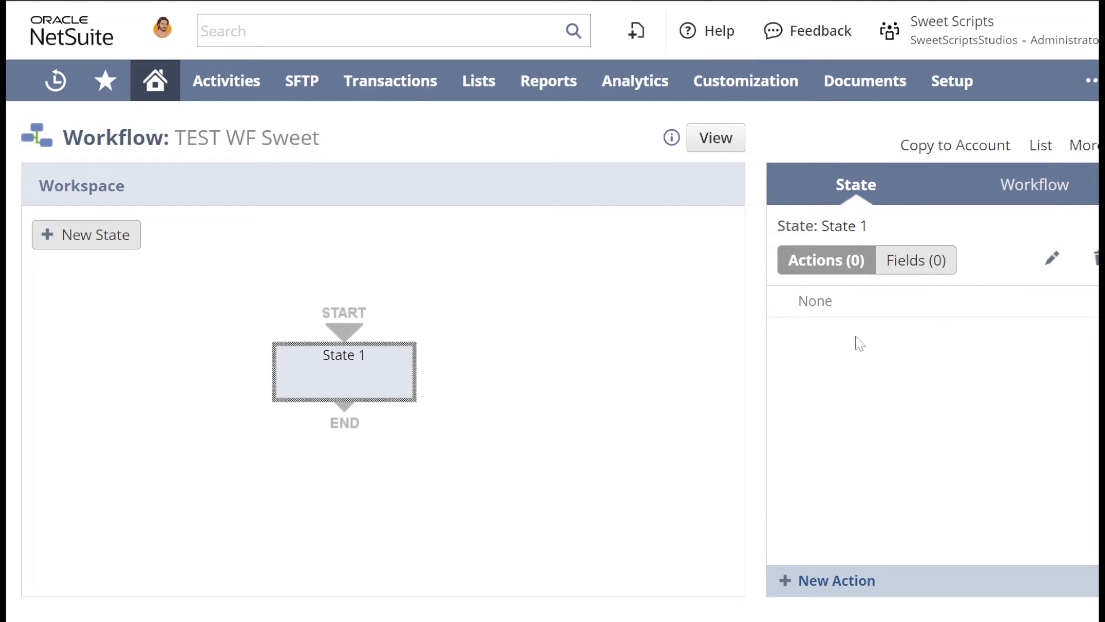
pyautogui.click(846, 582)
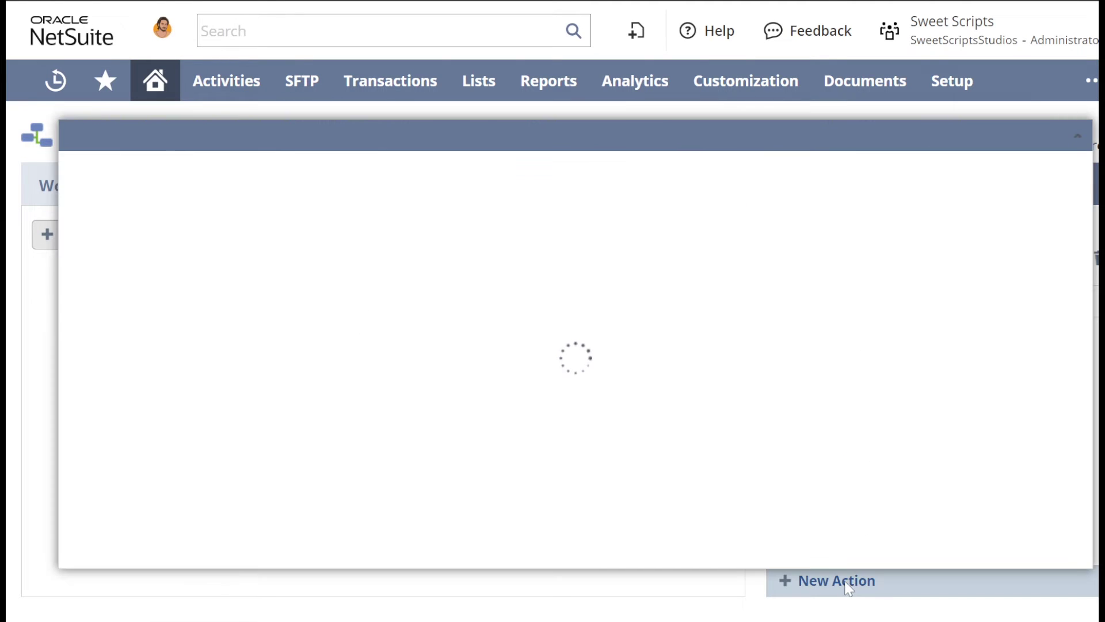
pyautogui.scroll(-3, 409, 387)
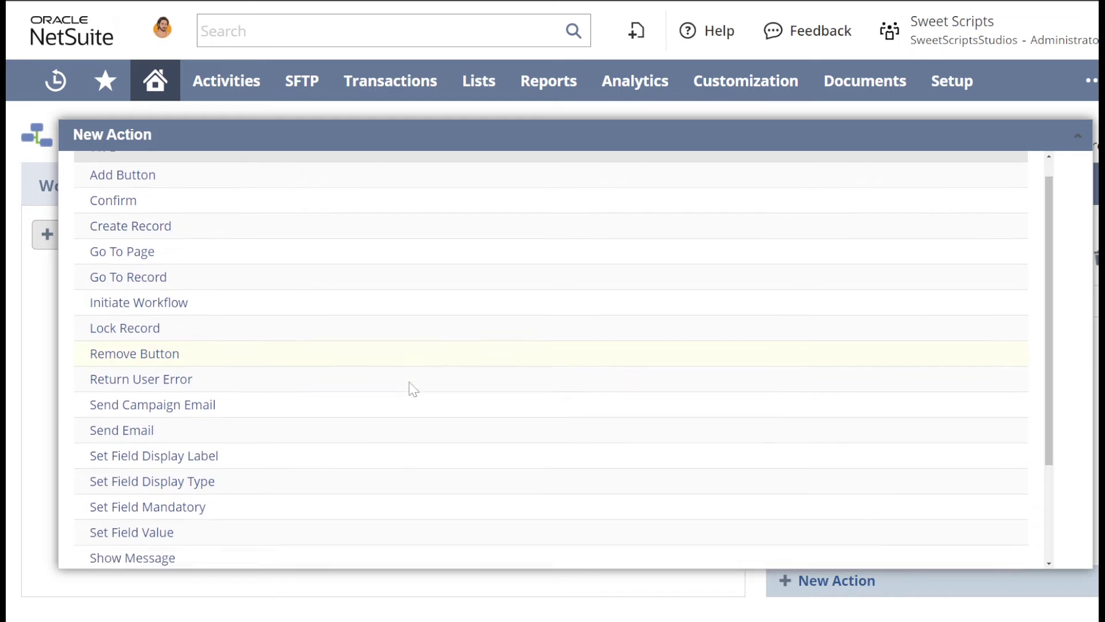
pyautogui.click(208, 479)
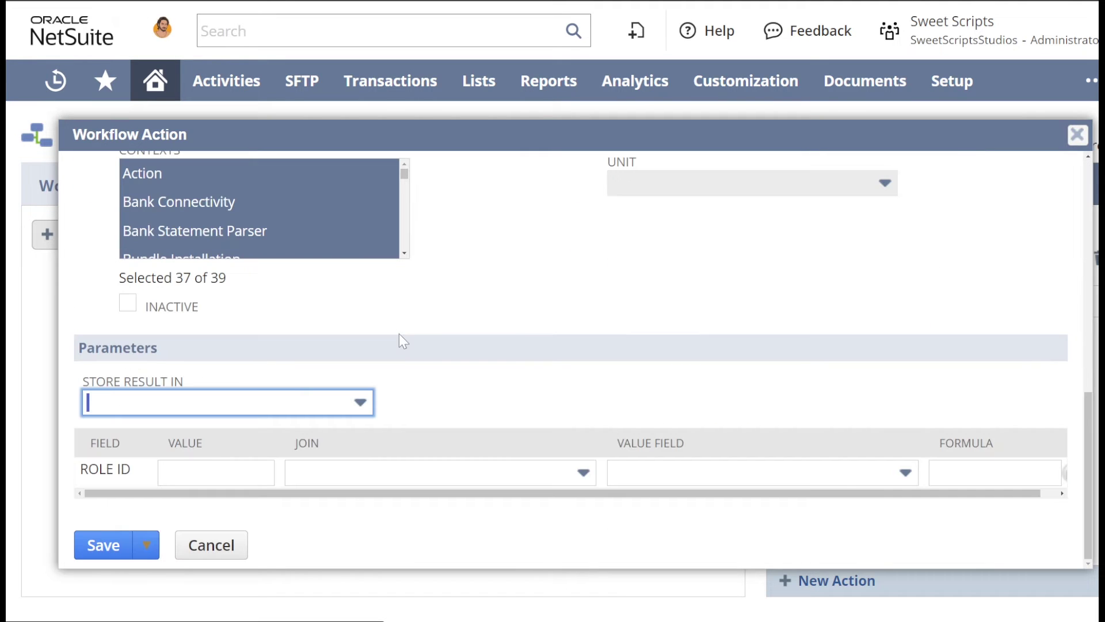
pyautogui.click(359, 404)
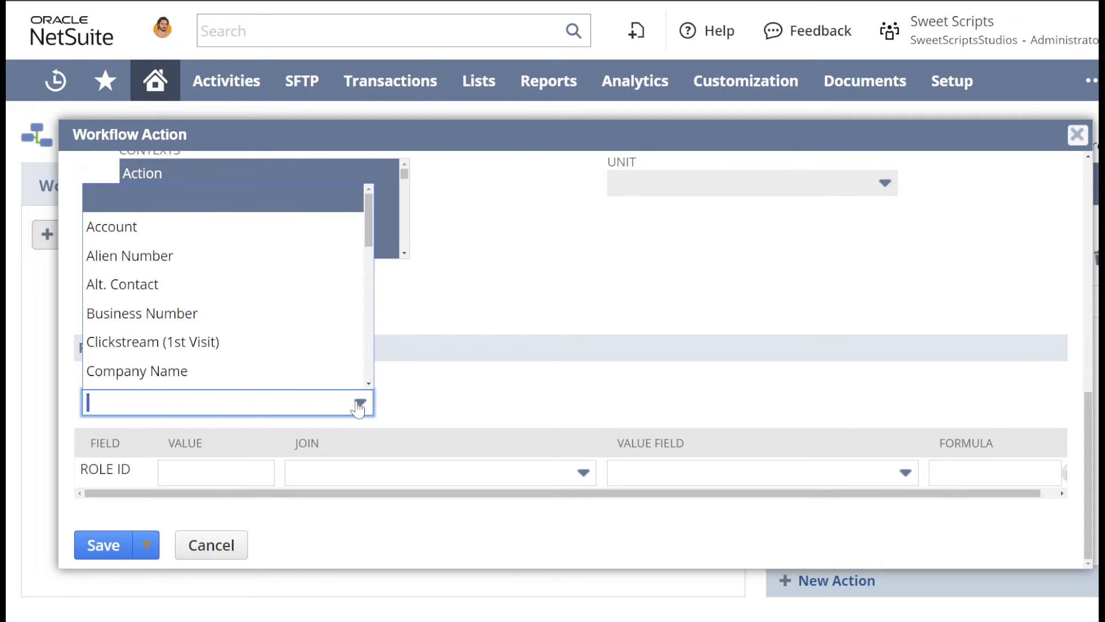
pyautogui.scroll(-3, 326, 354)
pyautogui.scroll(3, 321, 348)
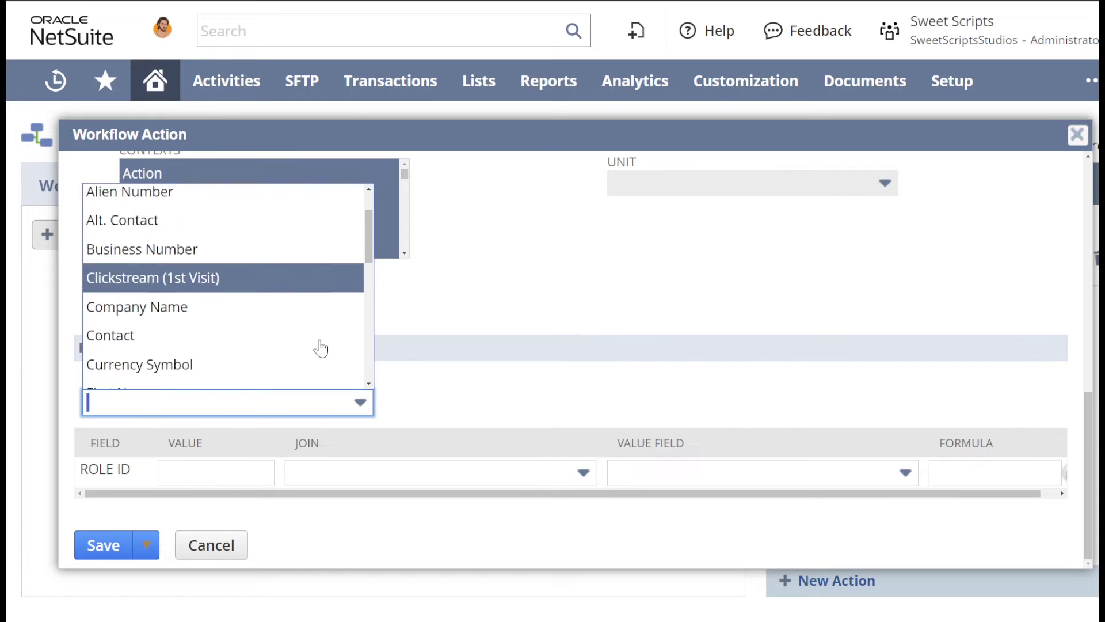
pyautogui.click(525, 384)
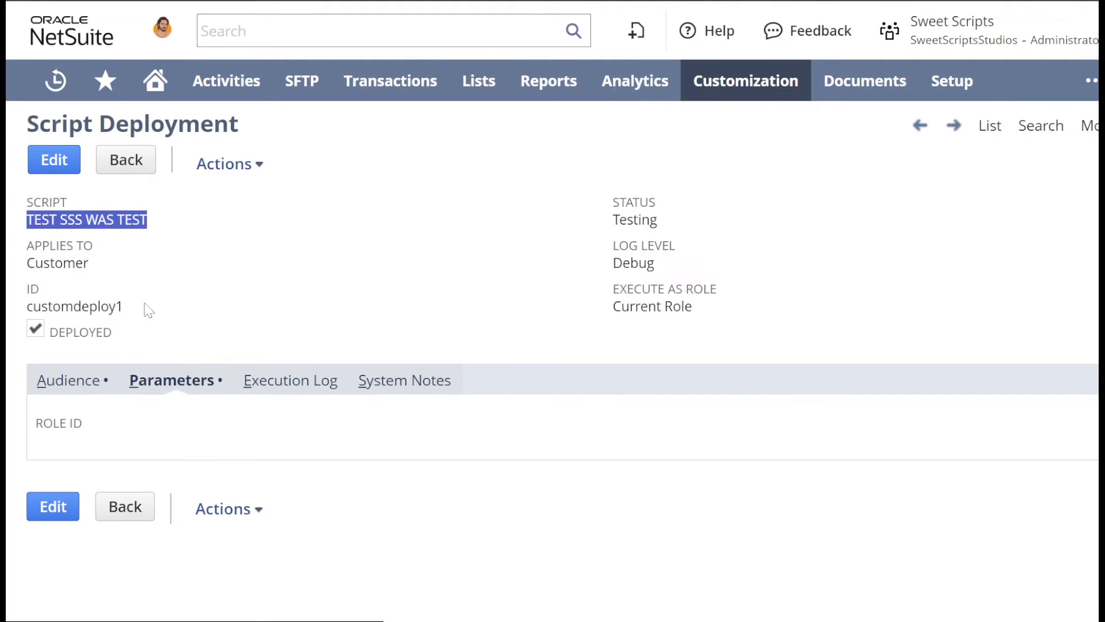
# Set the value field of the action's ROLE ID parameter to User Role.
pyautogui.click(160, 431)
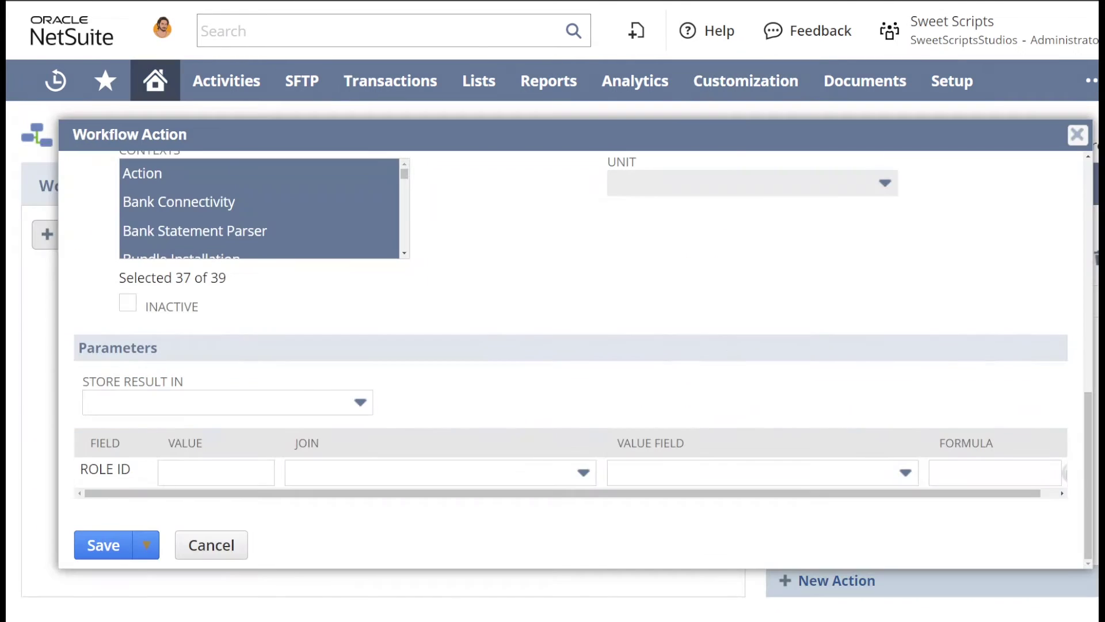
pyautogui.click(216, 472)
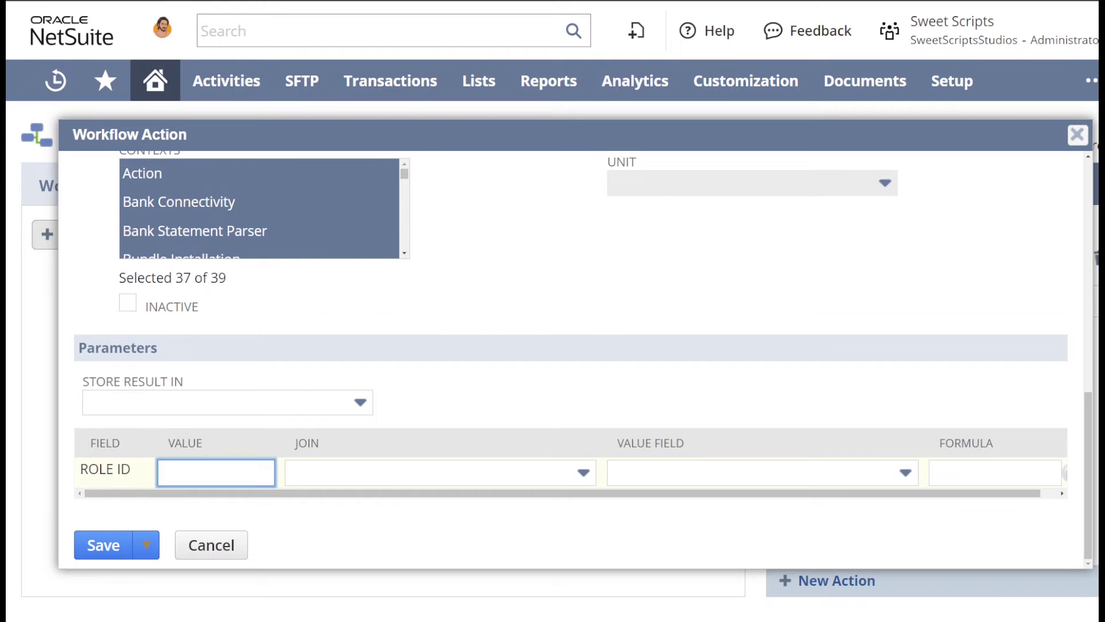
pyautogui.click(682, 468)
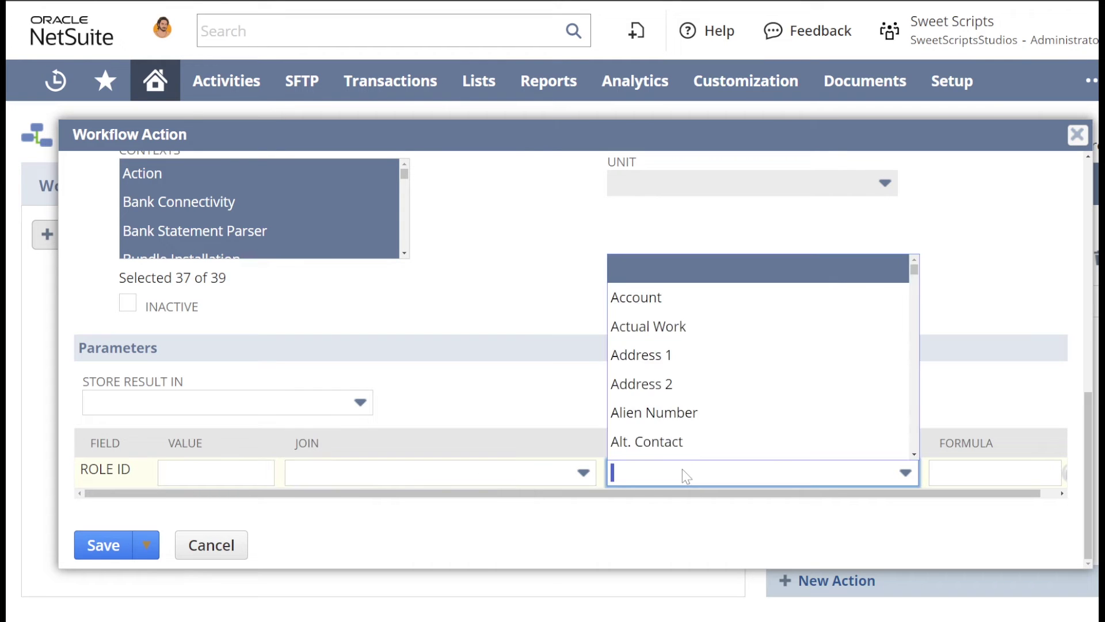
pyautogui.write('User')
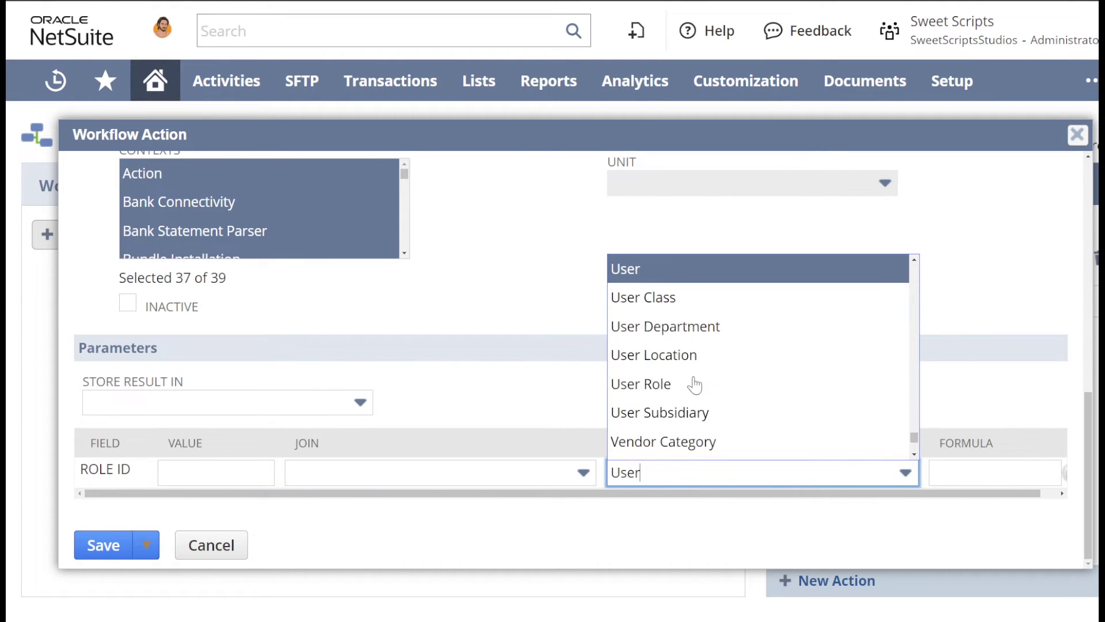
pyautogui.click(673, 388)
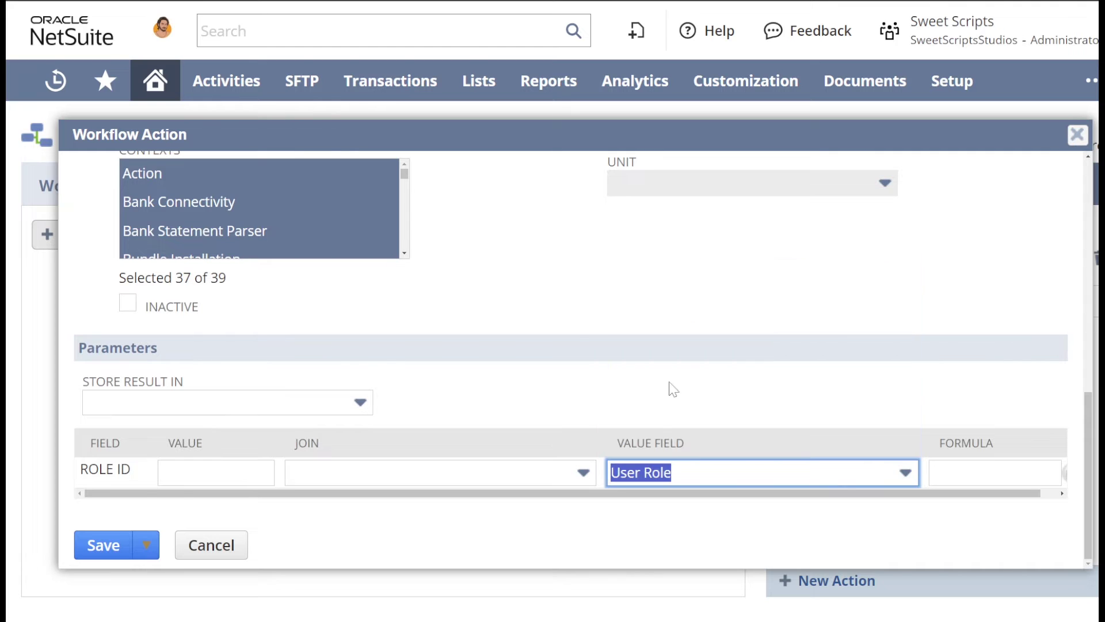
pyautogui.click(647, 317)
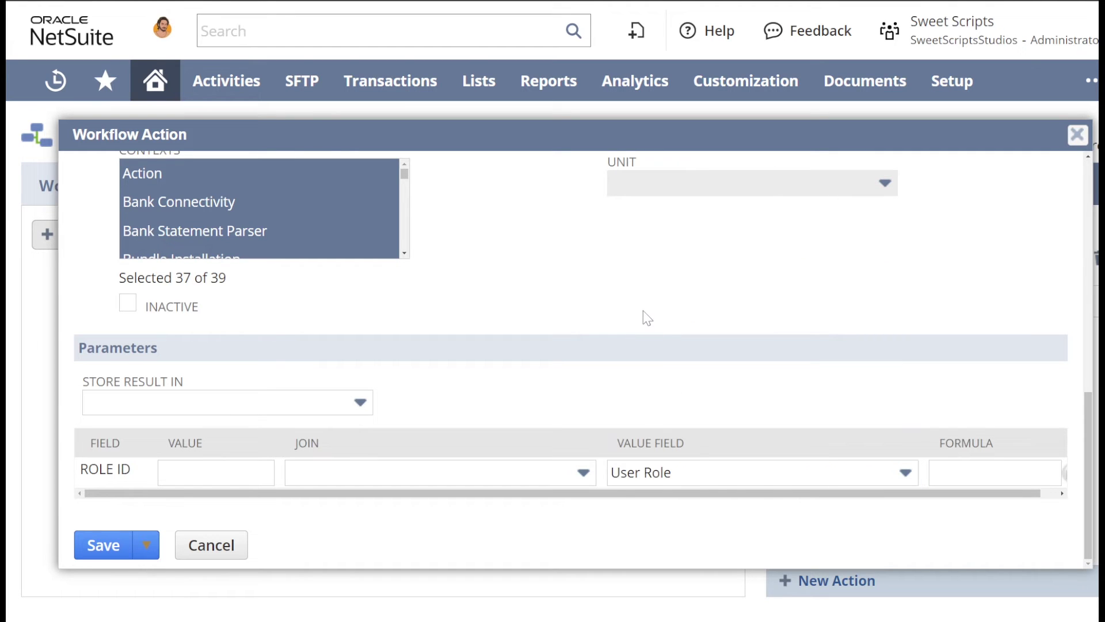
# Look through the result storage fields for a suitable target again and close the custom action without saving.
pyautogui.click(302, 410)
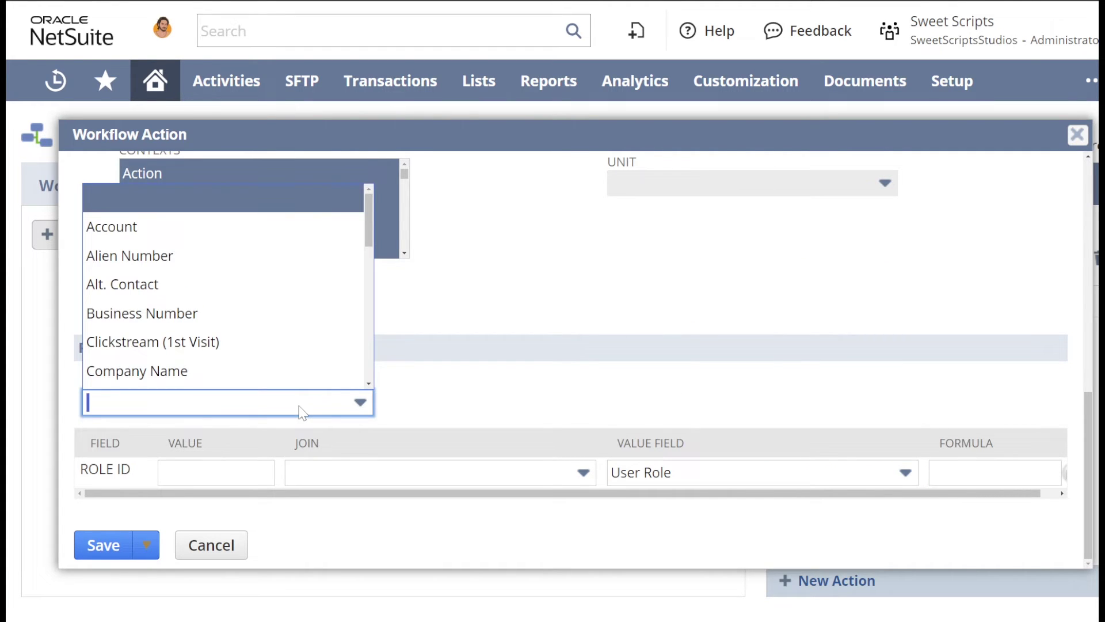
pyautogui.scroll(-3, 282, 353)
pyautogui.scroll(3, 299, 387)
pyautogui.click(595, 340)
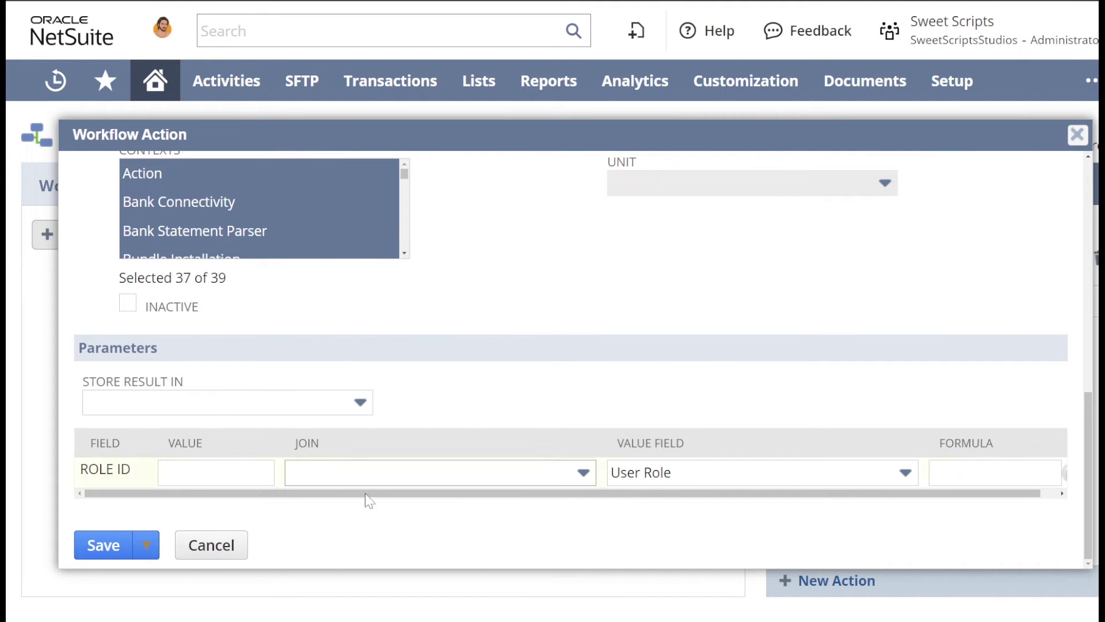
pyautogui.click(1077, 135)
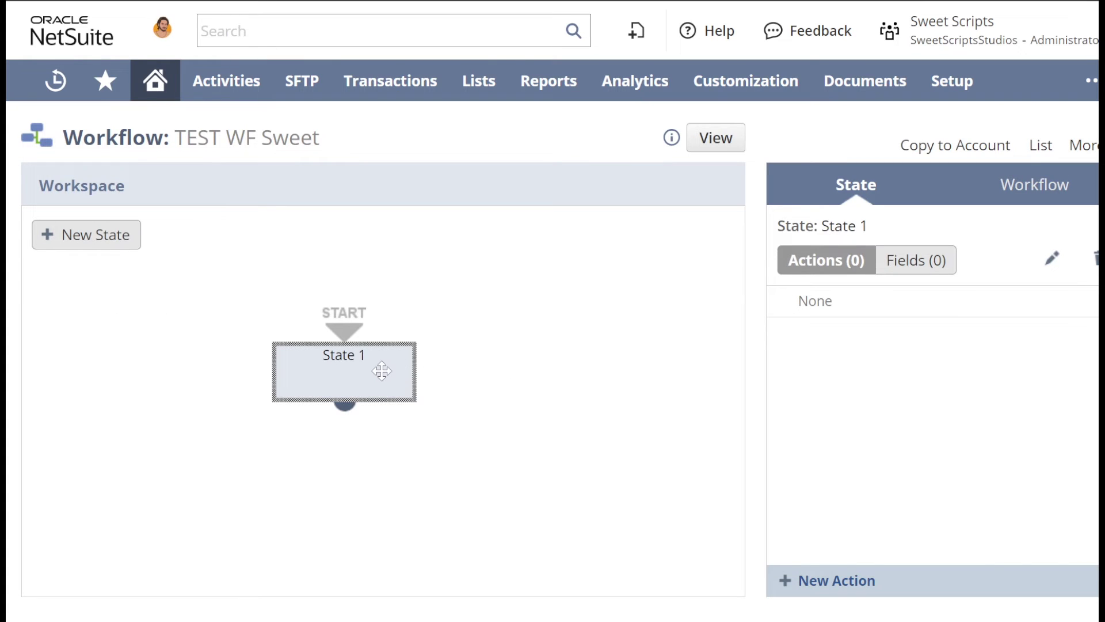
# Add a Free-Form Text state field labelled Store Result from WAS to State 1 and save it.
pyautogui.click(905, 266)
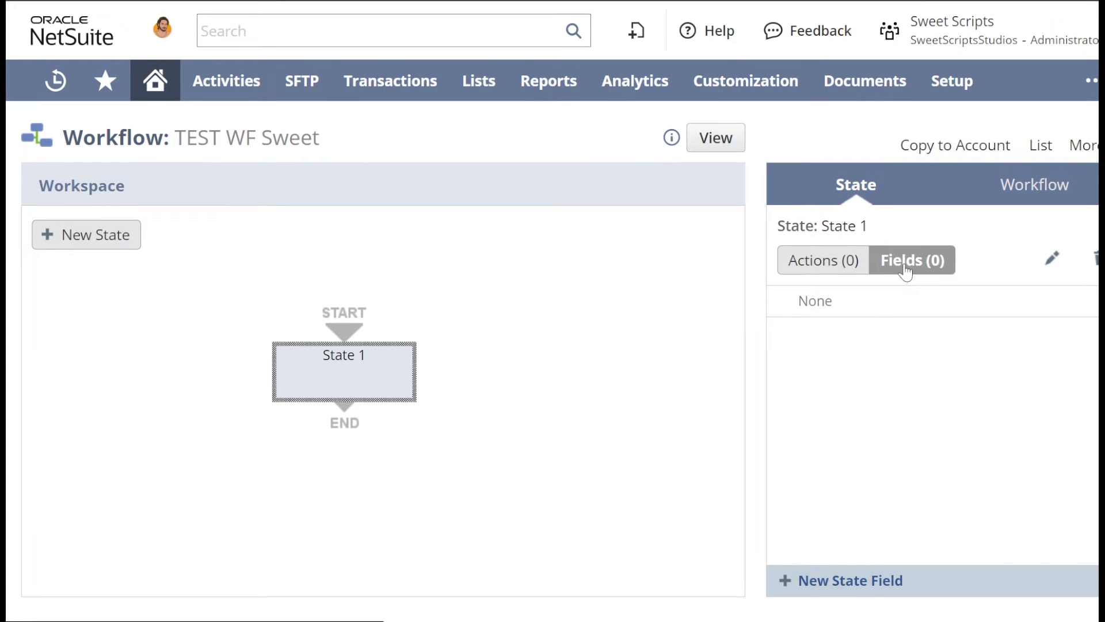
pyautogui.click(851, 582)
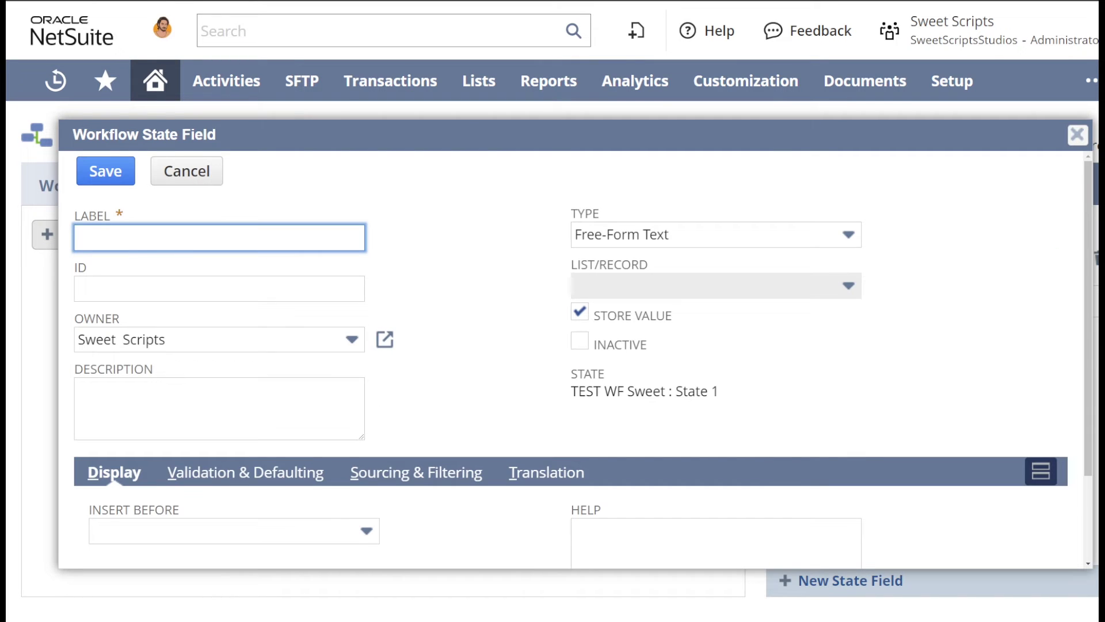
pyautogui.write('Store Res')
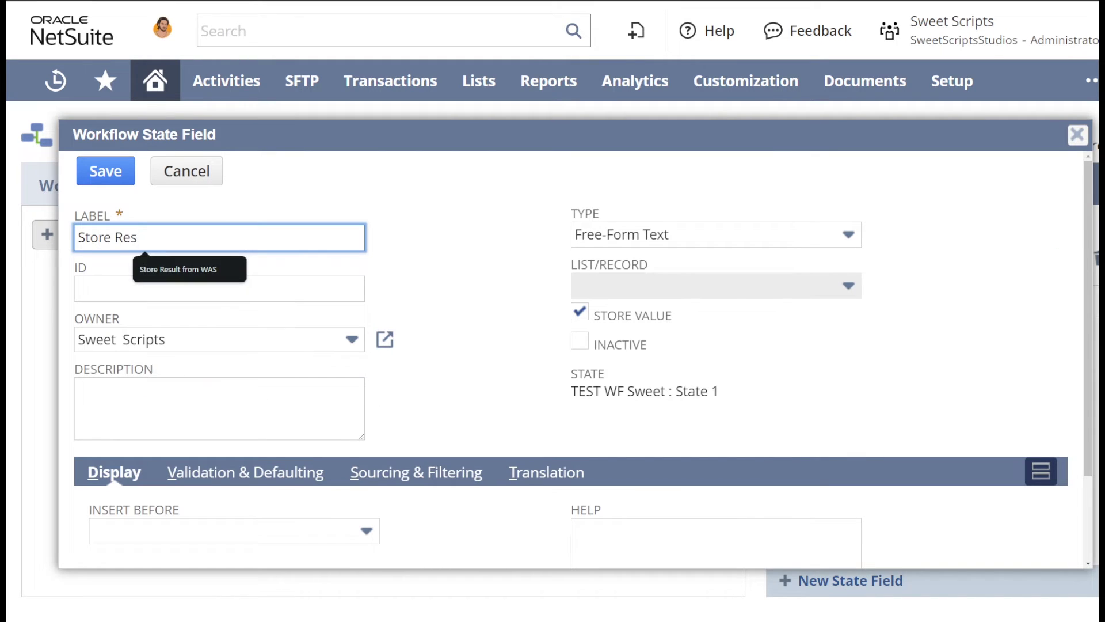
pyautogui.click(247, 274)
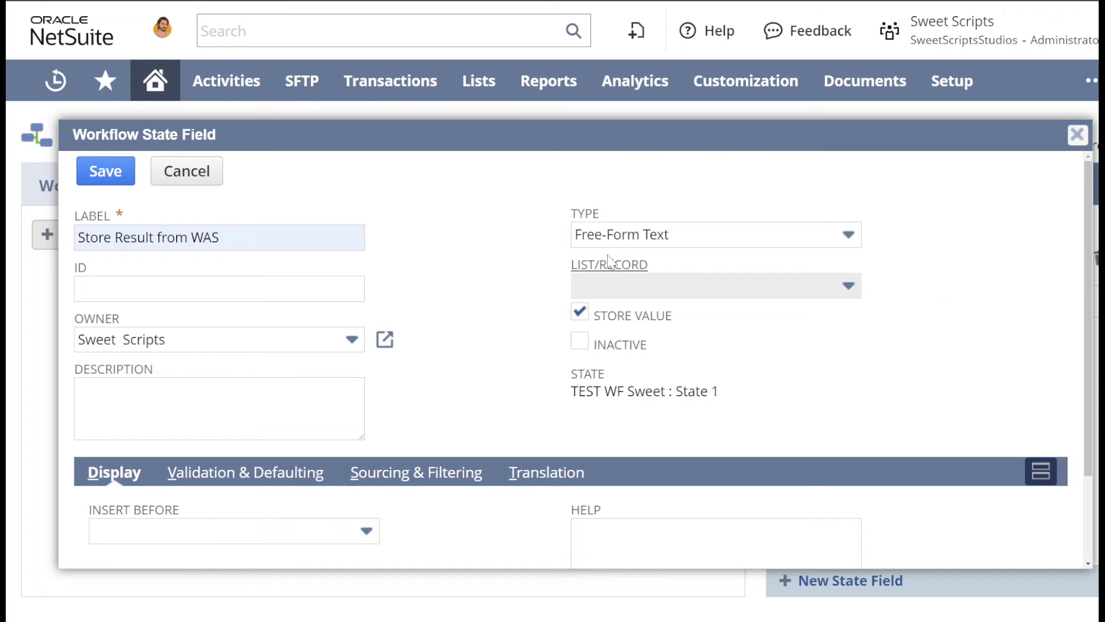
pyautogui.click(115, 178)
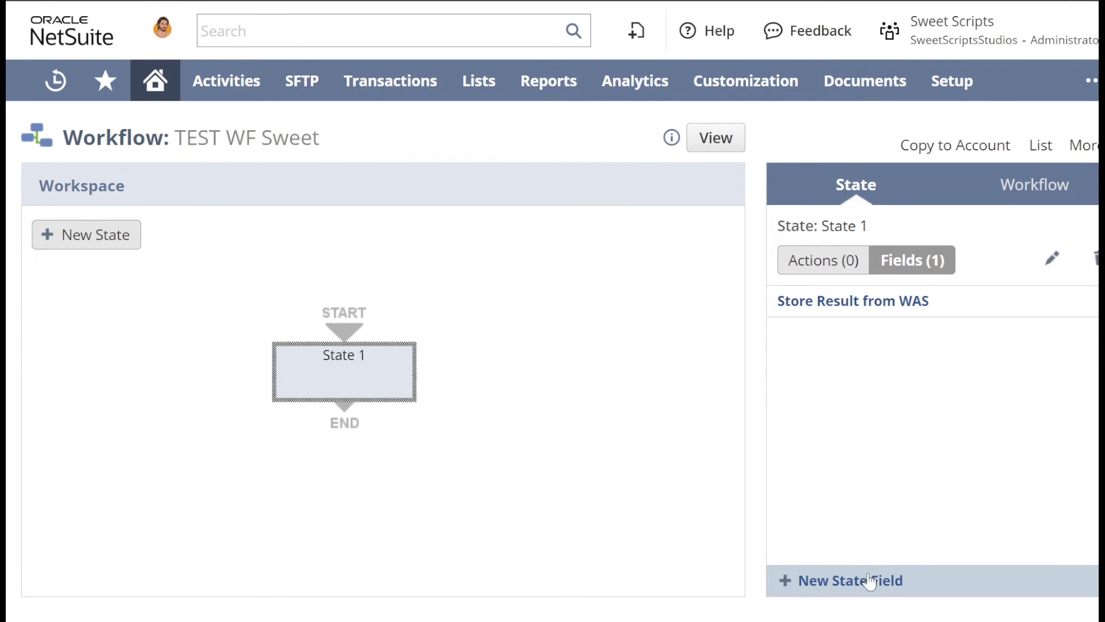
# Add a TEST SSS WAS TEST custom action to State 1 and store its result in Store Result from WAS (State).
pyautogui.click(808, 271)
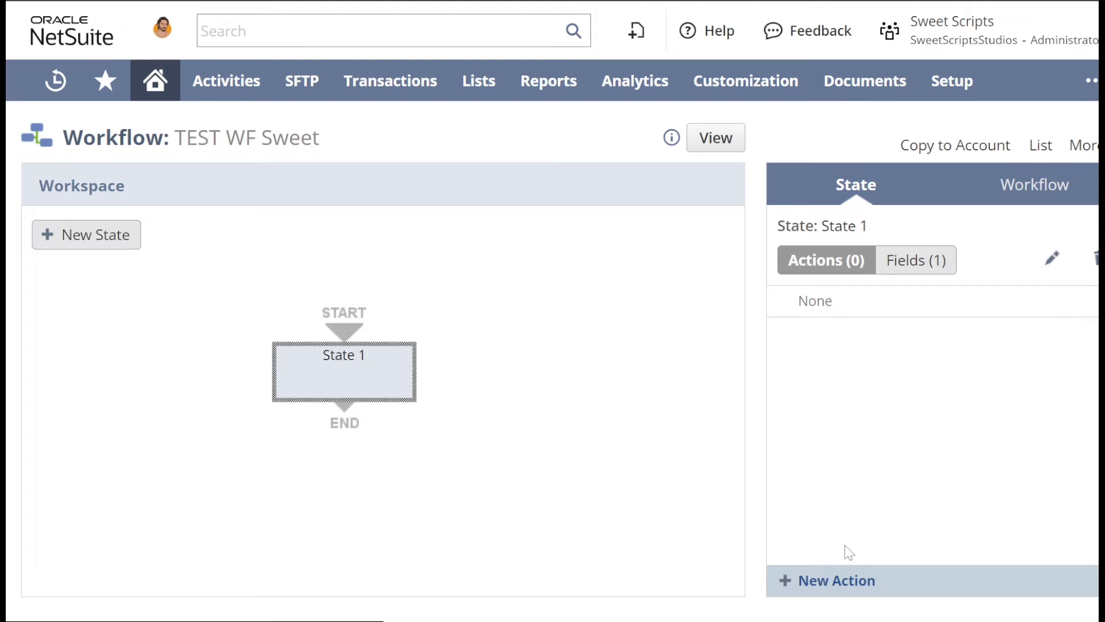
pyautogui.click(840, 583)
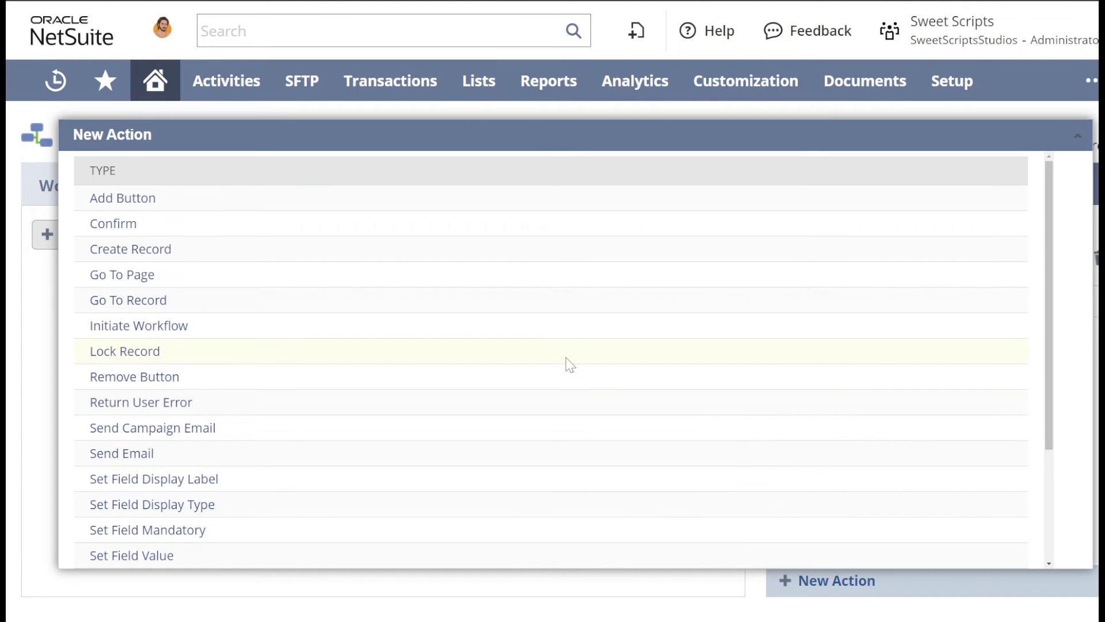
pyautogui.scroll(-1, 482, 365)
pyautogui.scroll(-3, 482, 364)
pyautogui.click(224, 481)
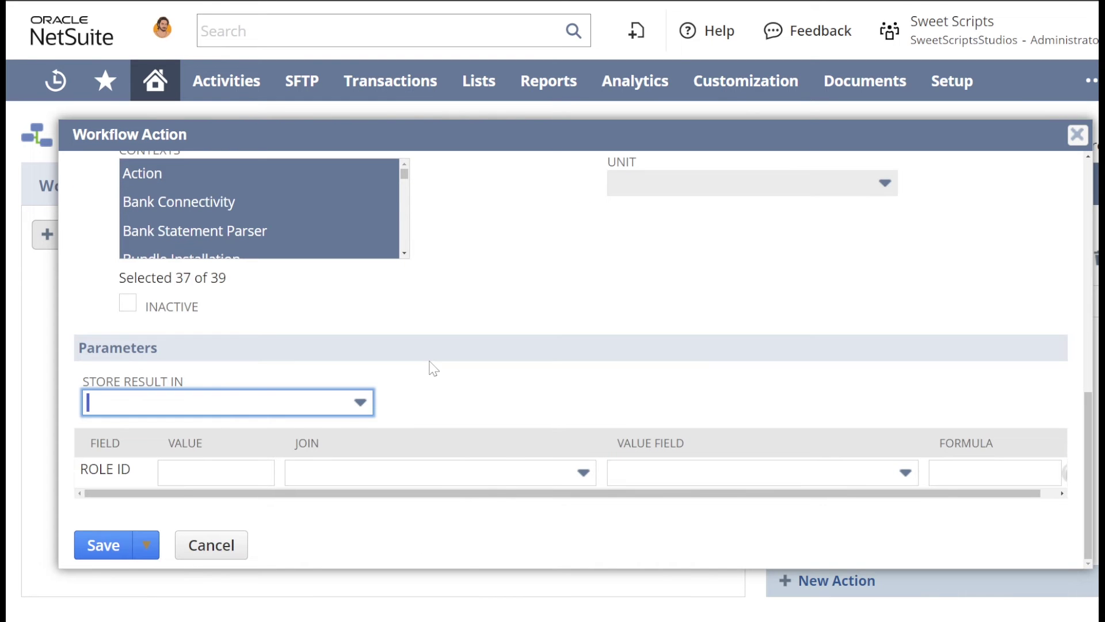
pyautogui.click(347, 407)
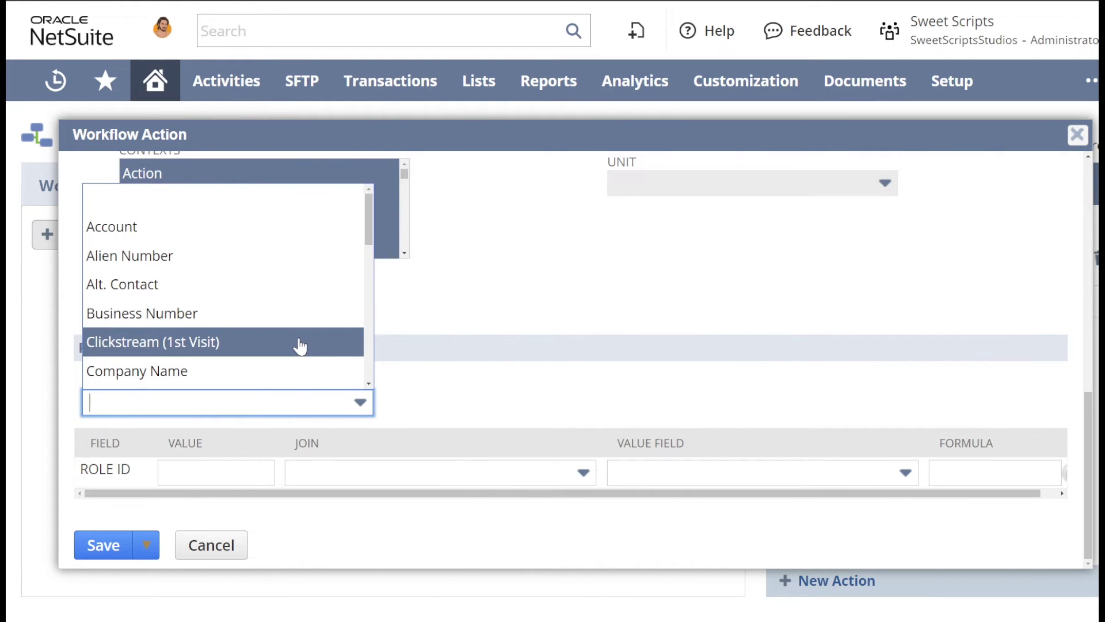
pyautogui.write('st')
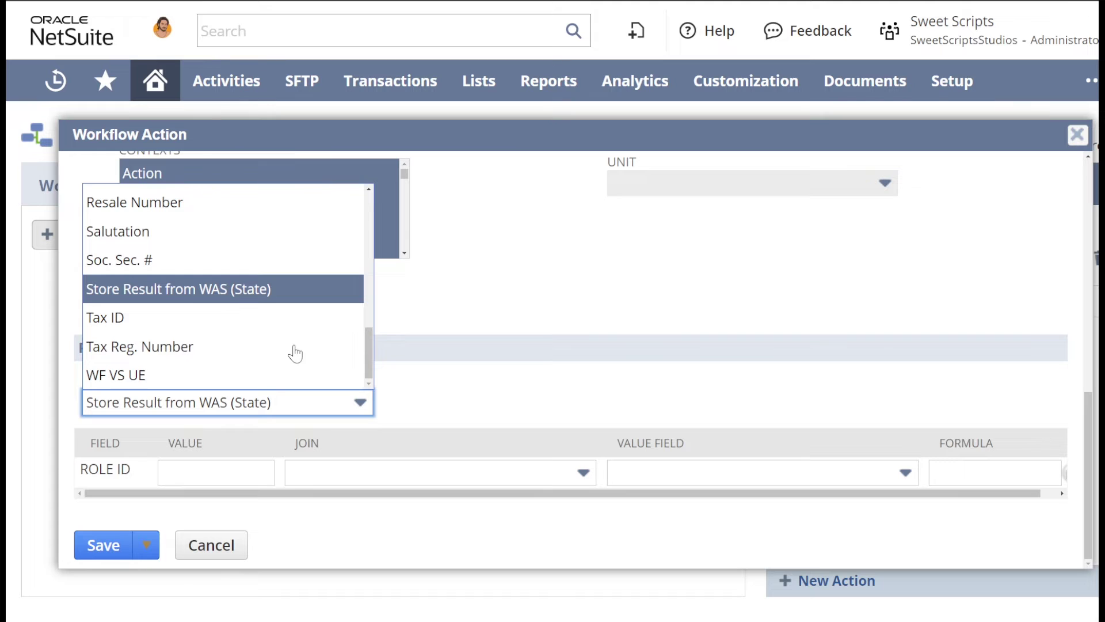
pyautogui.click(259, 289)
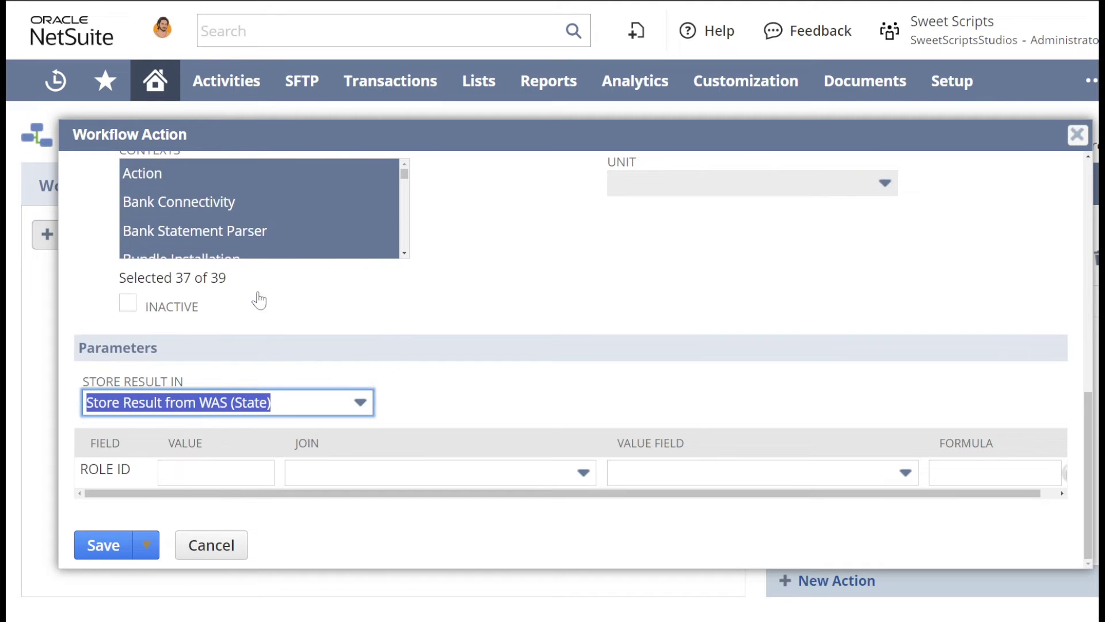
pyautogui.click(443, 382)
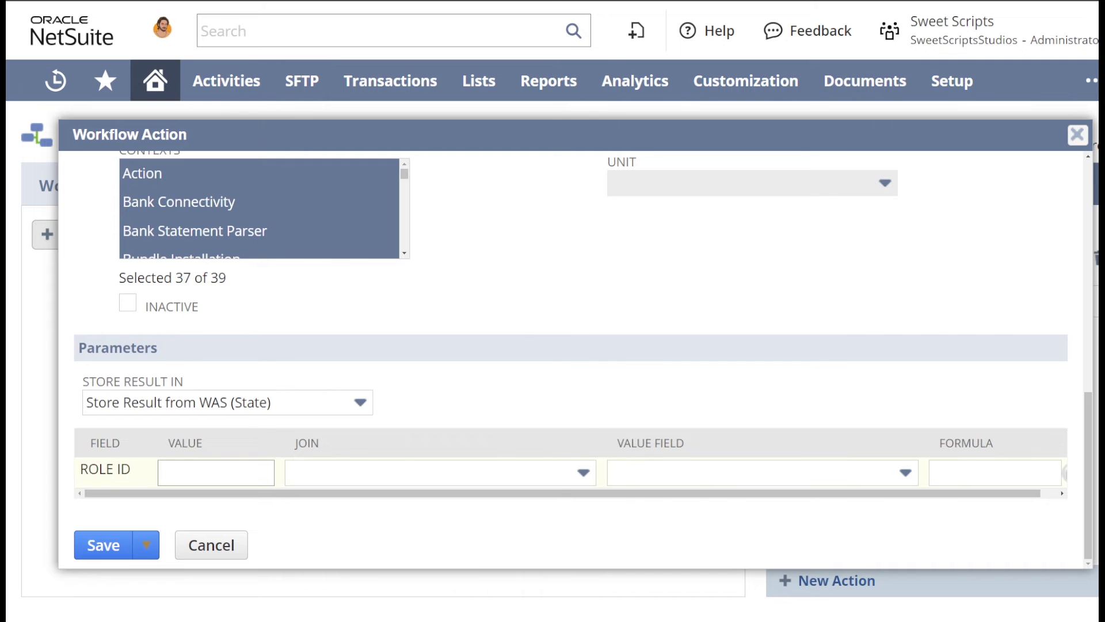
# Set the value field of the ROLE ID parameter to User Role for the new custom action.
pyautogui.click(740, 475)
pyautogui.write('User')
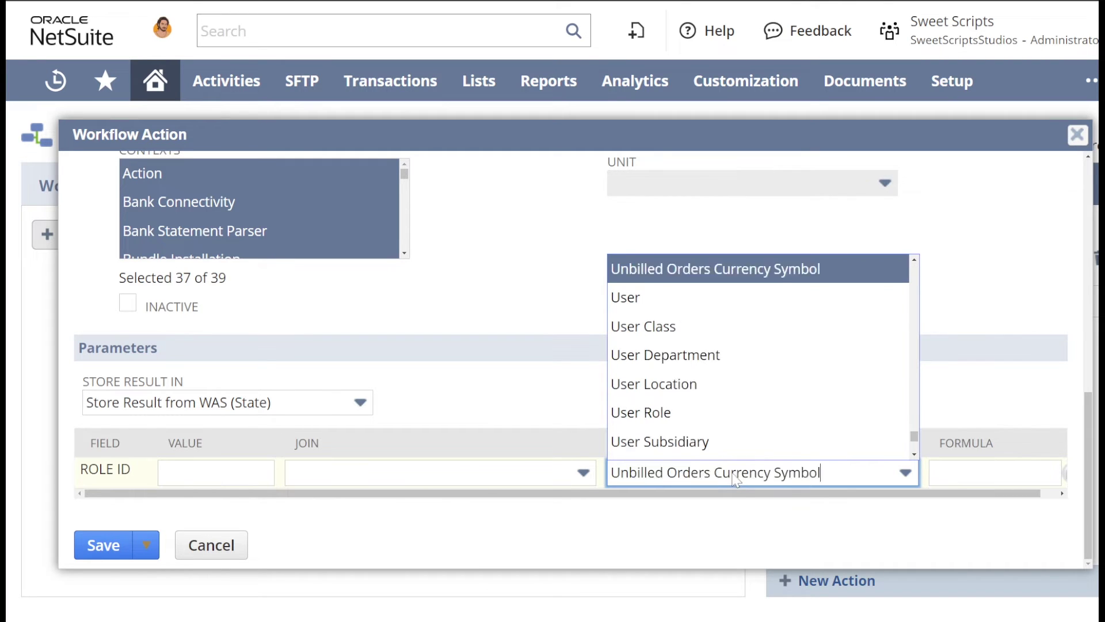
pyautogui.click(691, 392)
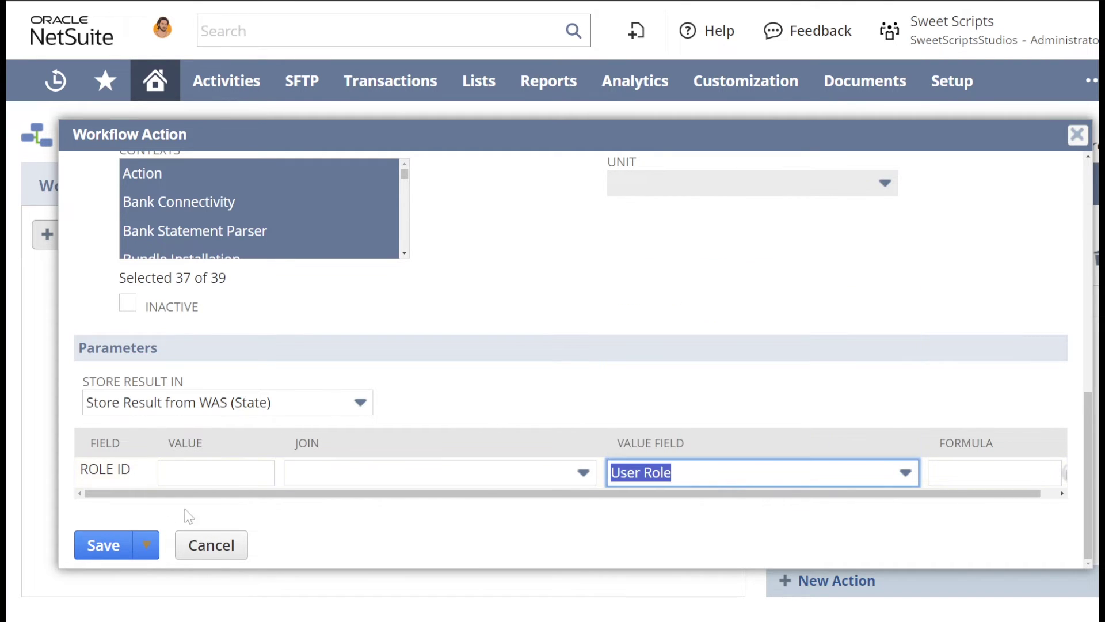
pyautogui.click(592, 350)
# Set the custom action to trigger on After Record Submit, save it, and leave workflow editing for view mode.
pyautogui.scroll(5, 581, 345)
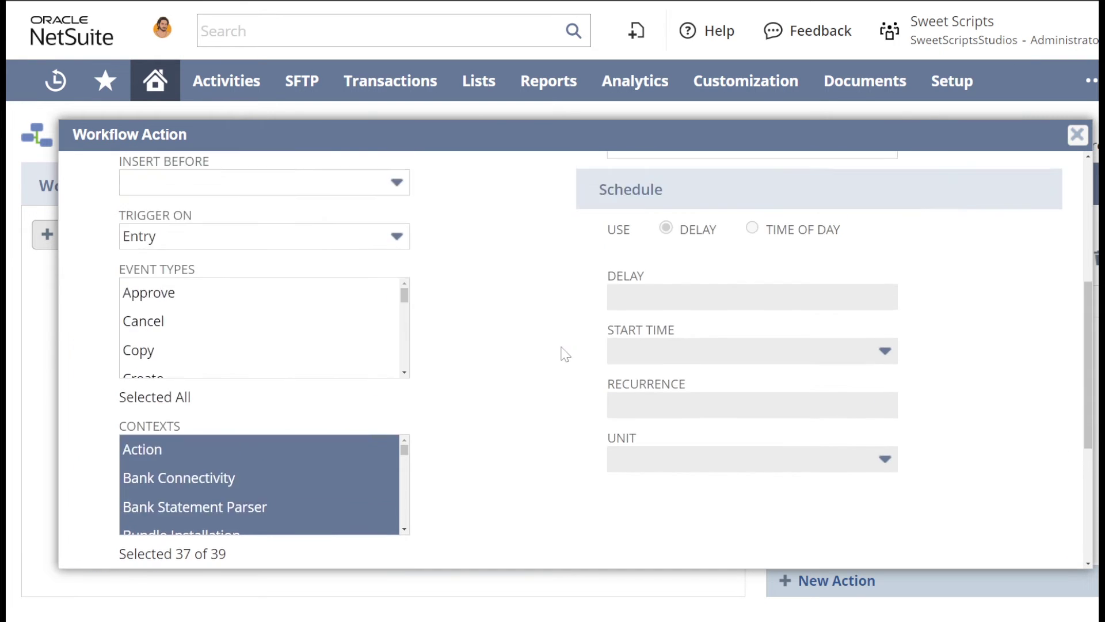
pyautogui.scroll(5, 565, 363)
pyautogui.scroll(-2, 563, 361)
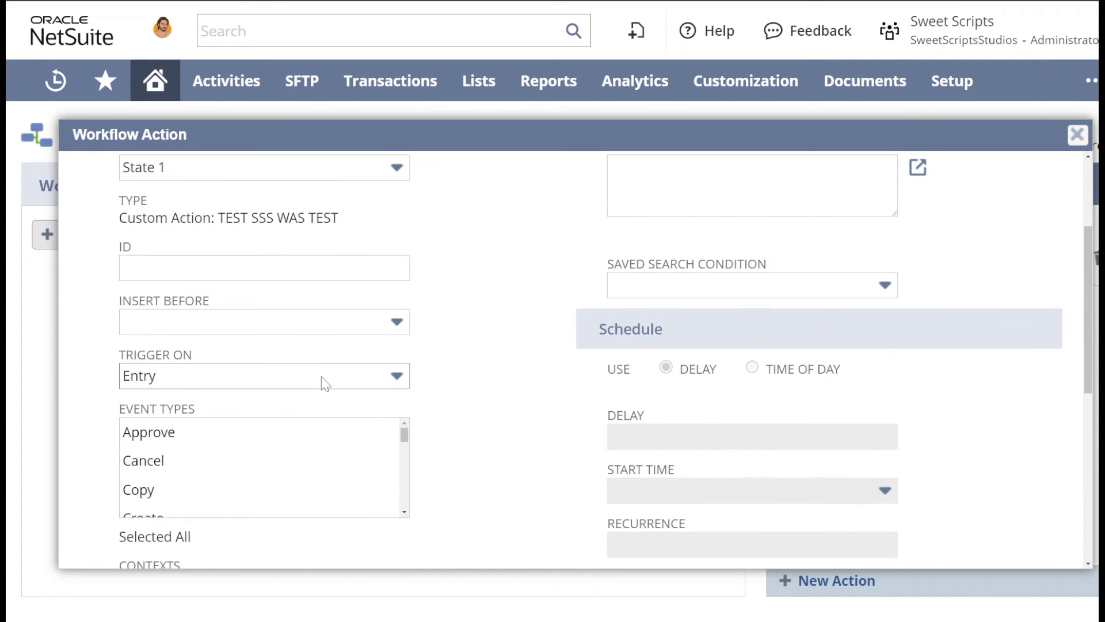
pyautogui.click(324, 382)
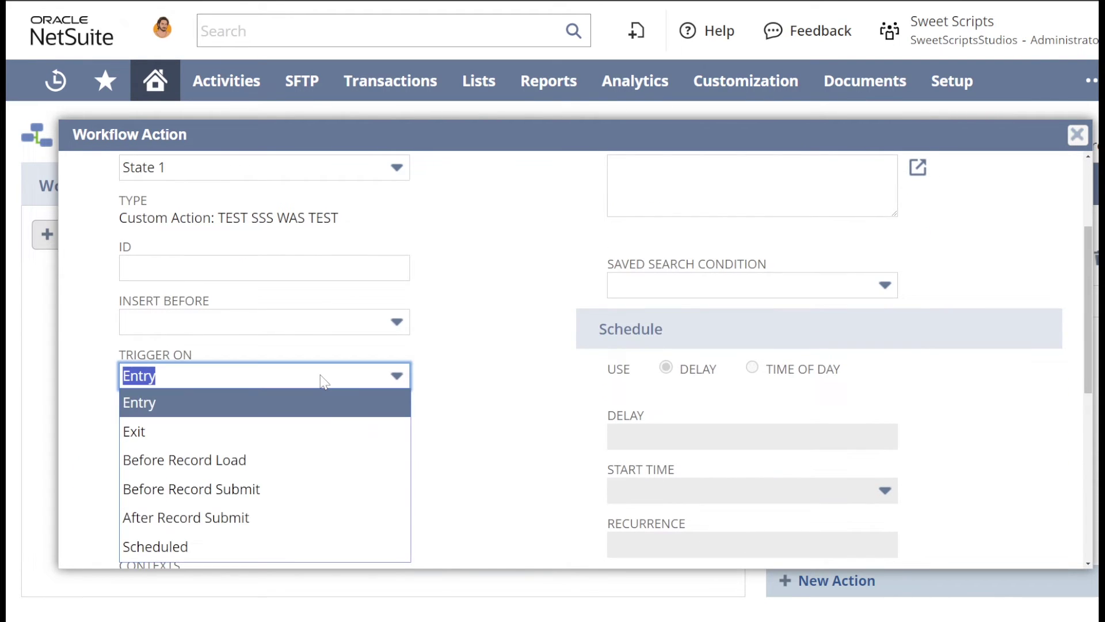
pyautogui.click(230, 519)
pyautogui.scroll(3, 529, 418)
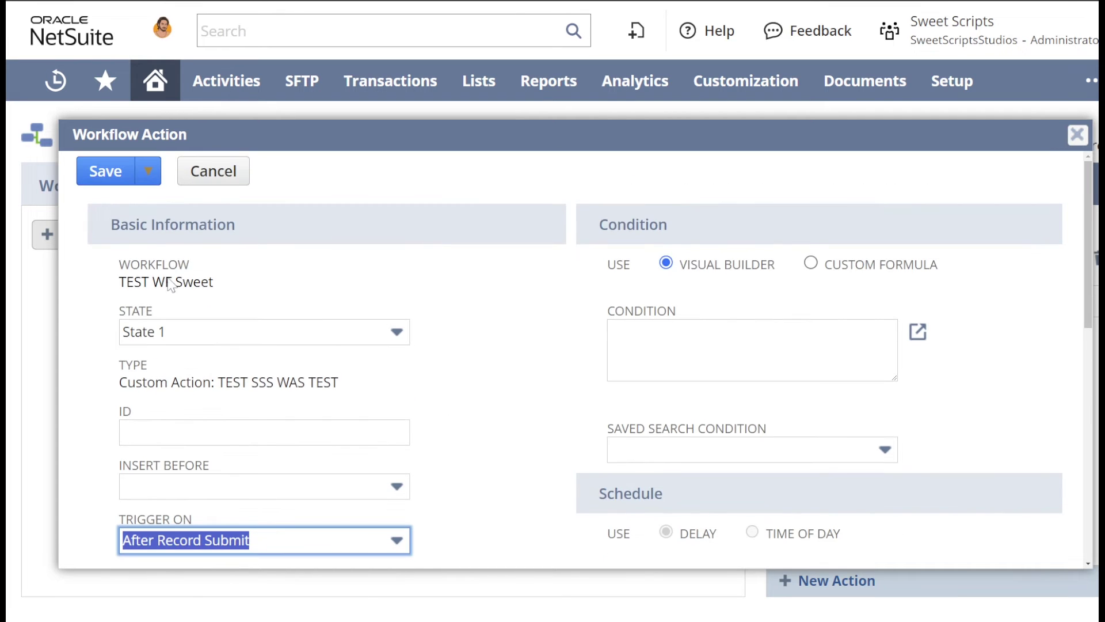
pyautogui.click(112, 176)
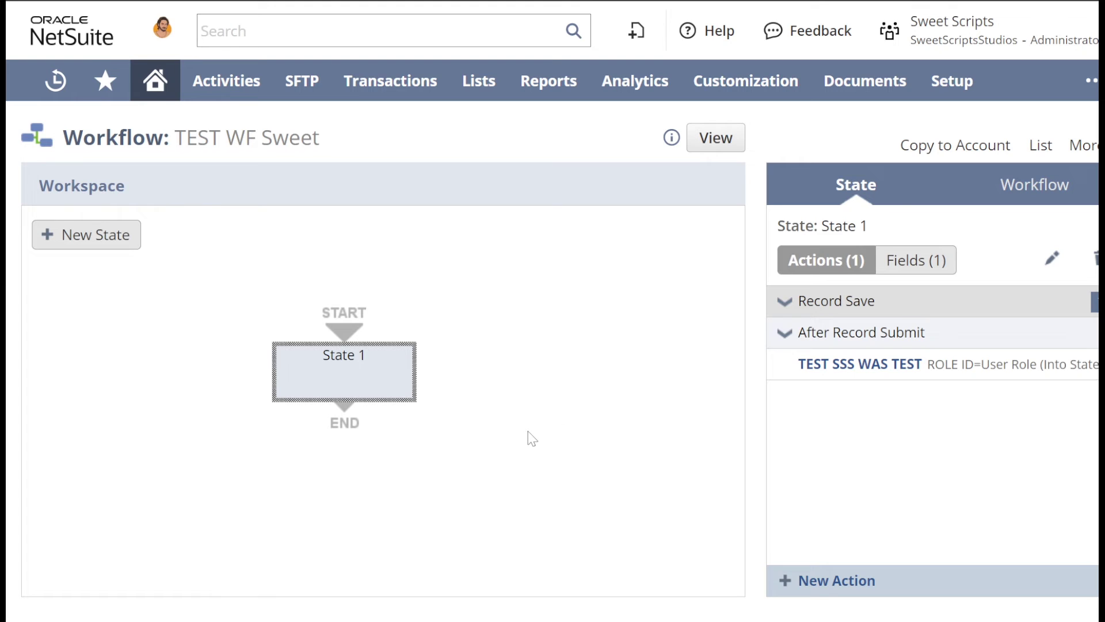
pyautogui.click(505, 360)
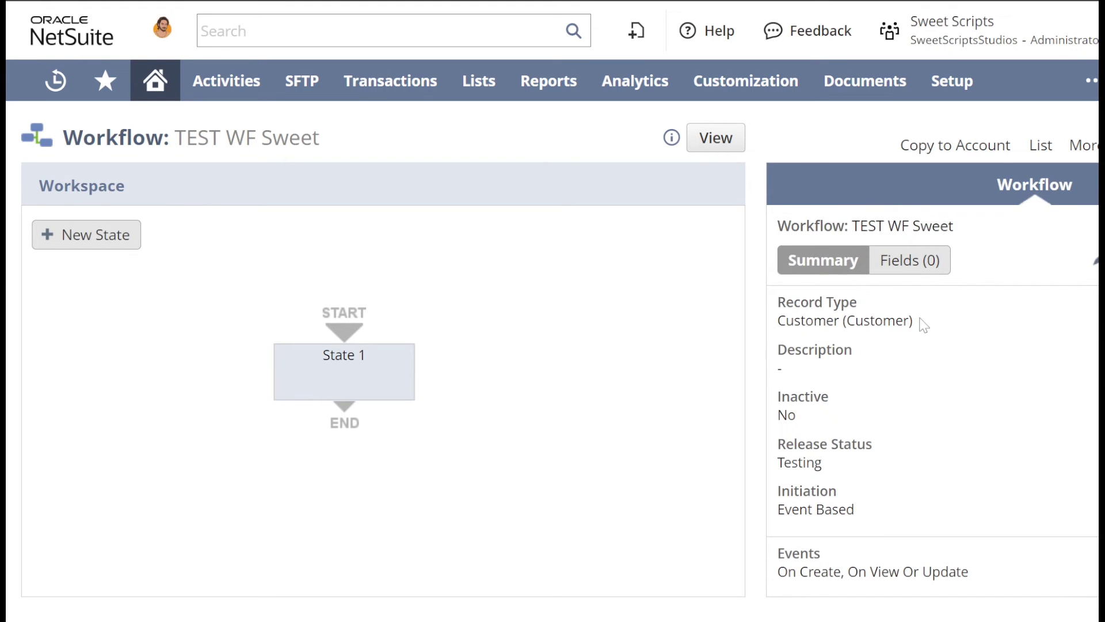
pyautogui.click(716, 142)
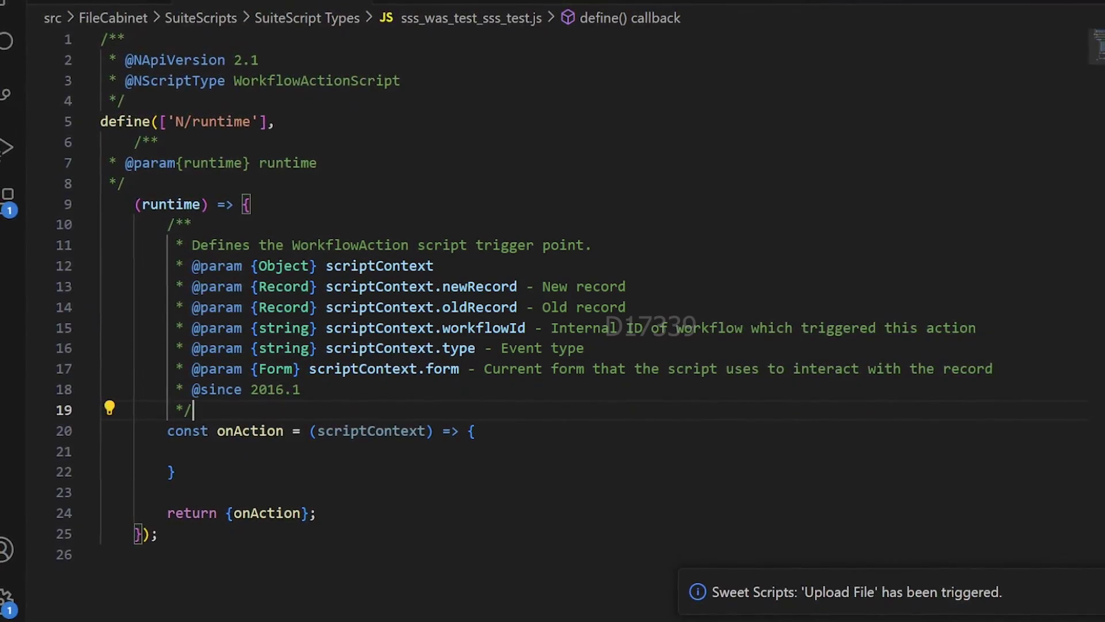
# Switch to Visual Studio Code and insert several blank lines in the onAction function body of sss_was_test_sss_test.js.
pyautogui.click(204, 451)
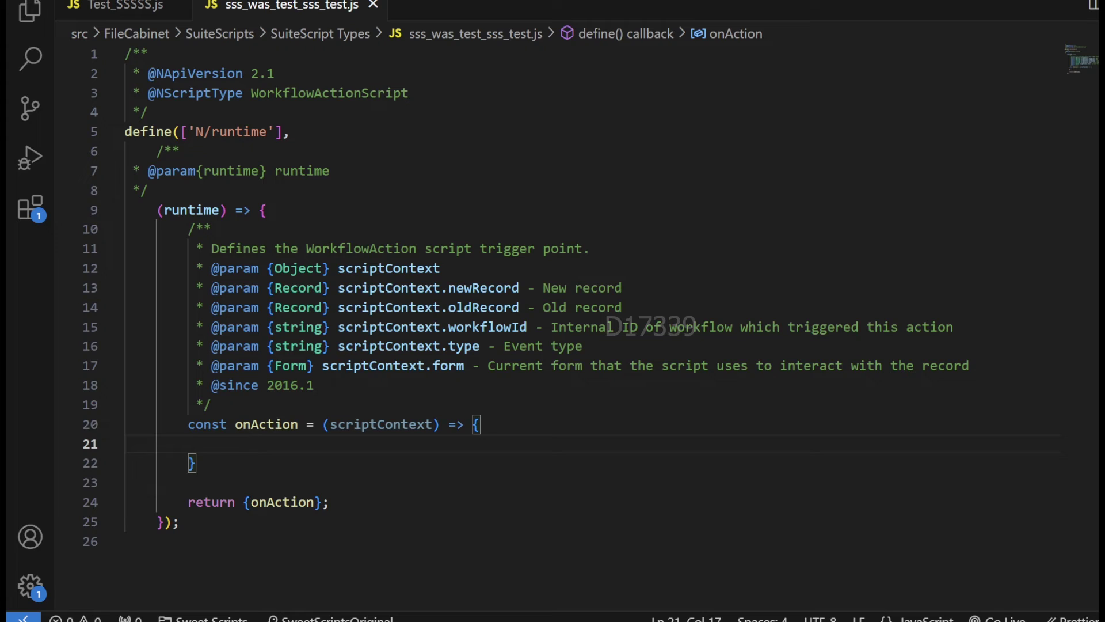
pyautogui.doubleClick(275, 424)
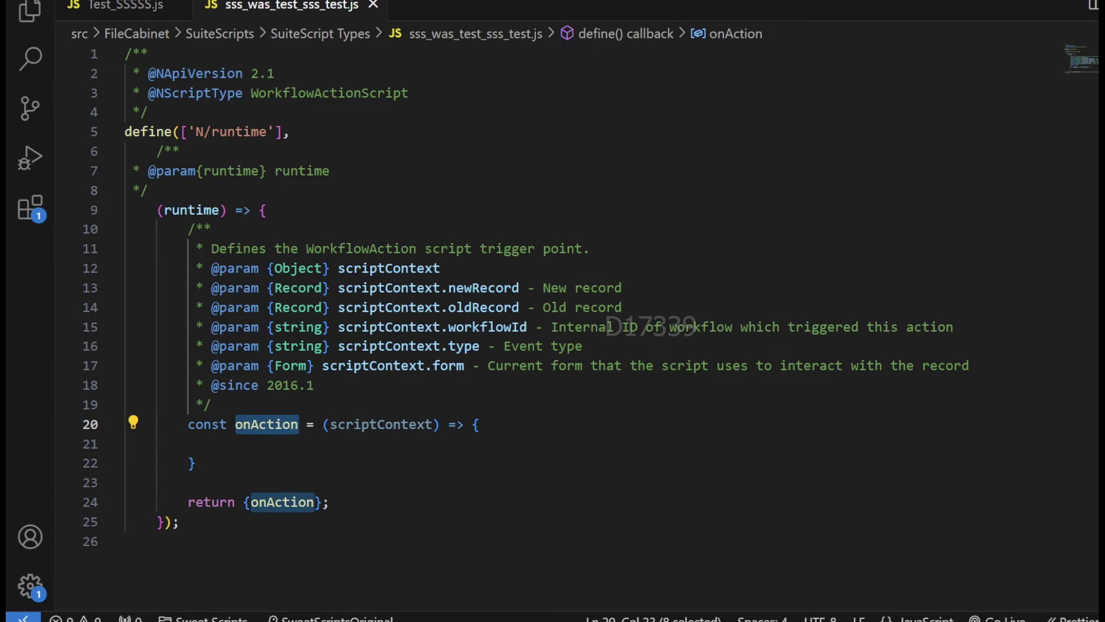
pyautogui.press('Down')
pyautogui.press('Return')
pyautogui.press('Return')
pyautogui.press('Return')
pyautogui.press('Return')
pyautogui.press('Return')
pyautogui.press('Return')
pyautogui.press('Return')
pyautogui.press('Return')
pyautogui.scroll(3, 553, 323)
pyautogui.click(173, 465)
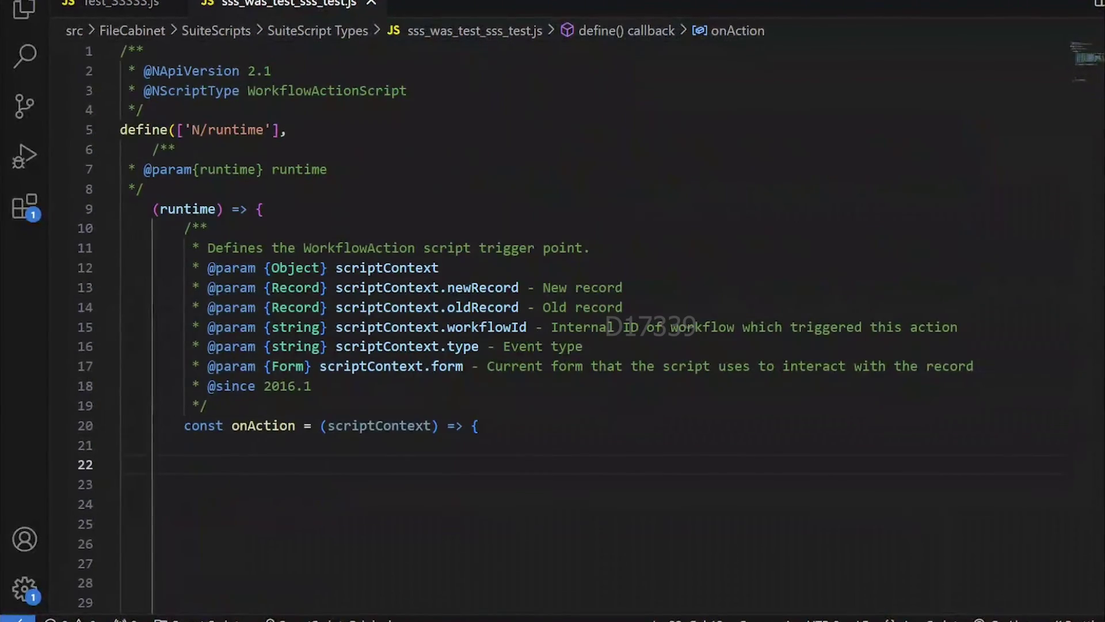
# Declare param1 inside onAction as runtime.getCurrentScript().getParameter with the name 'custscript3'.
pyautogui.moveTo(188, 129); pyautogui.dragTo(262, 130)
pyautogui.scroll(-1, 553, 322)
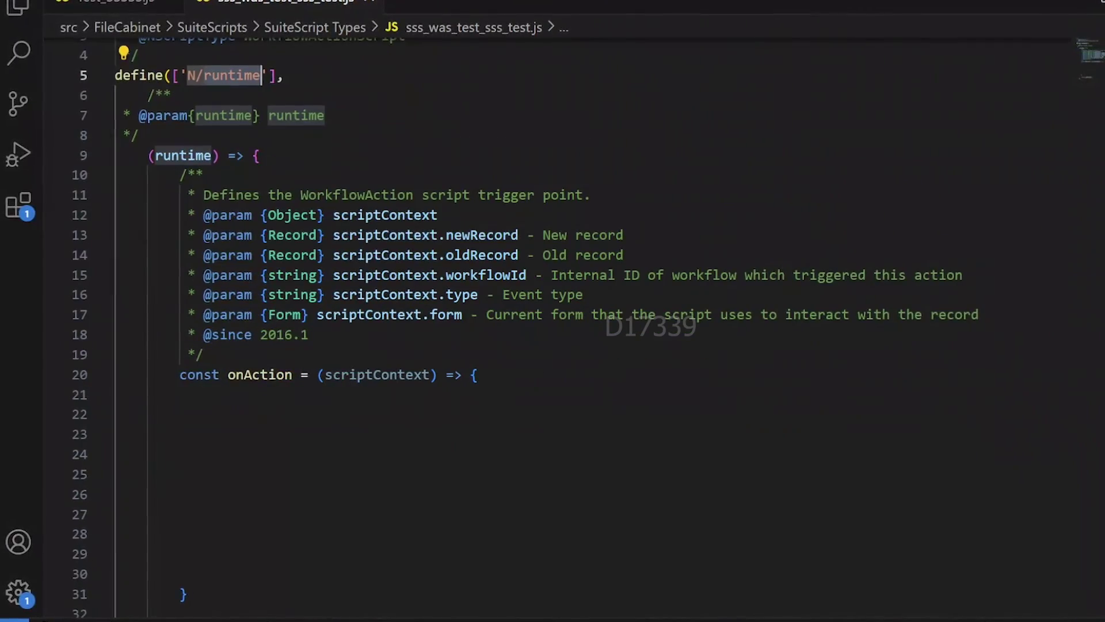
pyautogui.click(212, 414)
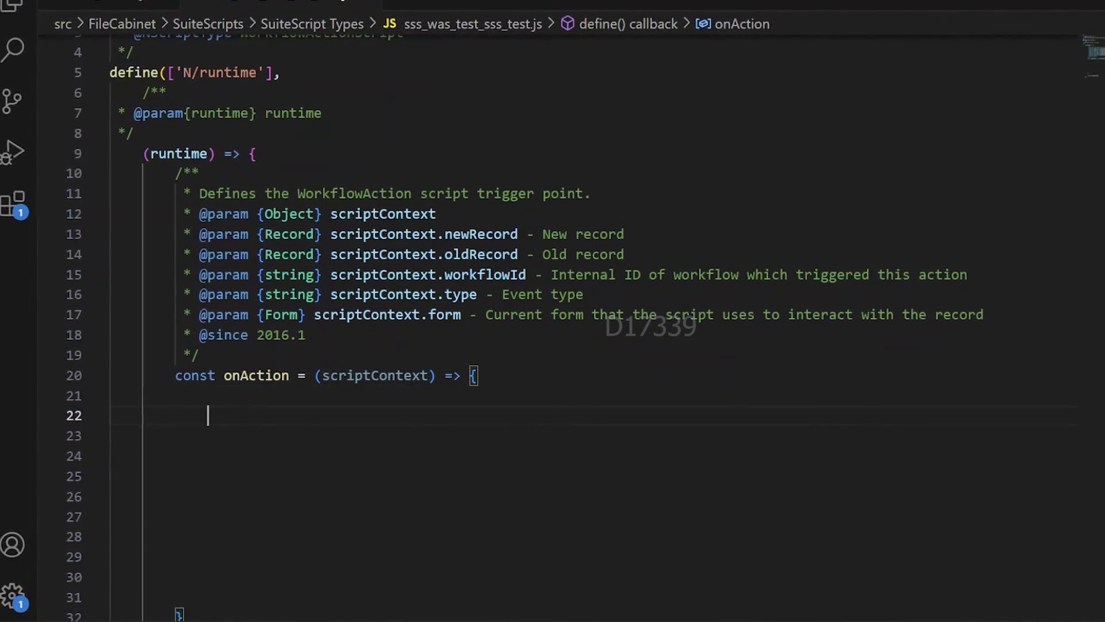
pyautogui.press('BackSpace')
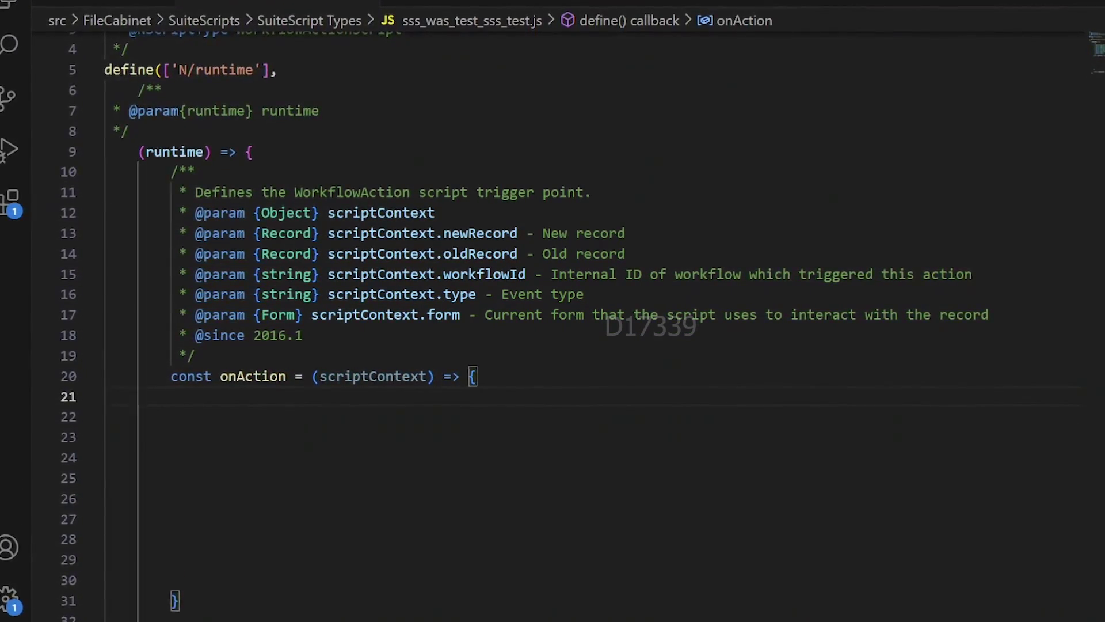
pyautogui.write("var param1 = runtime.getCurrentScript().getParameter({     name: 'custscript3' }) ;")
# Copy the ROLE ID parameter's ID, custscript3, from the NetSuite script record and paste it as the getParameter name in Visual Studio Code.
pyautogui.doubleClick(338, 438)
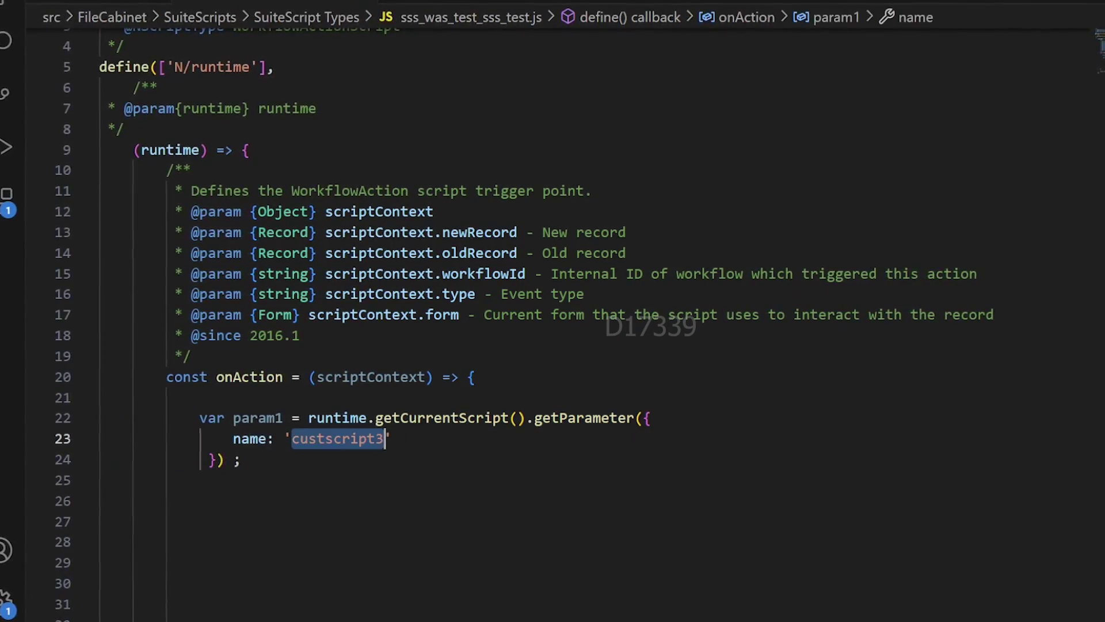
pyautogui.scroll(-3, 553, 311)
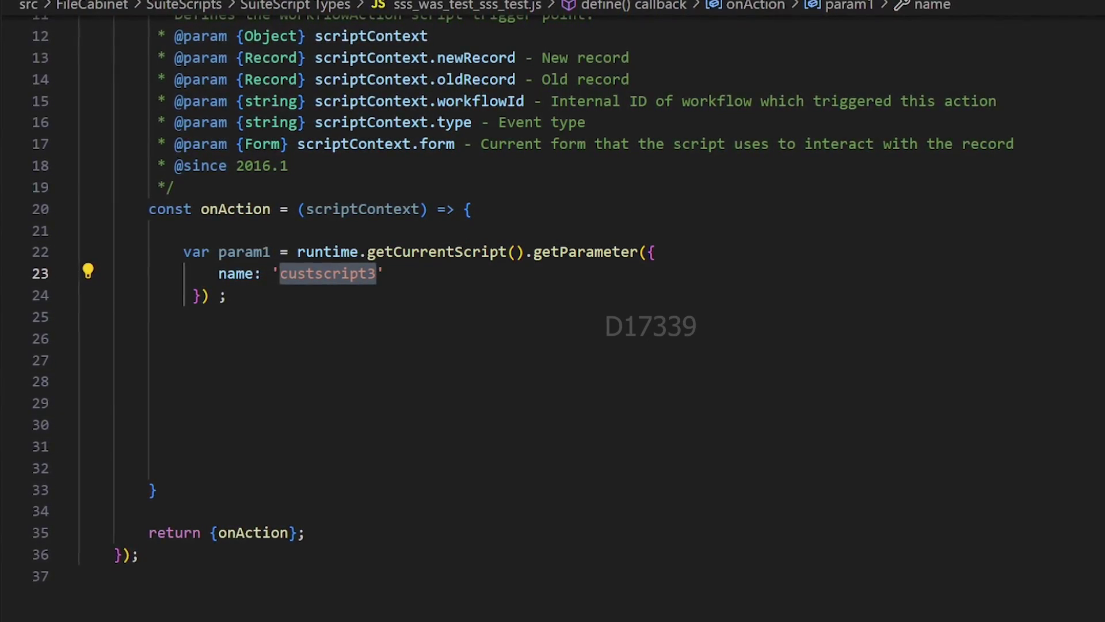
pyautogui.click(227, 295)
pyautogui.doubleClick(327, 273)
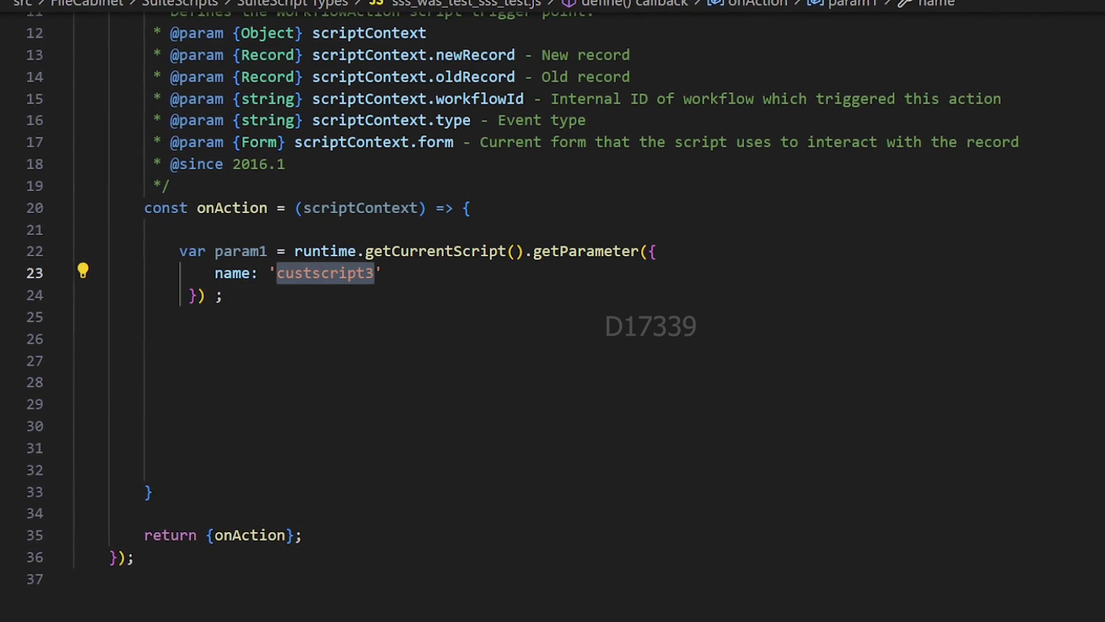
pyautogui.hotkey('alt', 'Tab')
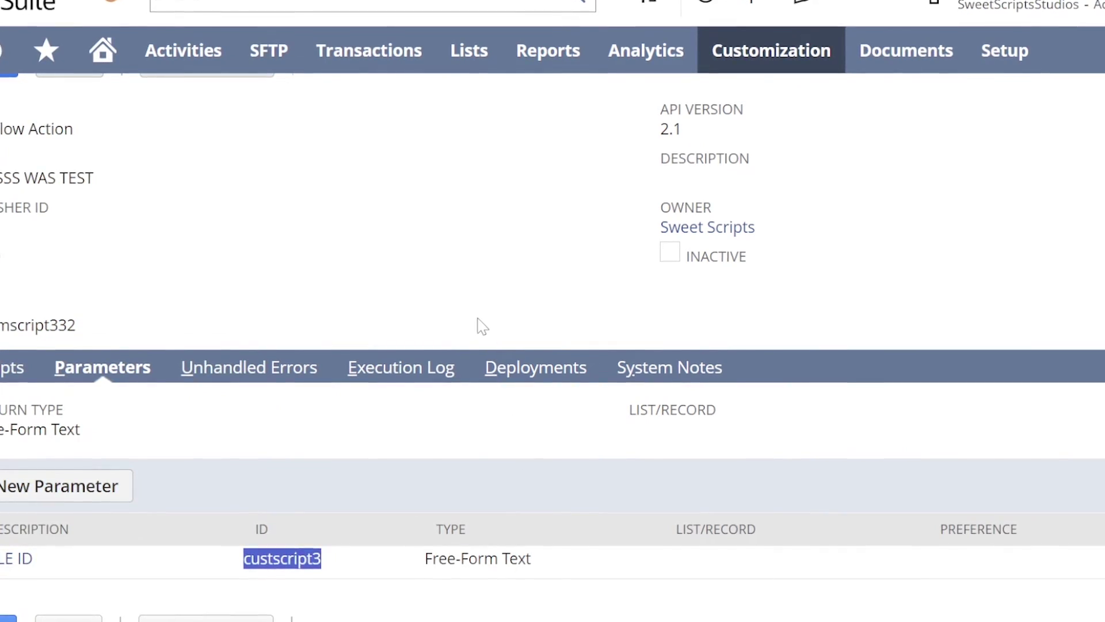
pyautogui.scroll(2, 480, 326)
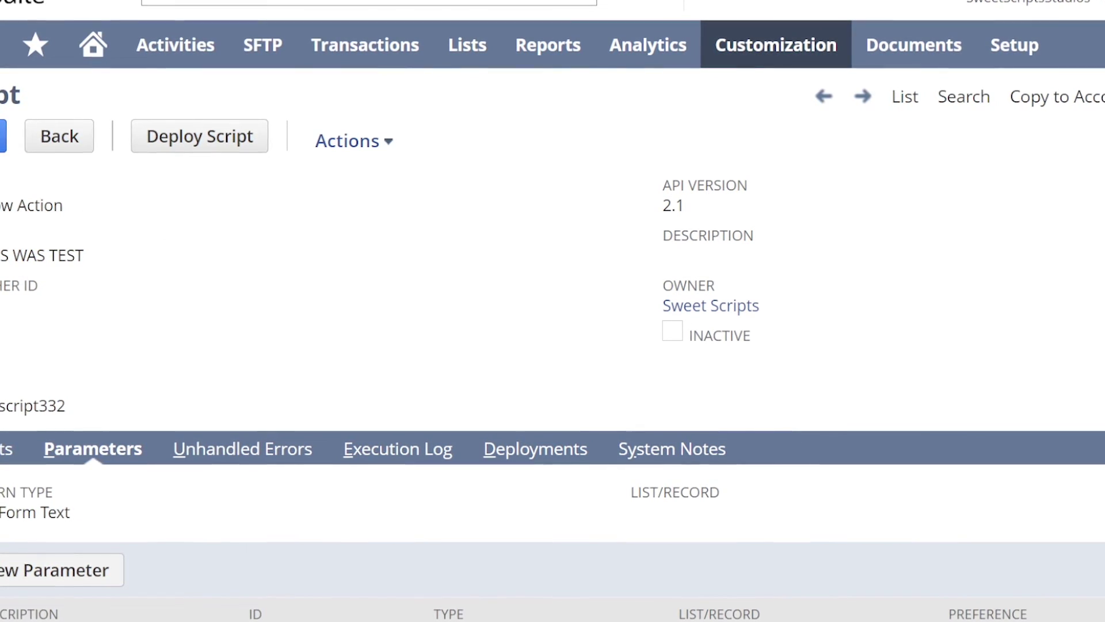
pyautogui.scroll(-2, 180, 382)
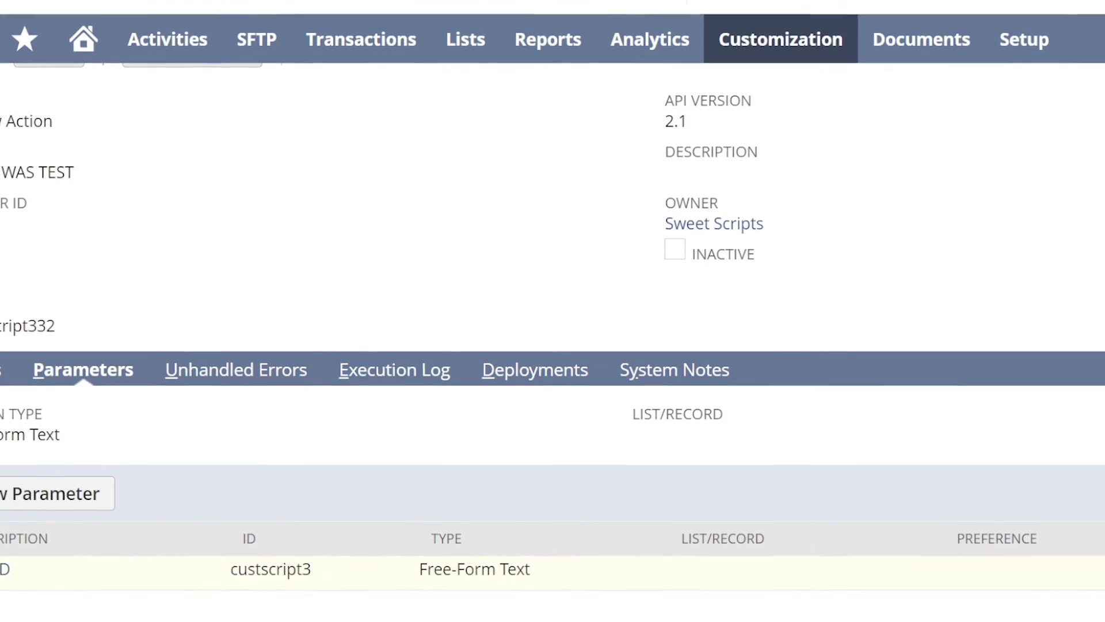
pyautogui.doubleClick(270, 568)
pyautogui.hotkey('ctrl', 'c')
pyautogui.hotkey('alt', 'Tab')
pyautogui.hotkey('ctrl', 'v')
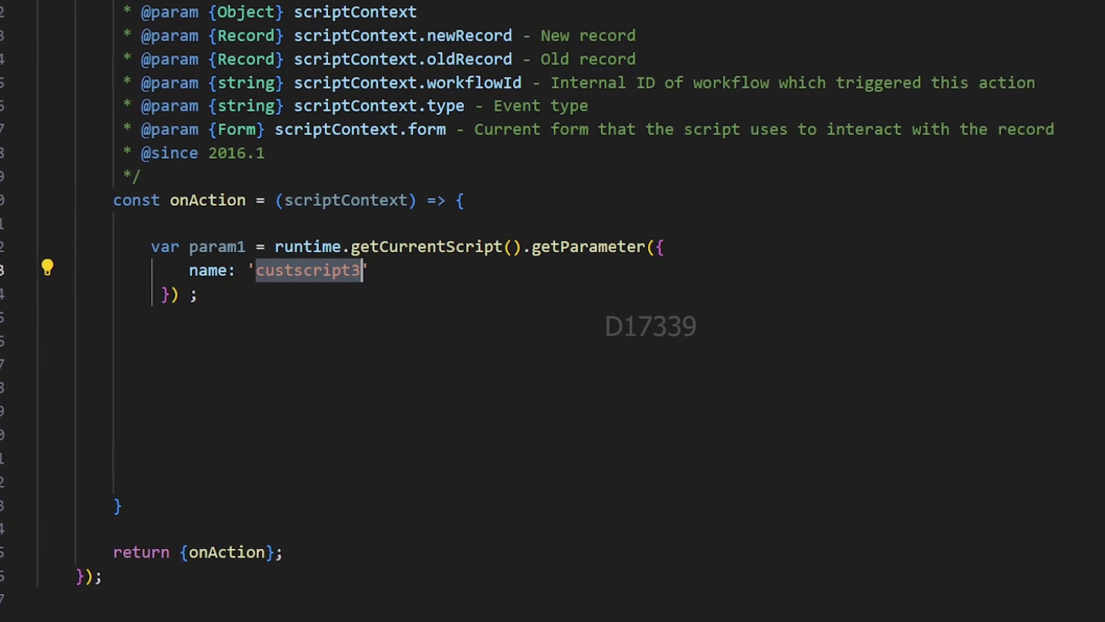
# Add a log.debug call below the parameter declaration with title 'Param 1' and param1 as its details.
pyautogui.click(199, 295)
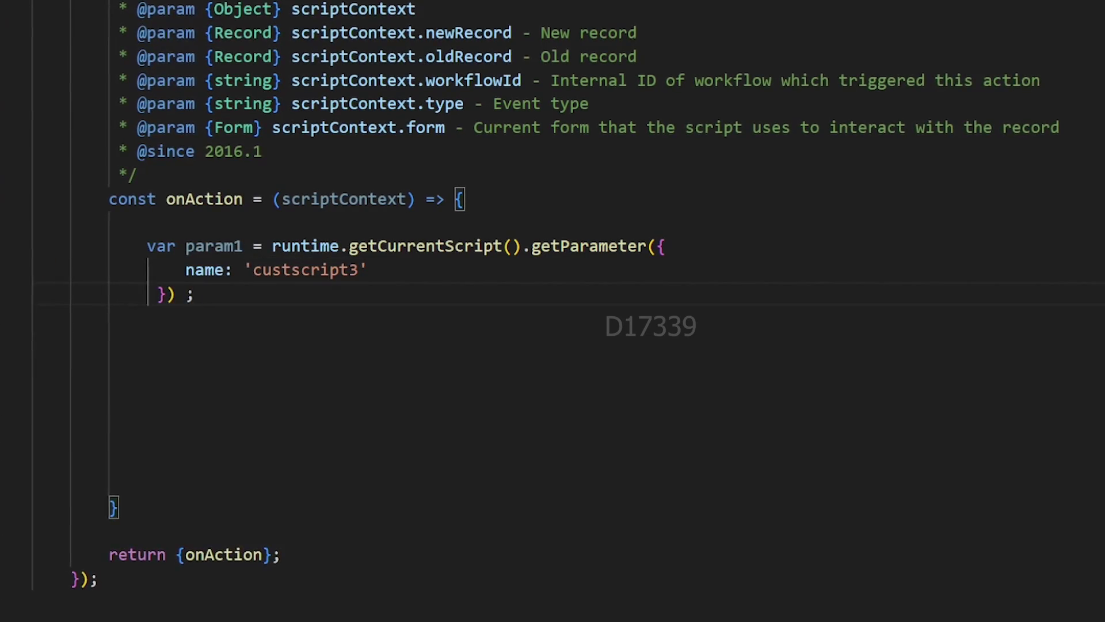
pyautogui.hotkey('ctrl', 'v')
pyautogui.doubleClick(214, 246)
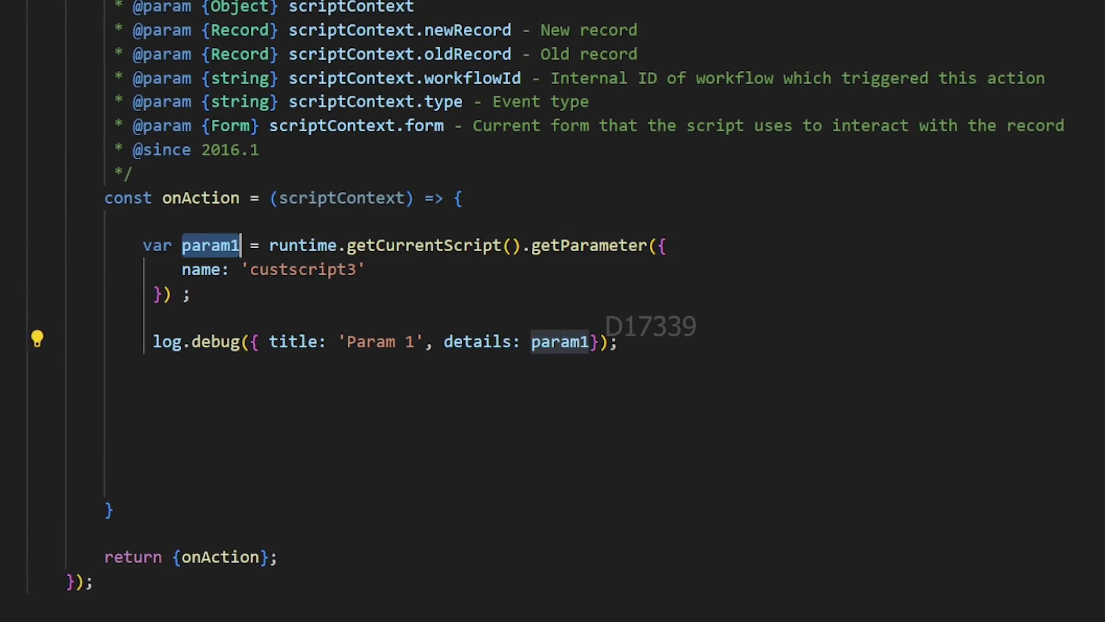
pyautogui.click(141, 388)
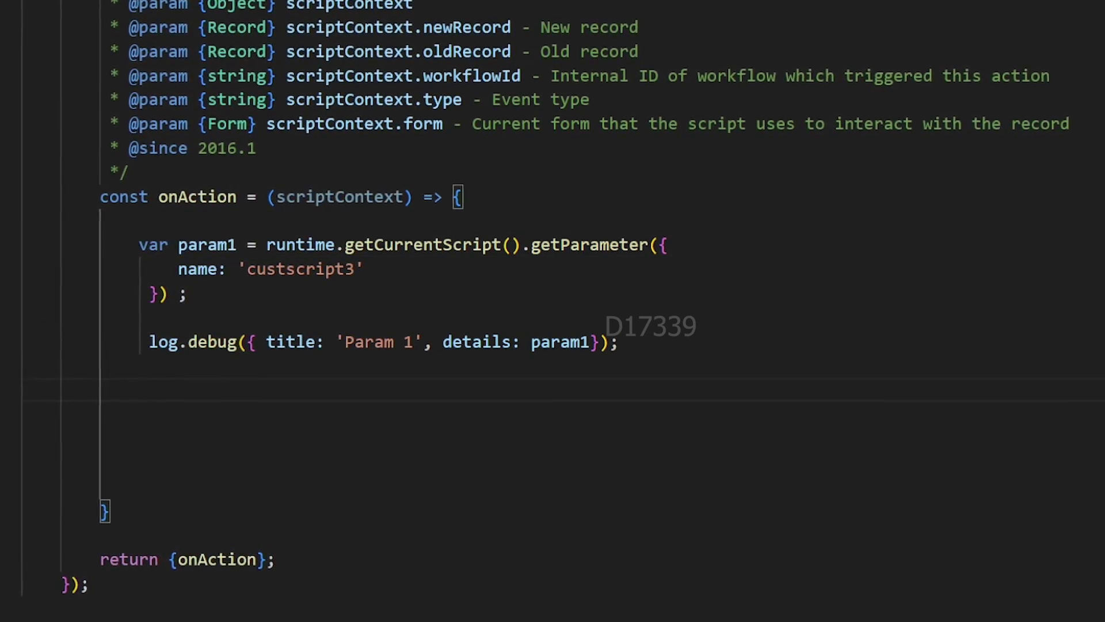
# Declare record as scriptContext.newRecord below the log call, with the comment "record context in workflow gets passed in automatically".
pyautogui.scroll(2, 553, 311)
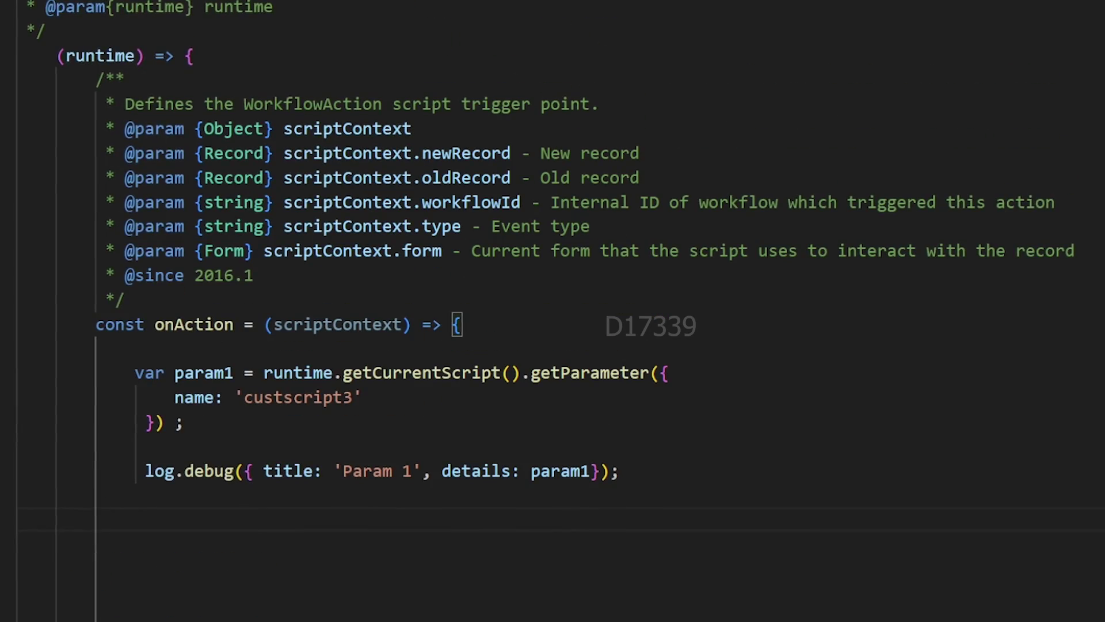
pyautogui.doubleClick(466, 153)
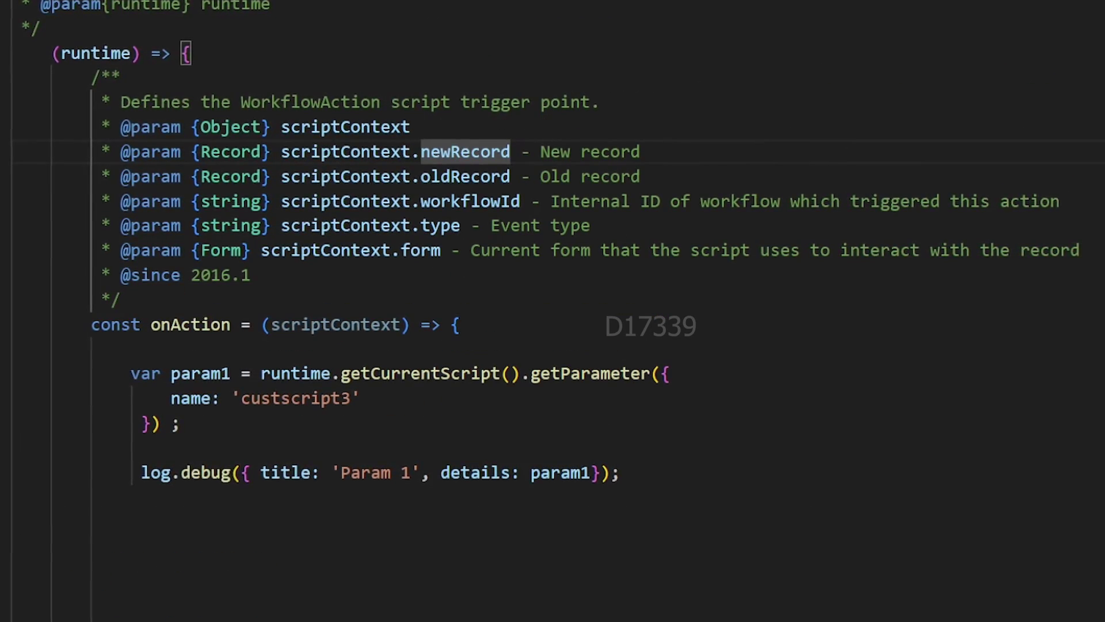
pyautogui.scroll(-2, 553, 311)
pyautogui.hotkey('ctrl', 'v')
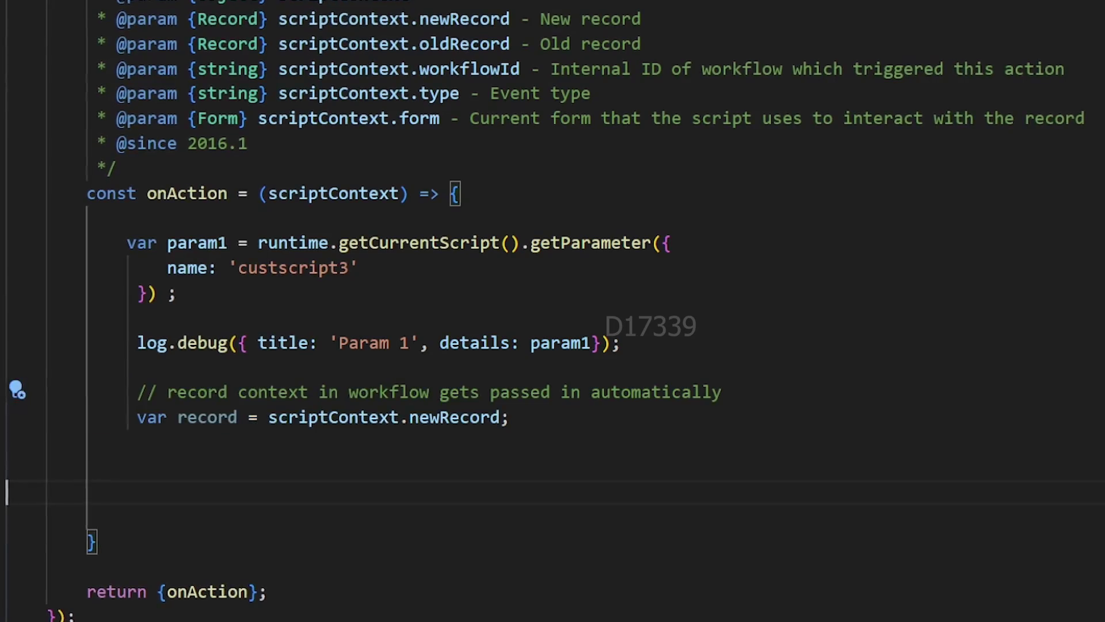
# Add log.debug calls titled 'Record Type' and 'Record Id' with details record.type and record.id, and end onAction with return 'TRUE'.
pyautogui.hotkey('ctrl', 'v')
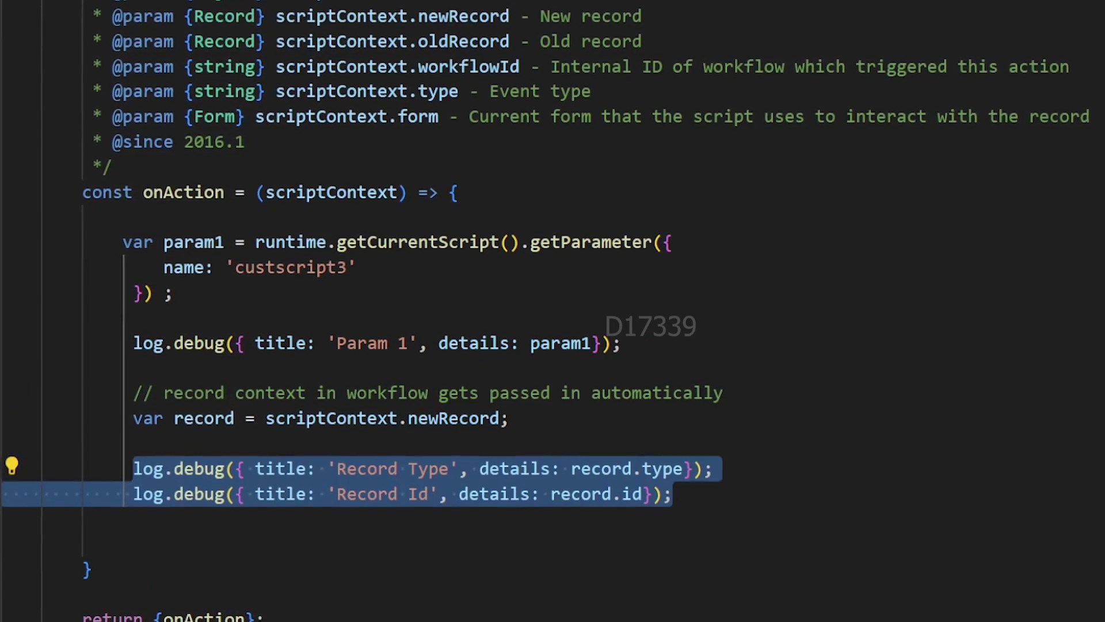
pyautogui.click(601, 469)
pyautogui.doubleClick(202, 419)
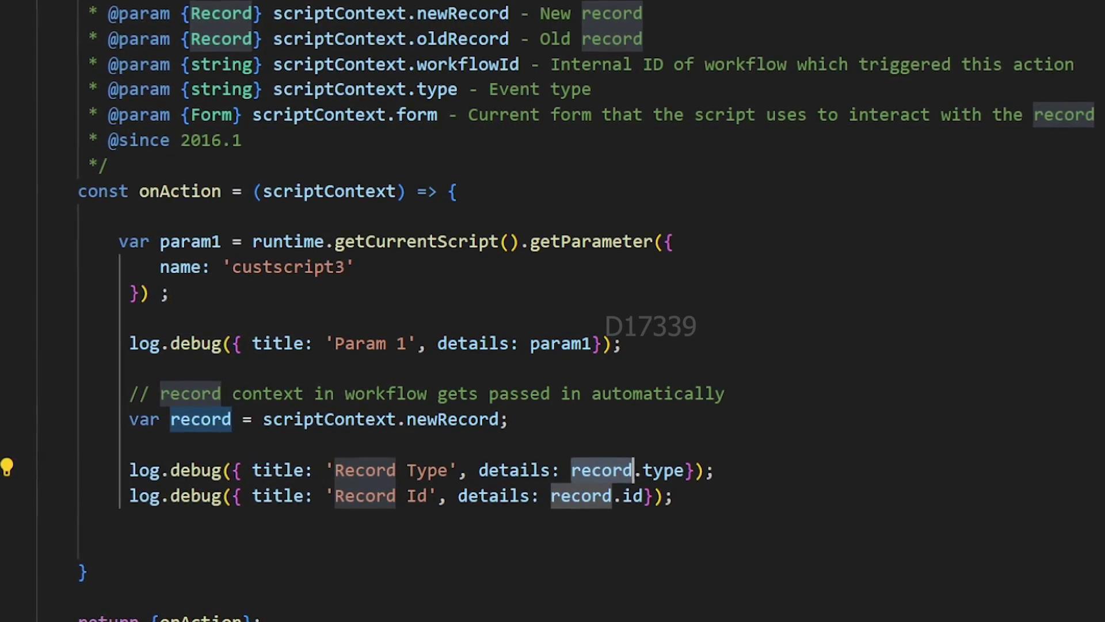
pyautogui.click(677, 497)
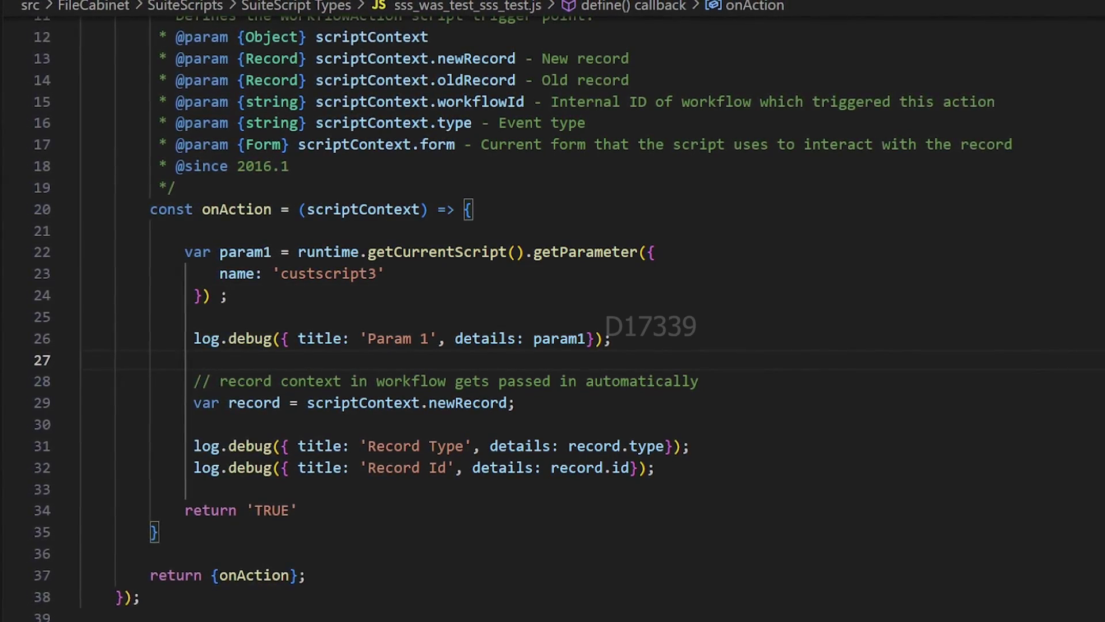
# Upload the sss_was_test_sss_test.js script file to the NetSuite account.
pyautogui.moveTo(467, 402)
pyautogui.click(136, 316)
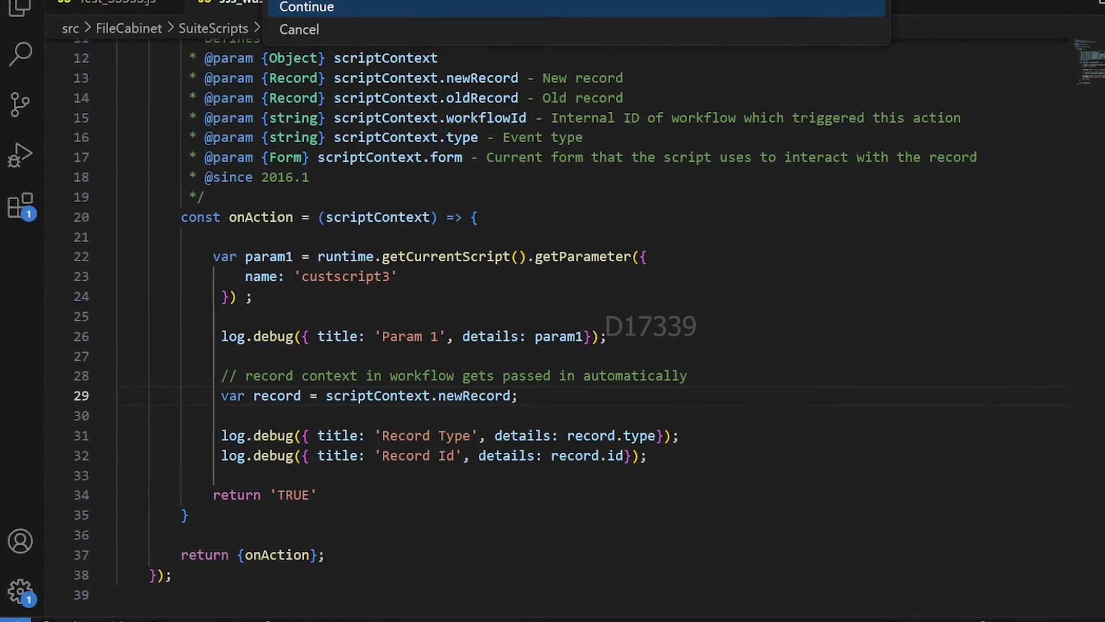
pyautogui.click(316, 8)
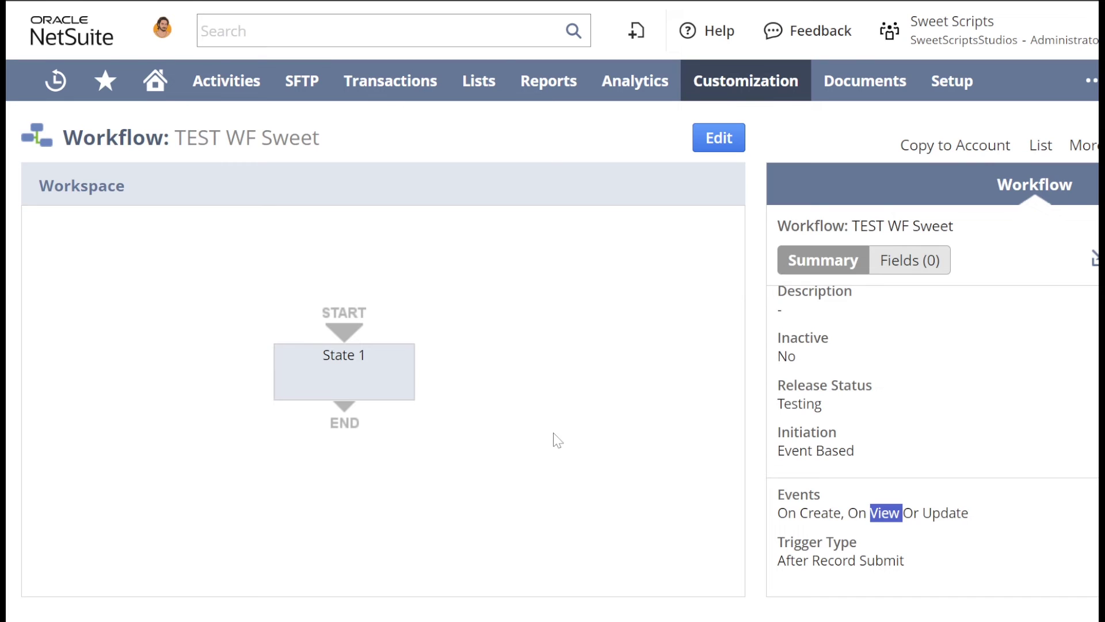
# Switch to NetSuite, start a new customer record and set its company name to asdf.
pyautogui.moveTo(479, 81)
pyautogui.moveTo(507, 253)
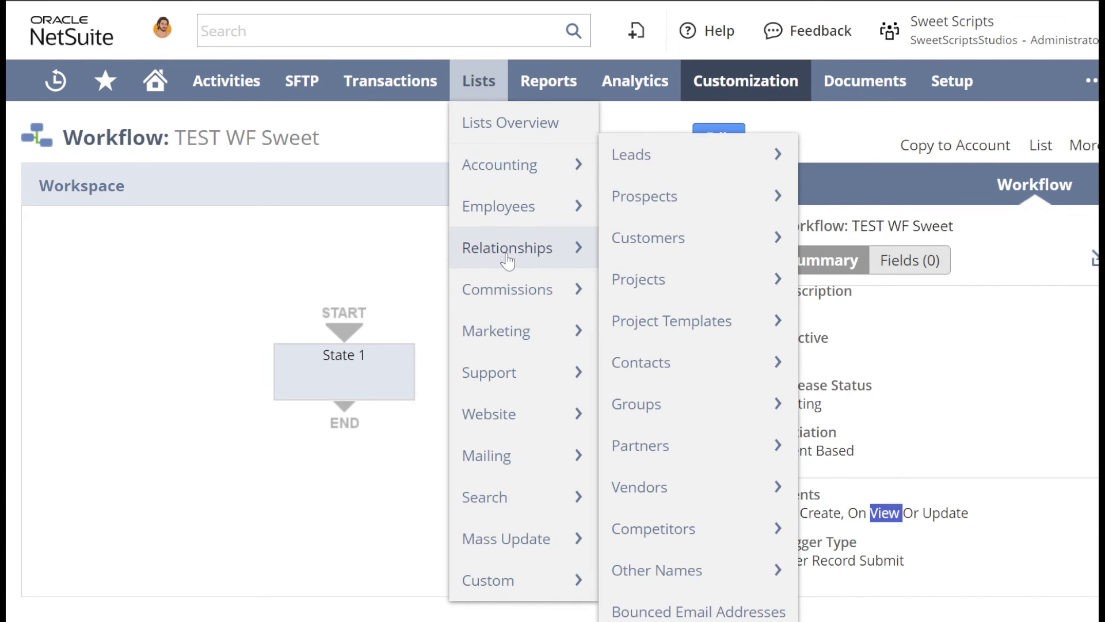
pyautogui.moveTo(668, 246)
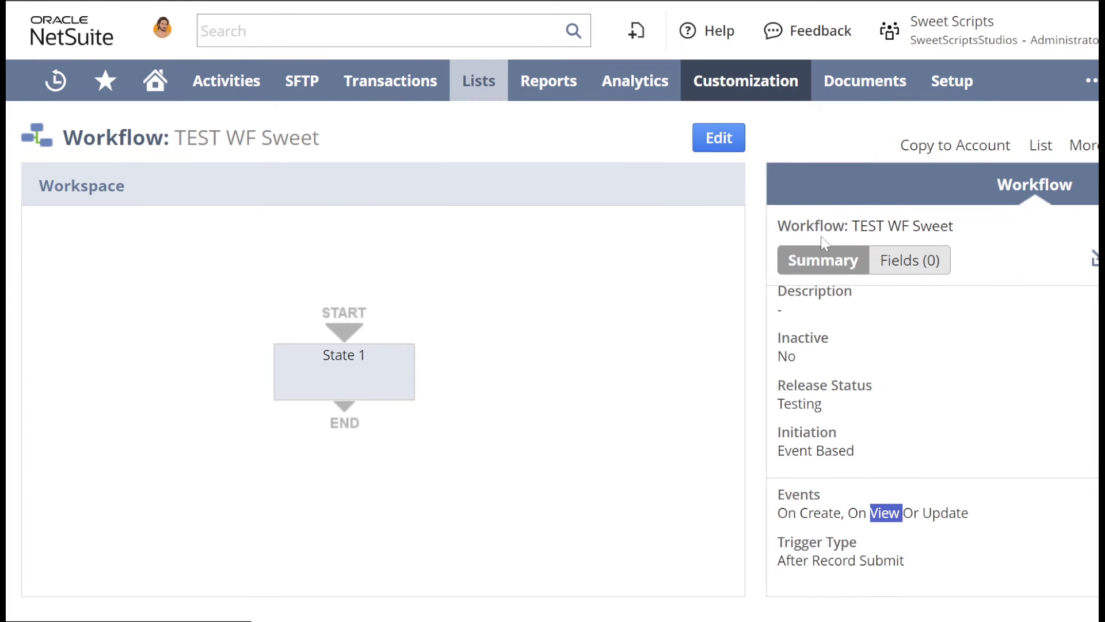
pyautogui.moveTo(743, 86)
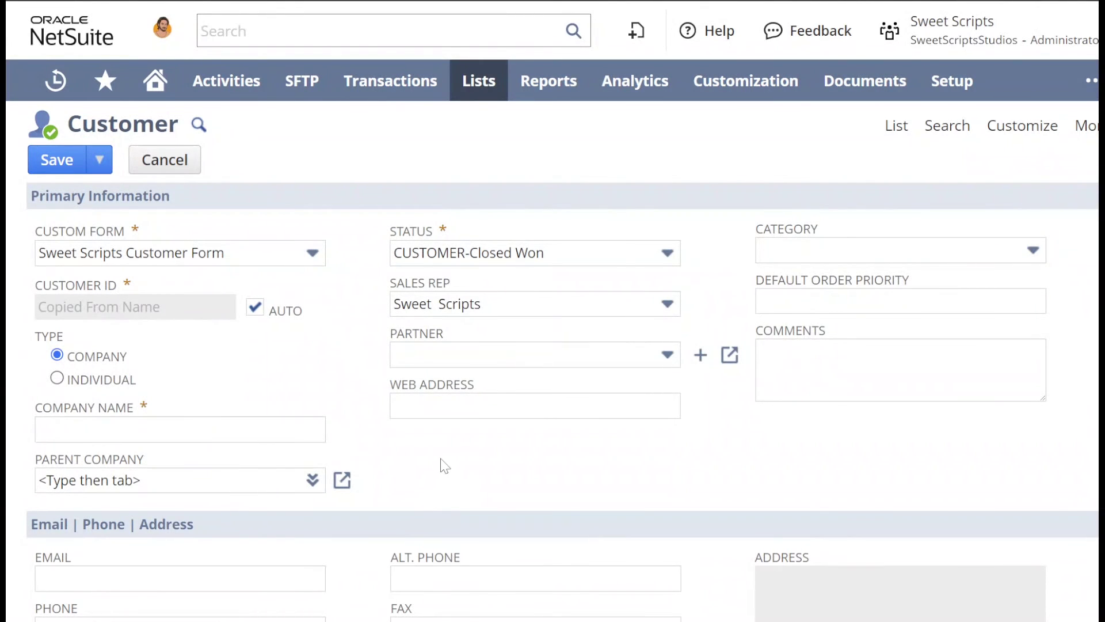
pyautogui.scroll(-1, 445, 464)
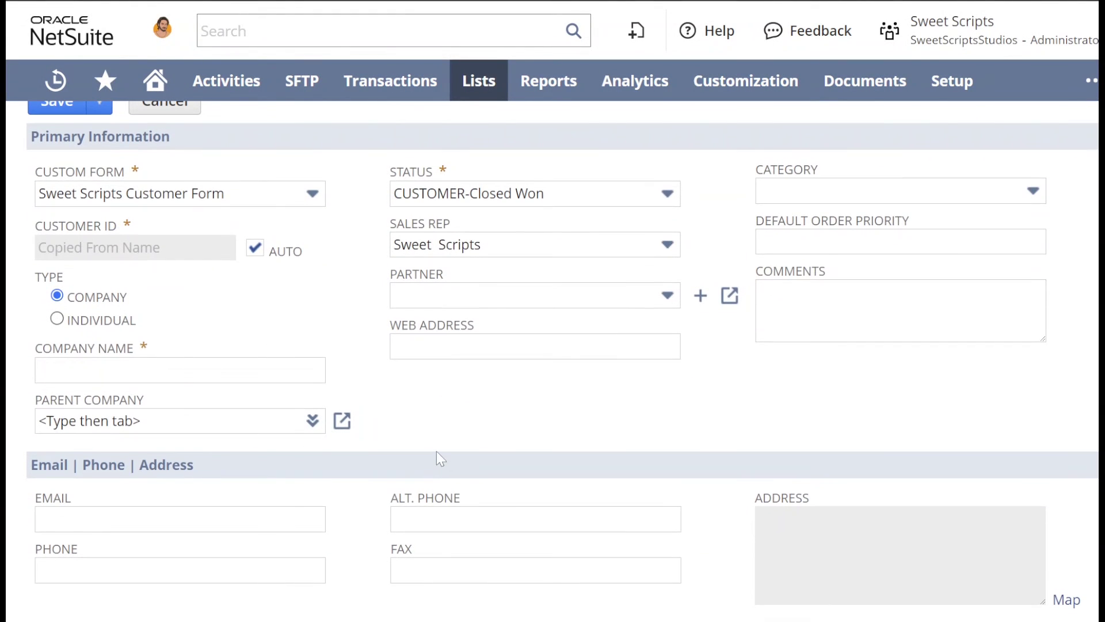
pyautogui.scroll(-3, 457, 435)
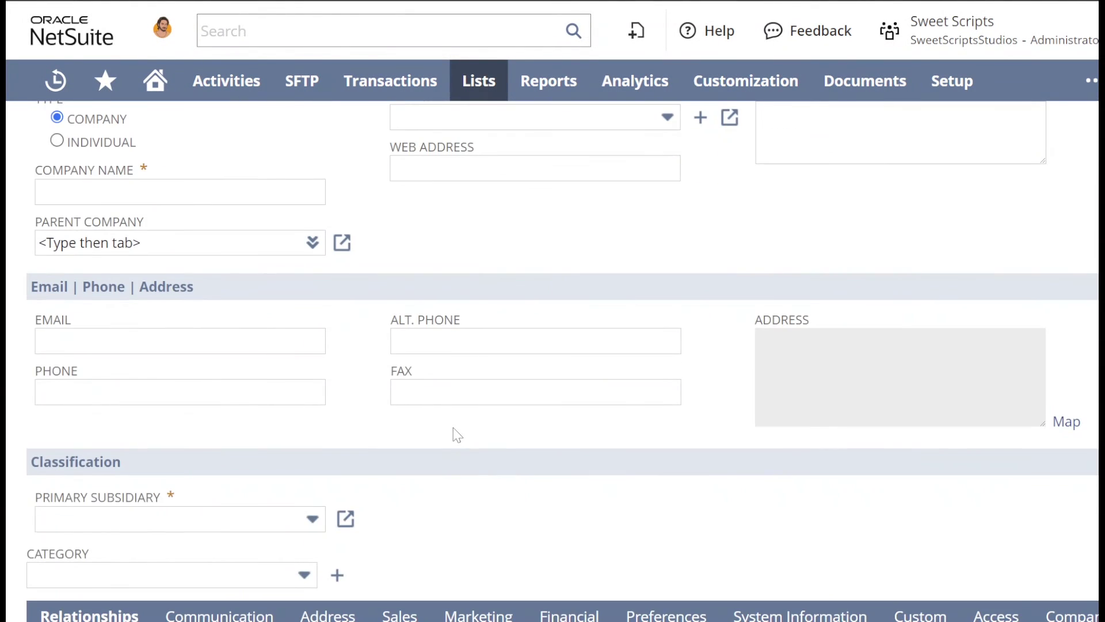
pyautogui.scroll(4, 453, 427)
pyautogui.click(253, 429)
pyautogui.write('asdf')
pyautogui.click(392, 481)
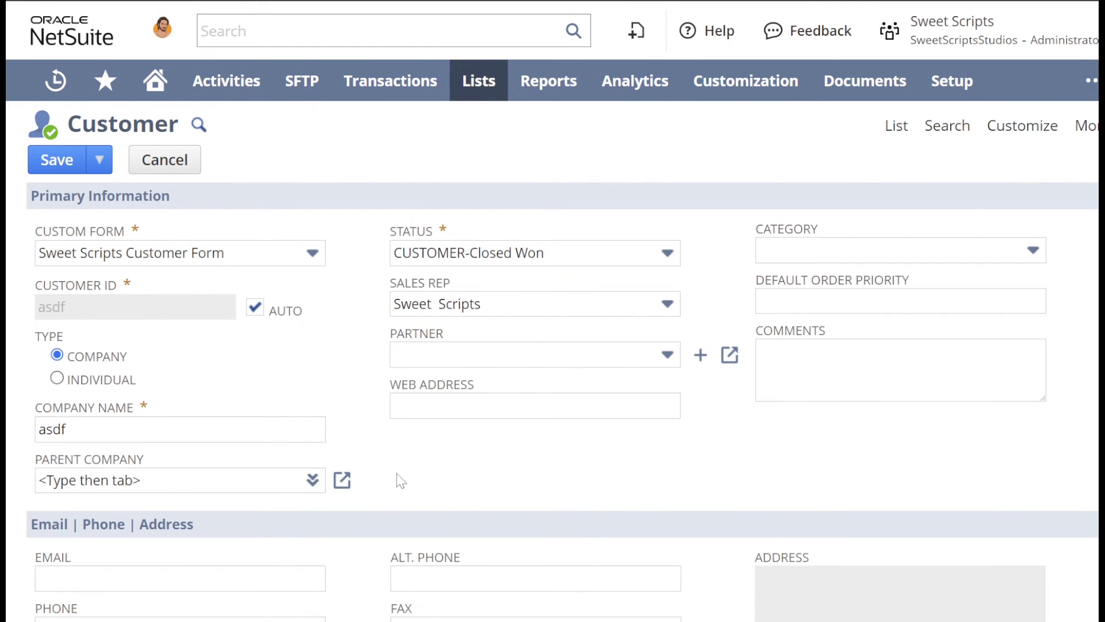
# Set the customer's primary subsidiary to HEADQUARTERS and try to save the record.
pyautogui.scroll(-6, 171, 440)
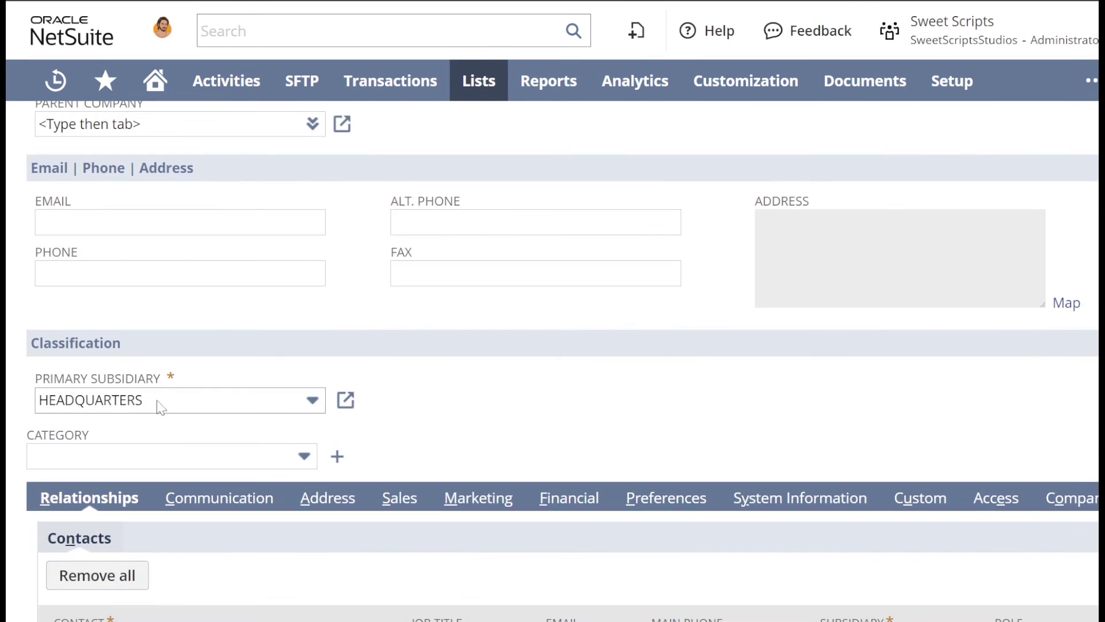
pyautogui.scroll(-3, 437, 432)
pyautogui.scroll(9, 437, 432)
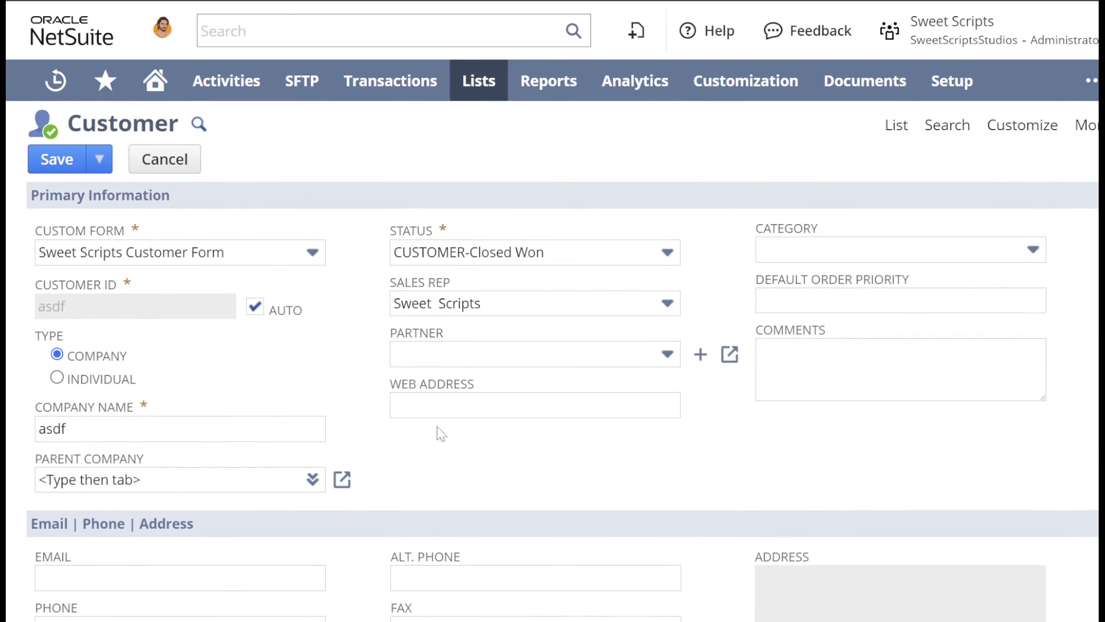
pyautogui.click(54, 165)
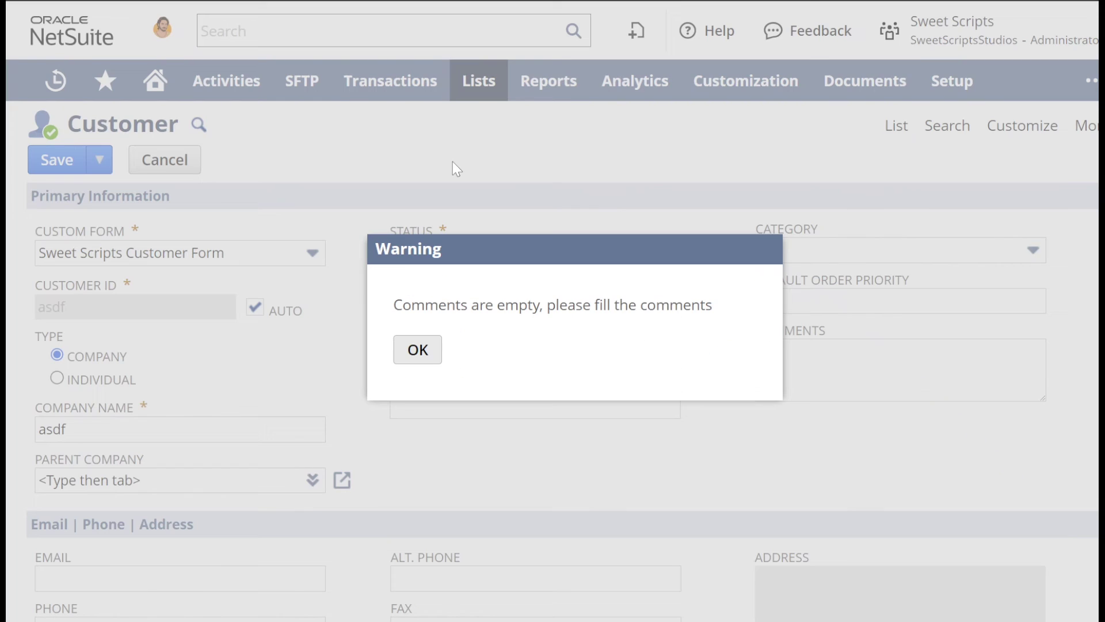
# Fill in the customer's comments with asdfsdaf and save the record.
pyautogui.click(417, 349)
pyautogui.click(777, 374)
pyautogui.write('asdfsdaf')
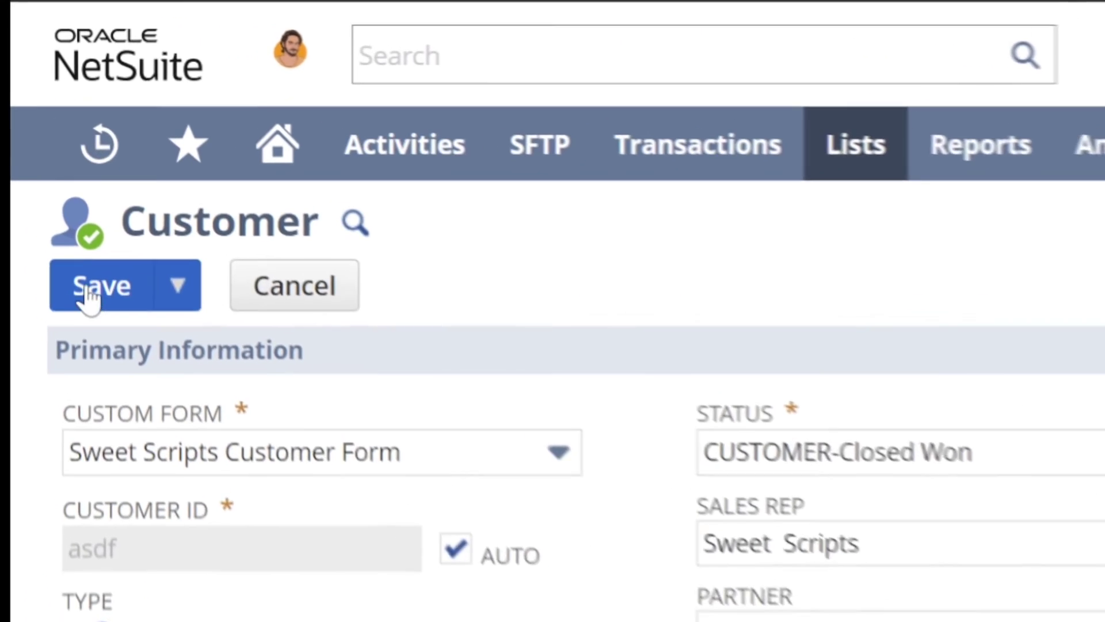
pyautogui.click(50, 164)
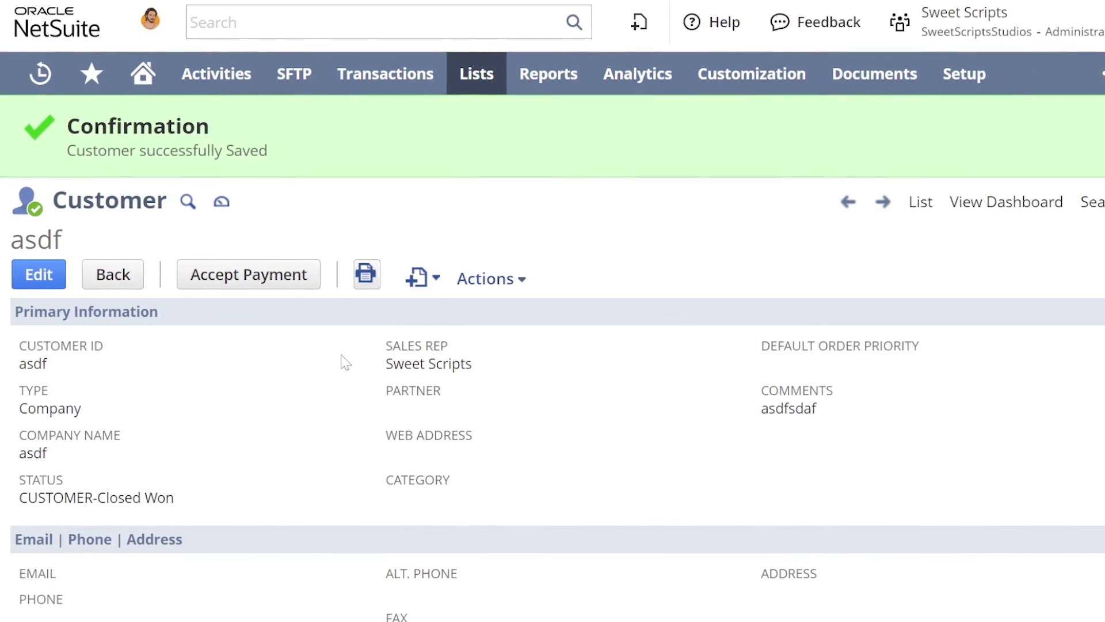
# Open the workflow history in the saved customer's system information.
pyautogui.scroll(-7, 345, 362)
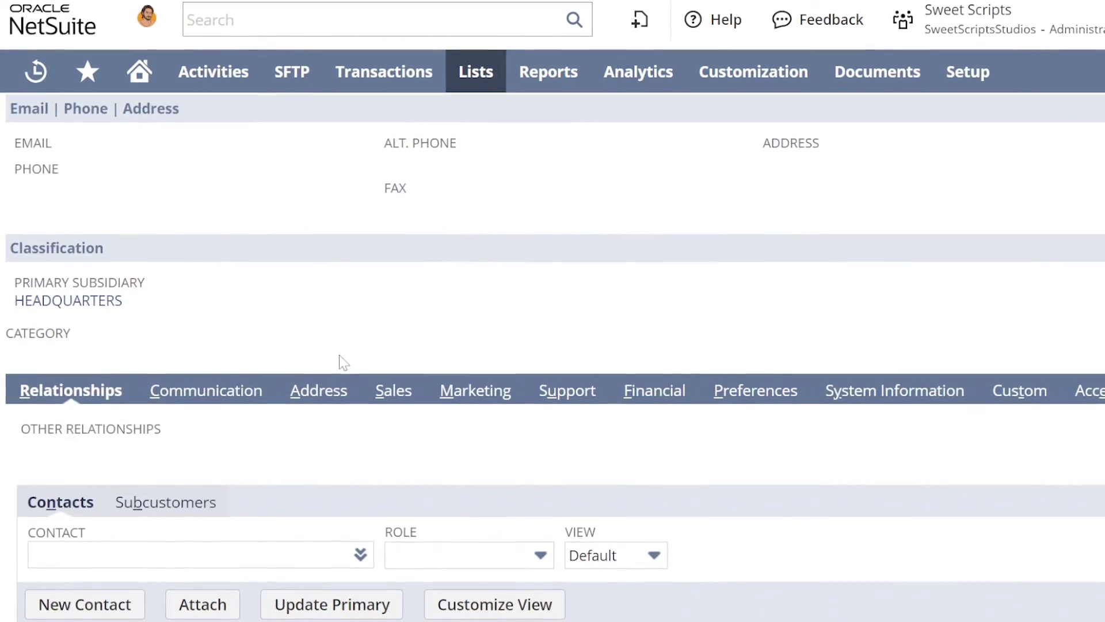
pyautogui.scroll(-3, 339, 356)
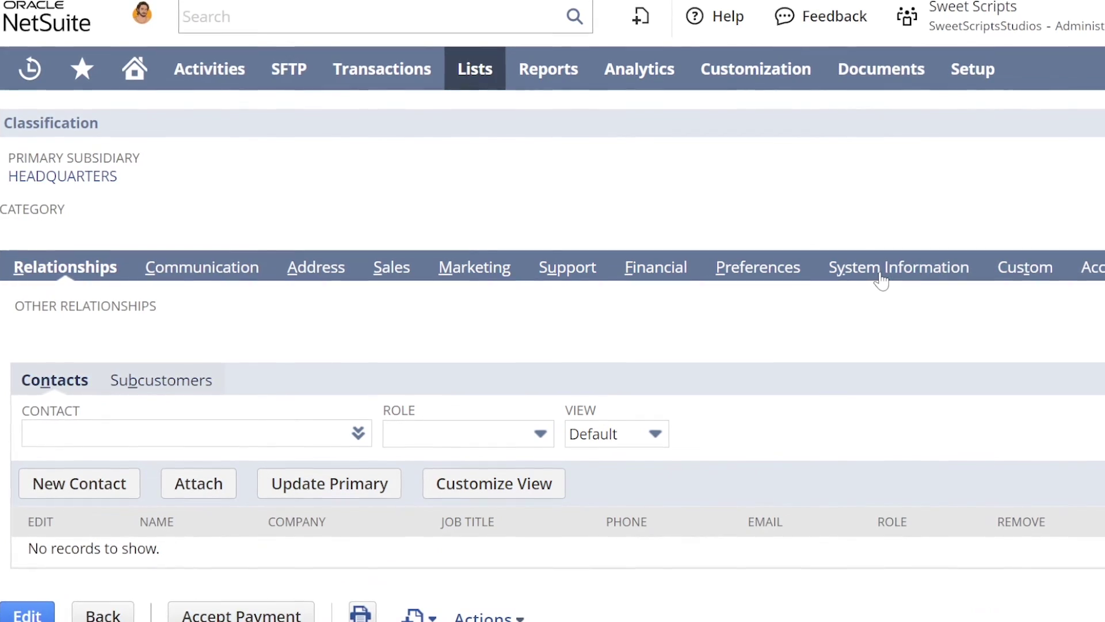
pyautogui.click(880, 276)
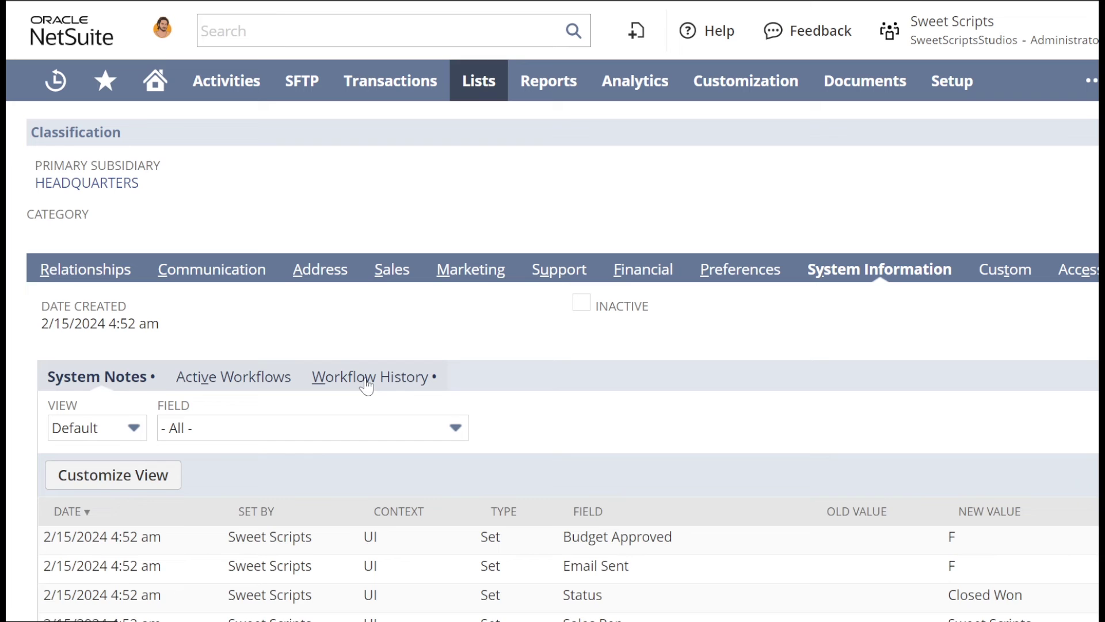
pyautogui.click(366, 384)
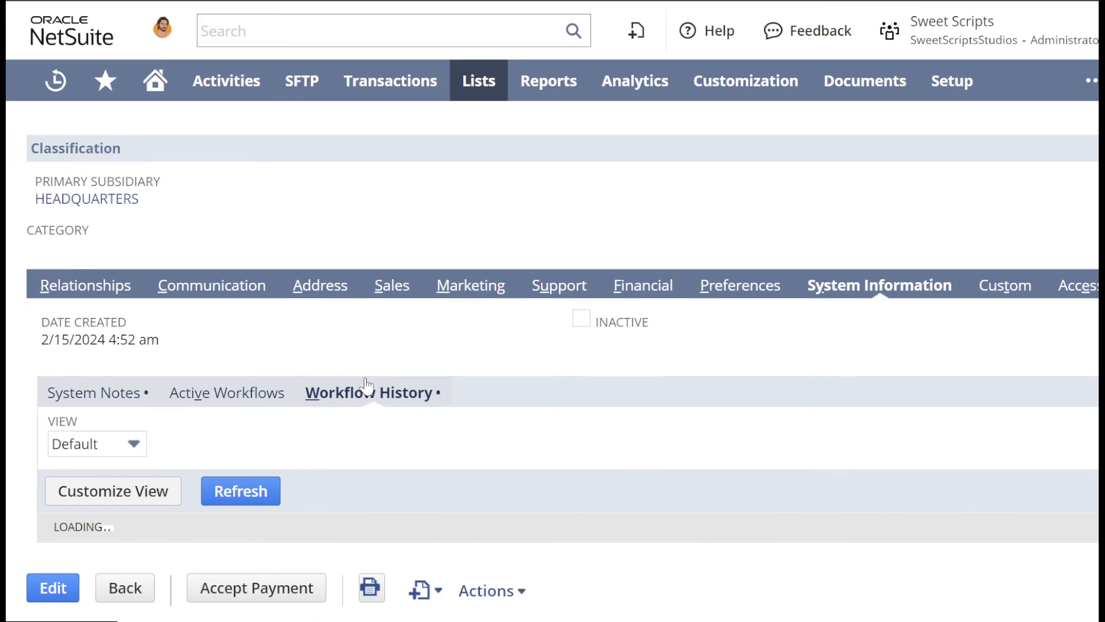
pyautogui.scroll(-2, 361, 350)
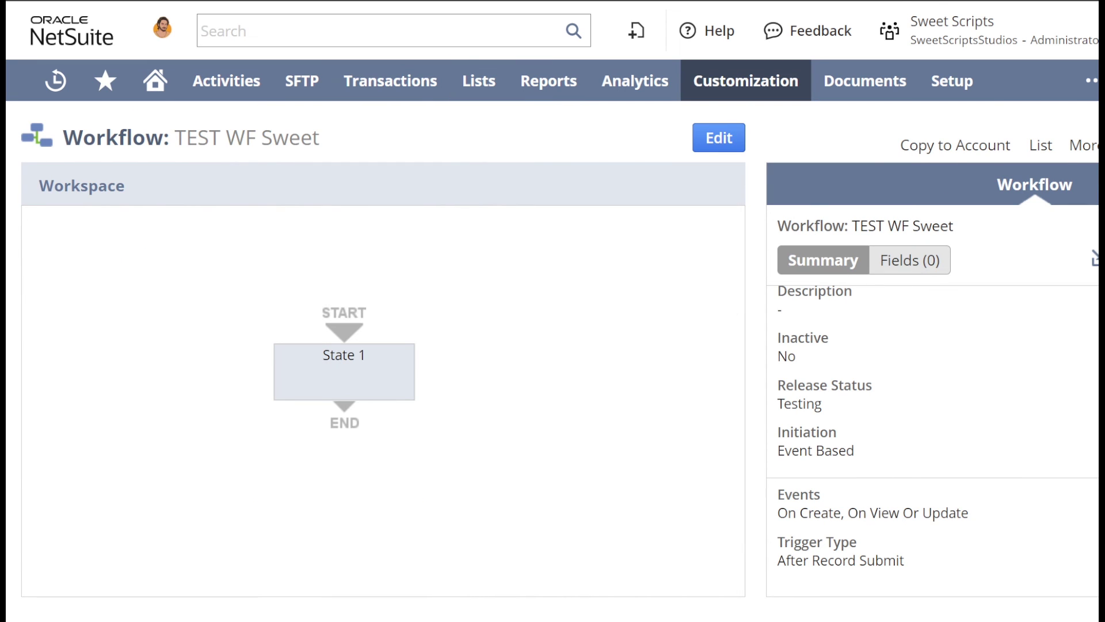
# Copy the workflow name TEST WF Sweet, search the customer page for it, and check that workflow's options in the history.
pyautogui.moveTo(226, 161); pyautogui.dragTo(183, 142)
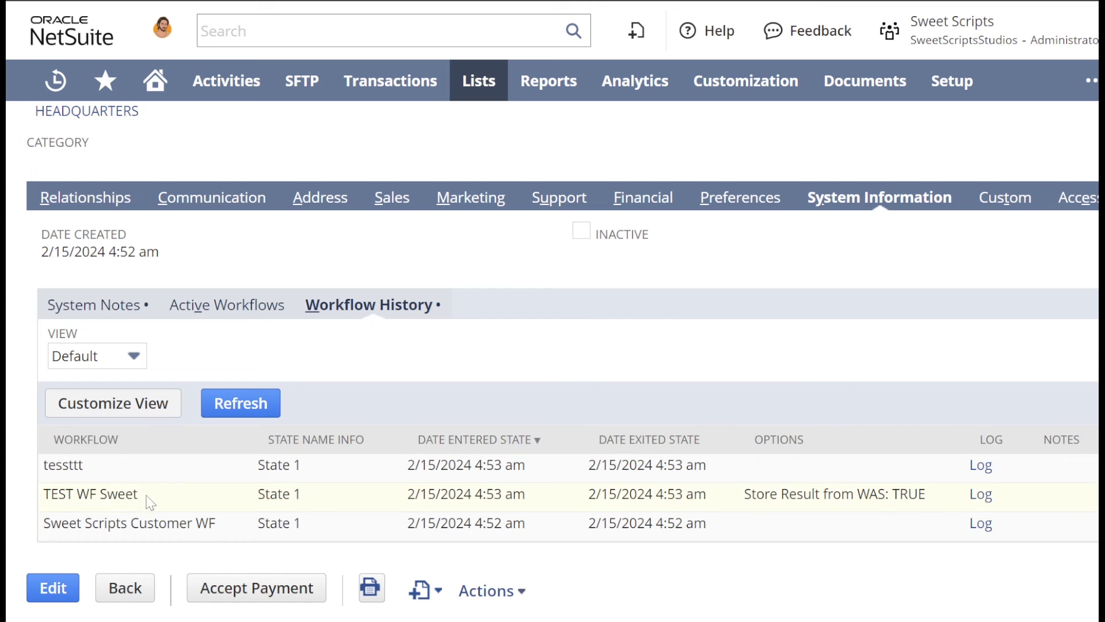
pyautogui.moveTo(148, 503); pyautogui.dragTo(78, 501)
pyautogui.hotkey('ctrl', 'f')
pyautogui.hotkey('ctrl', 'v')
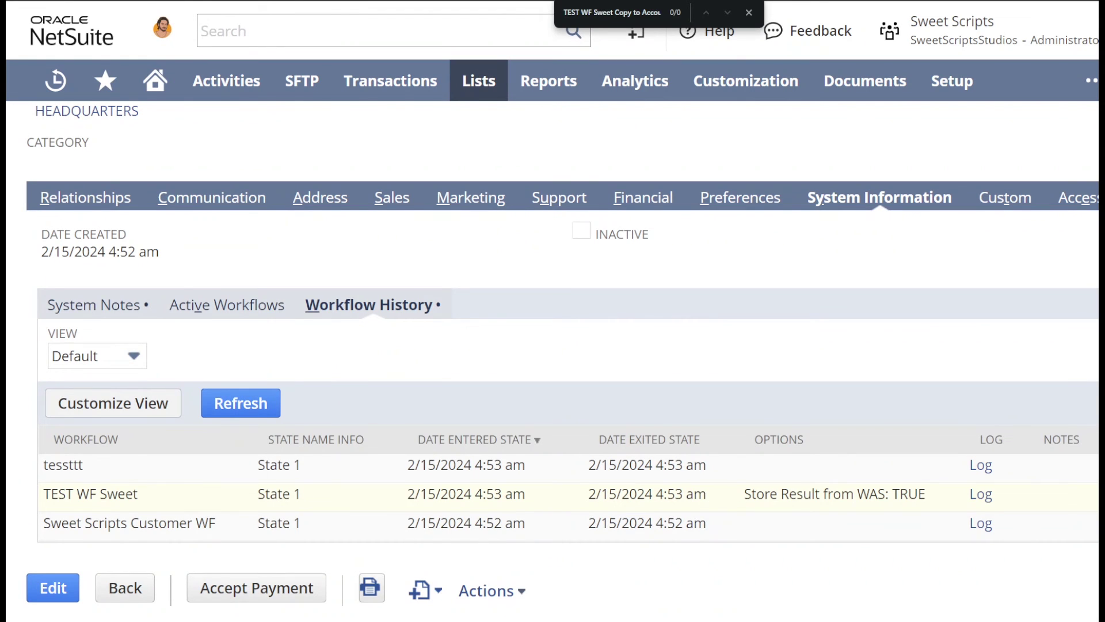
pyautogui.moveTo(744, 494); pyautogui.dragTo(878, 494)
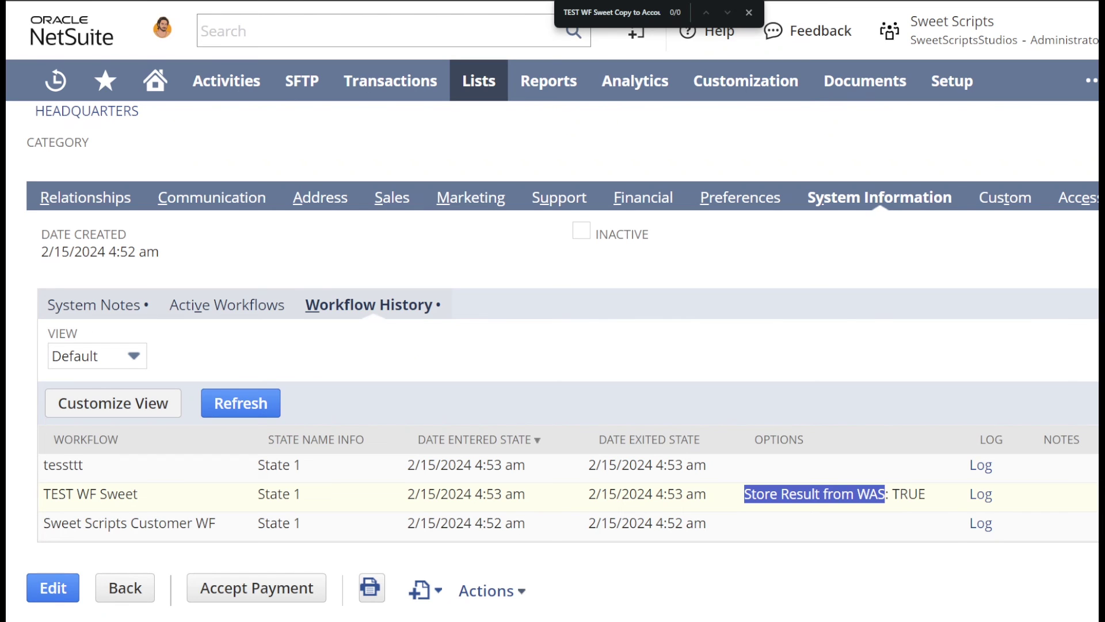
# Open the workflow log for TEST WF Sweet, show rejected actions/transitions and IDs, and expand the CUSTOMACTION entry.
pyautogui.click(982, 496)
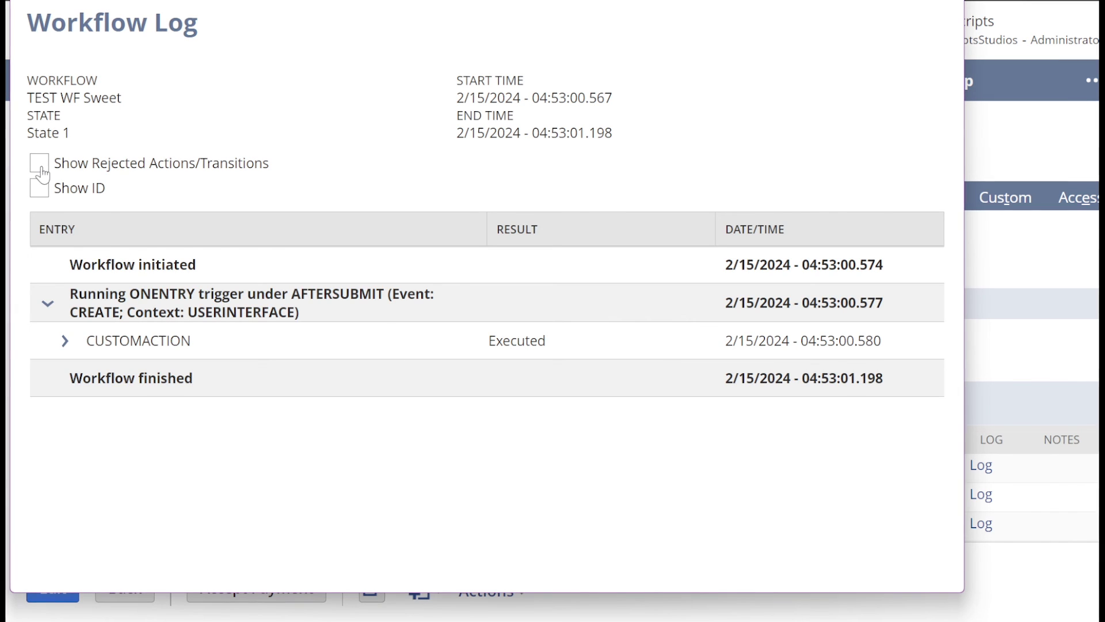
pyautogui.click(39, 163)
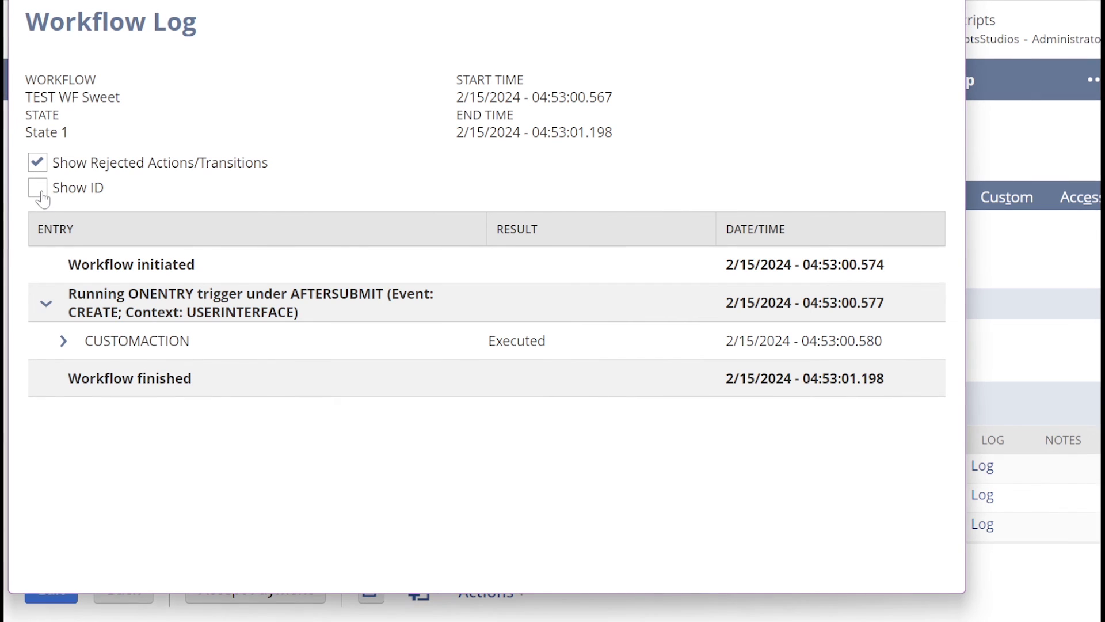
pyautogui.click(40, 194)
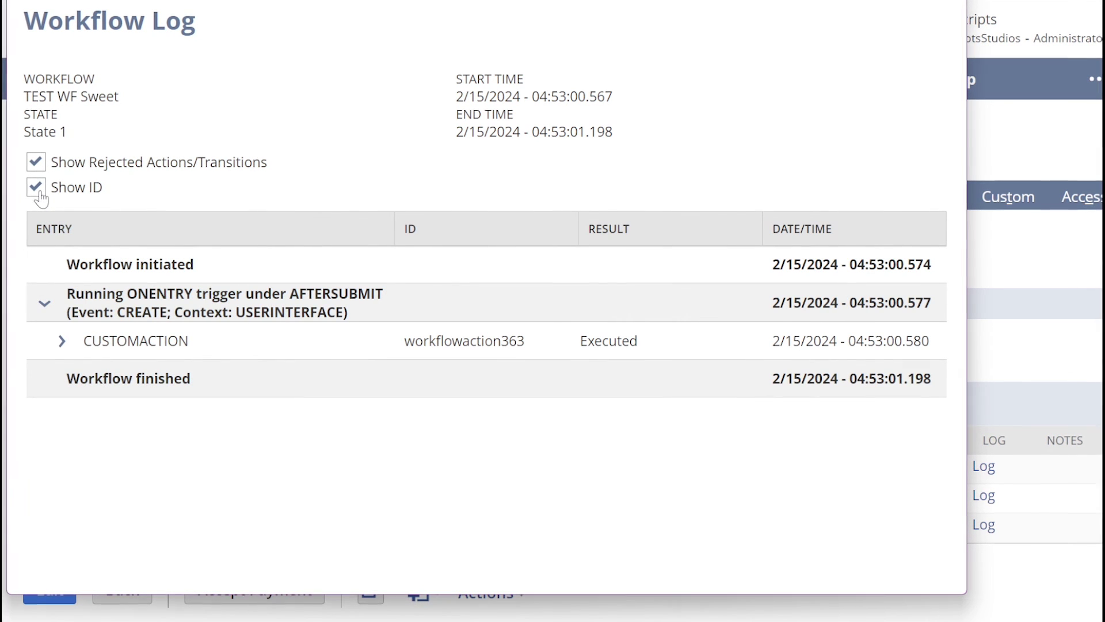
pyautogui.click(62, 341)
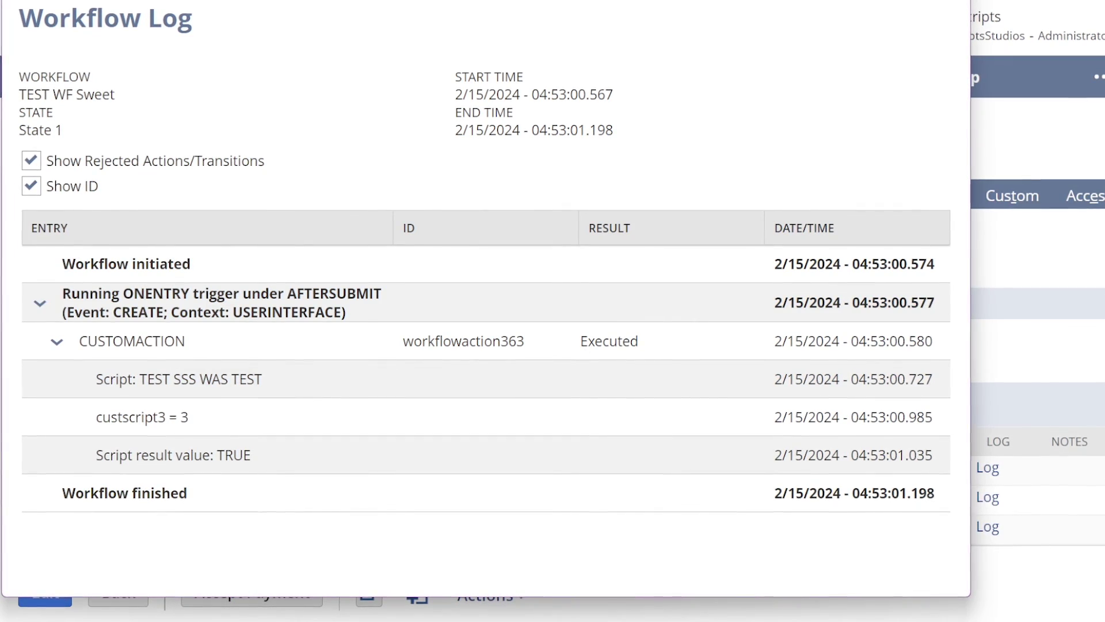
# Examine the custom action's result, script name and custscript3 value, close the log, and review the stored result in the workflow history.
pyautogui.moveTo(662, 346); pyautogui.dragTo(578, 339)
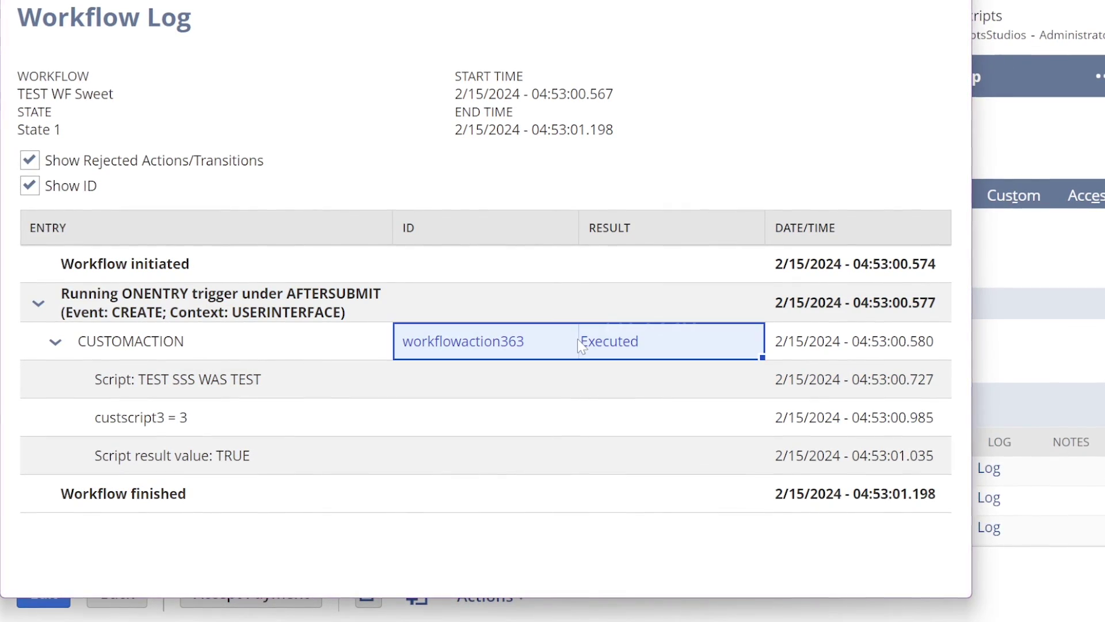
pyautogui.click(702, 127)
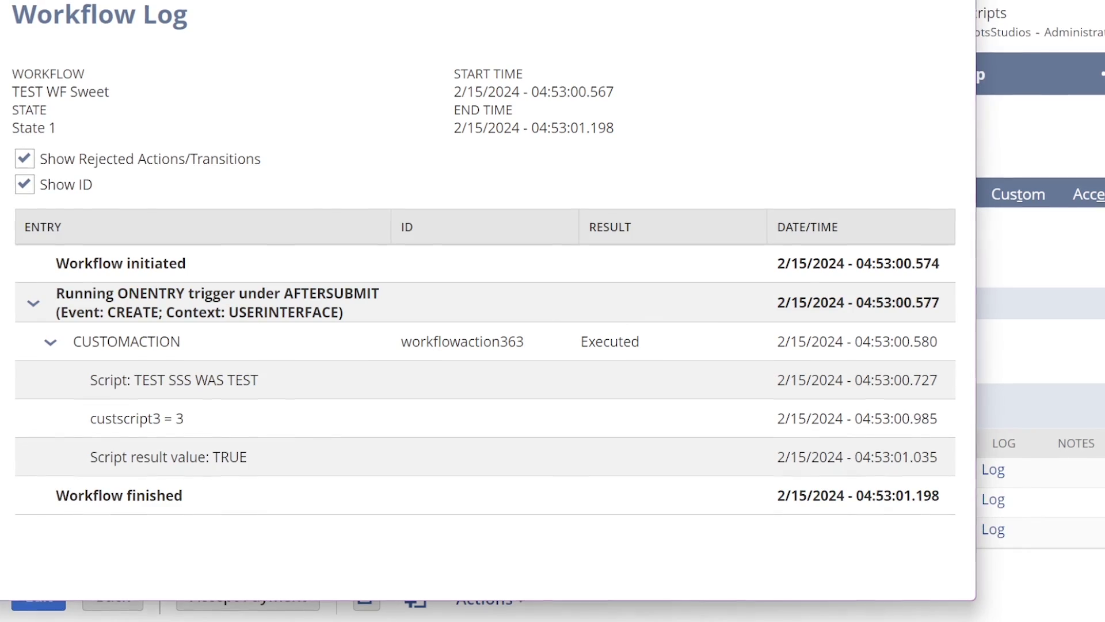
pyautogui.moveTo(135, 380); pyautogui.dragTo(259, 382)
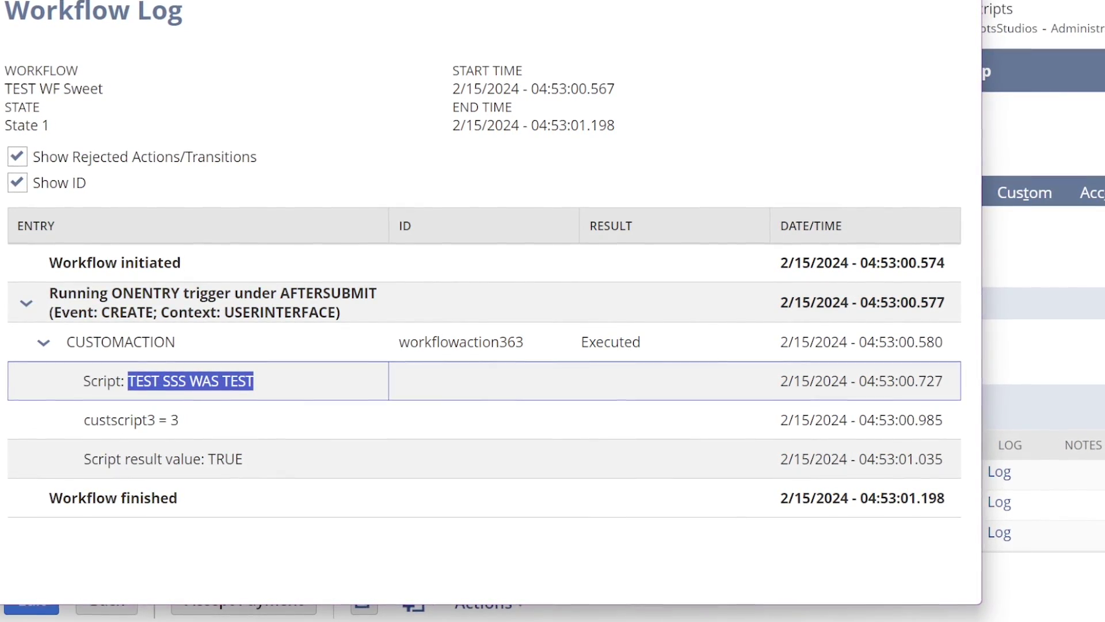
pyautogui.moveTo(166, 420); pyautogui.dragTo(202, 422)
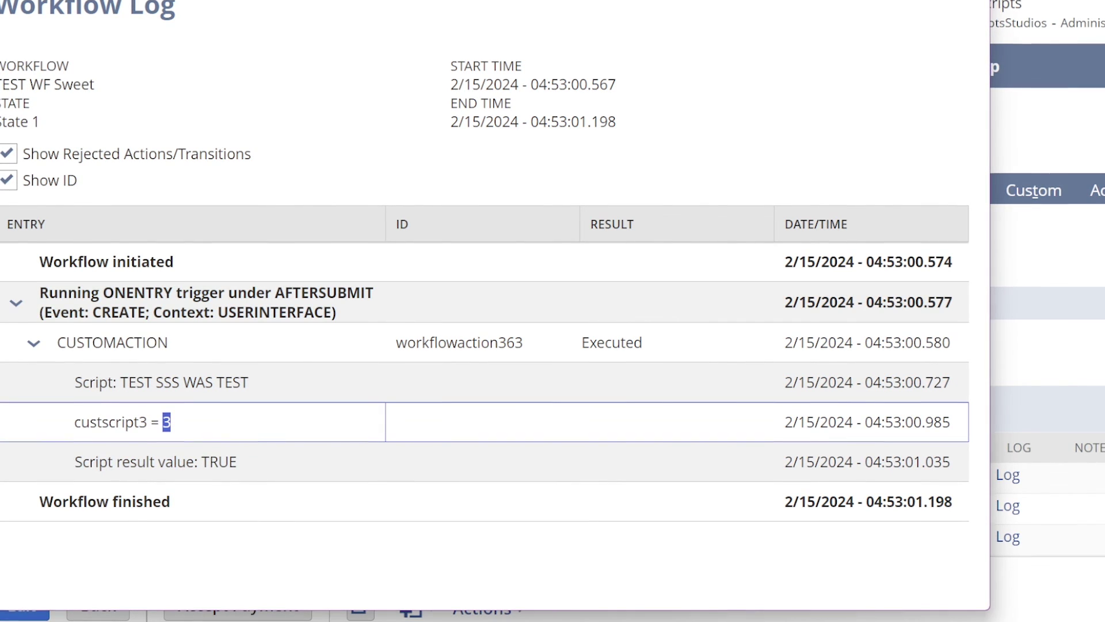
pyautogui.click(959, 12)
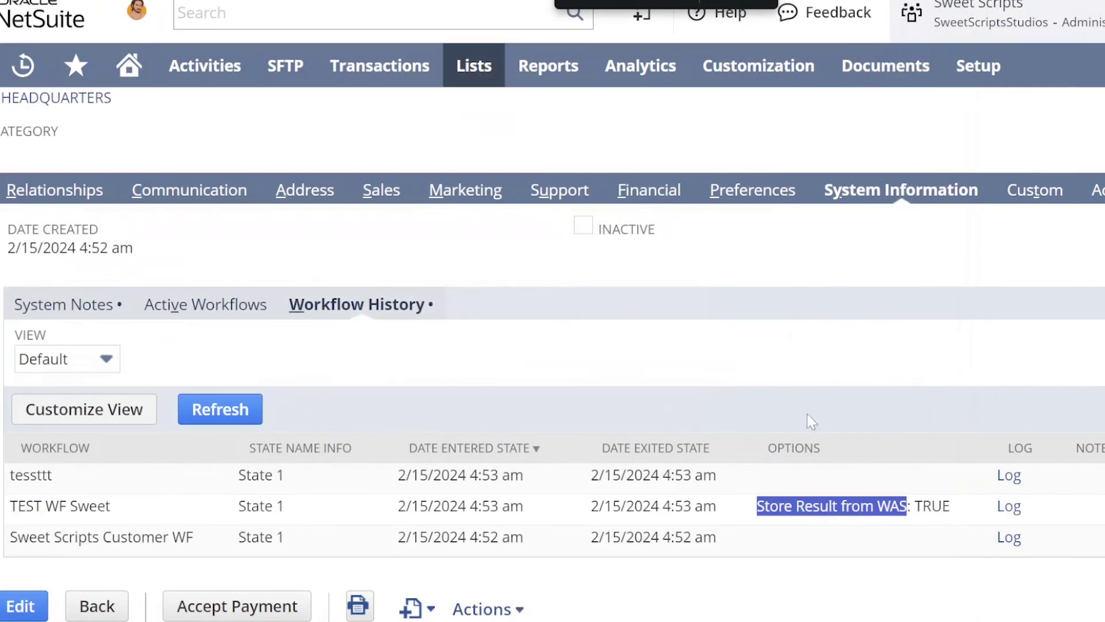
pyautogui.click(824, 570)
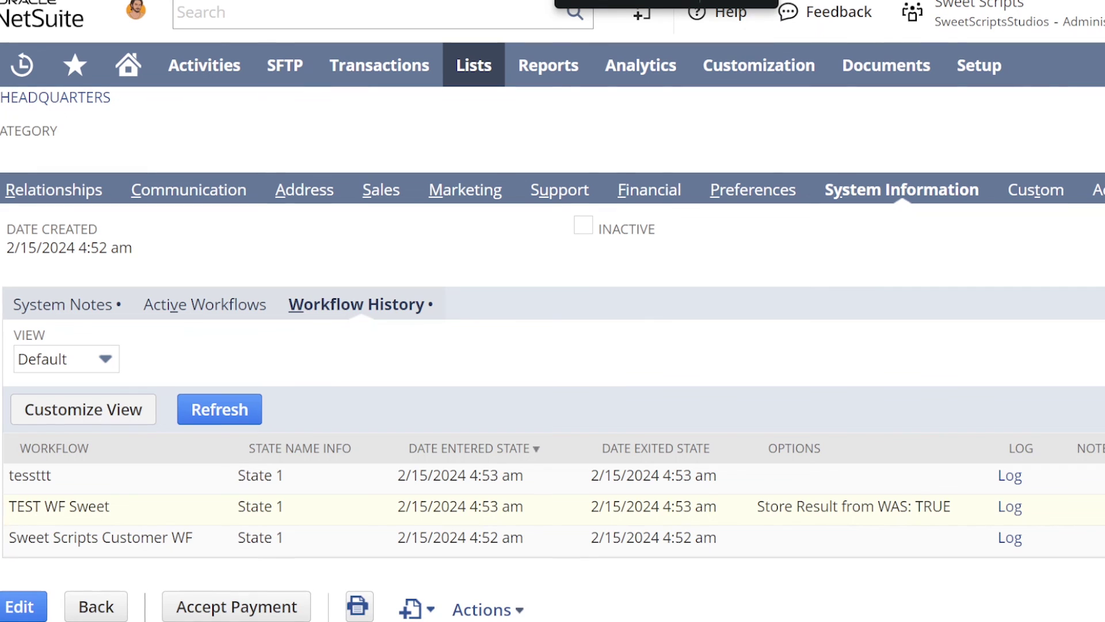
pyautogui.moveTo(765, 506); pyautogui.dragTo(891, 507)
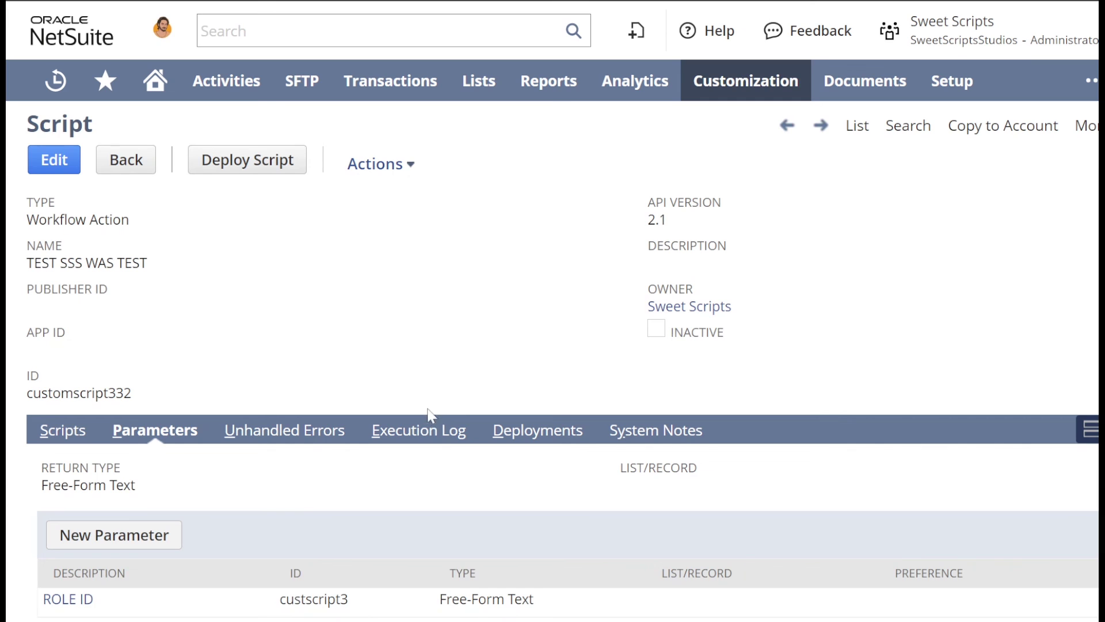
# Open the TEST SSS WAS TEST script's execution log and compare its entries with the log.debug calls in Visual Studio Code.
pyautogui.click(433, 434)
pyautogui.scroll(-2, 446, 326)
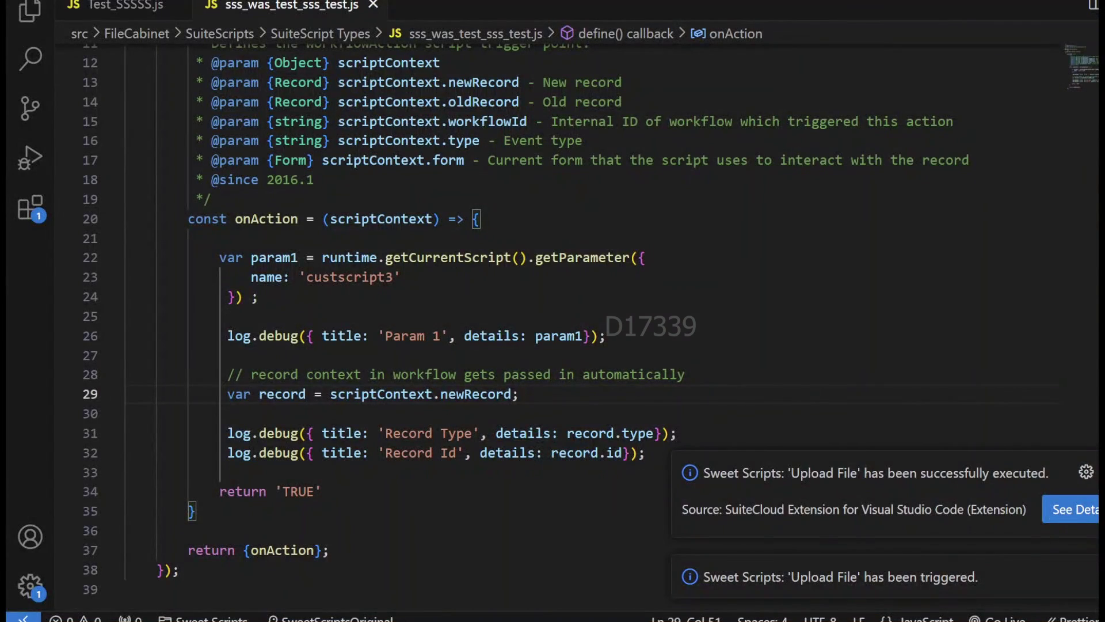
pyautogui.moveTo(212, 336); pyautogui.dragTo(607, 336)
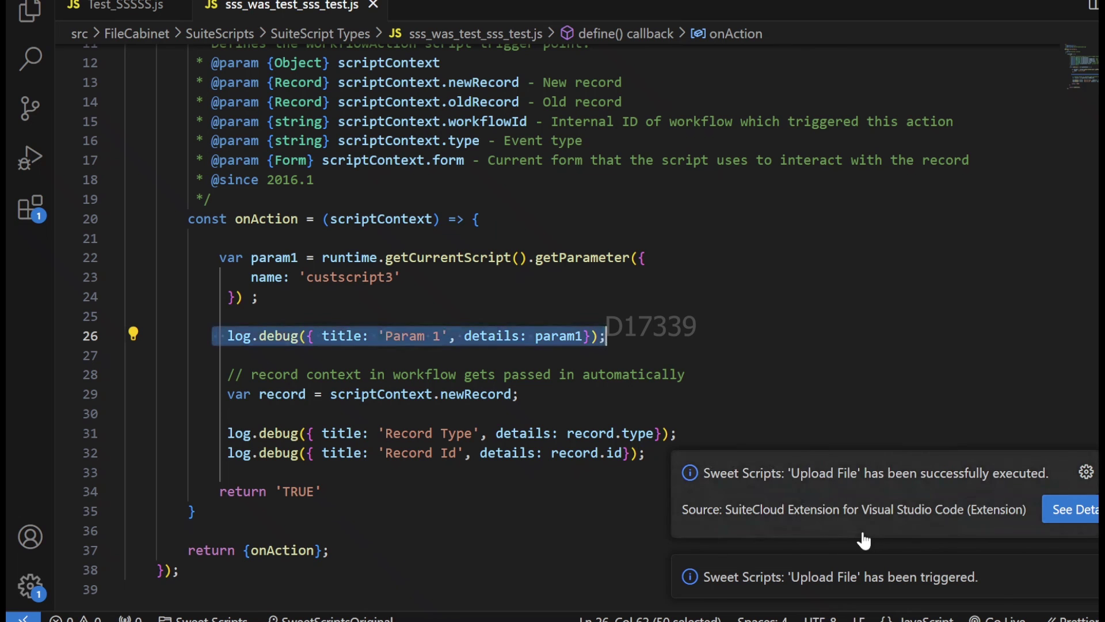
pyautogui.click(631, 433)
pyautogui.click(616, 452)
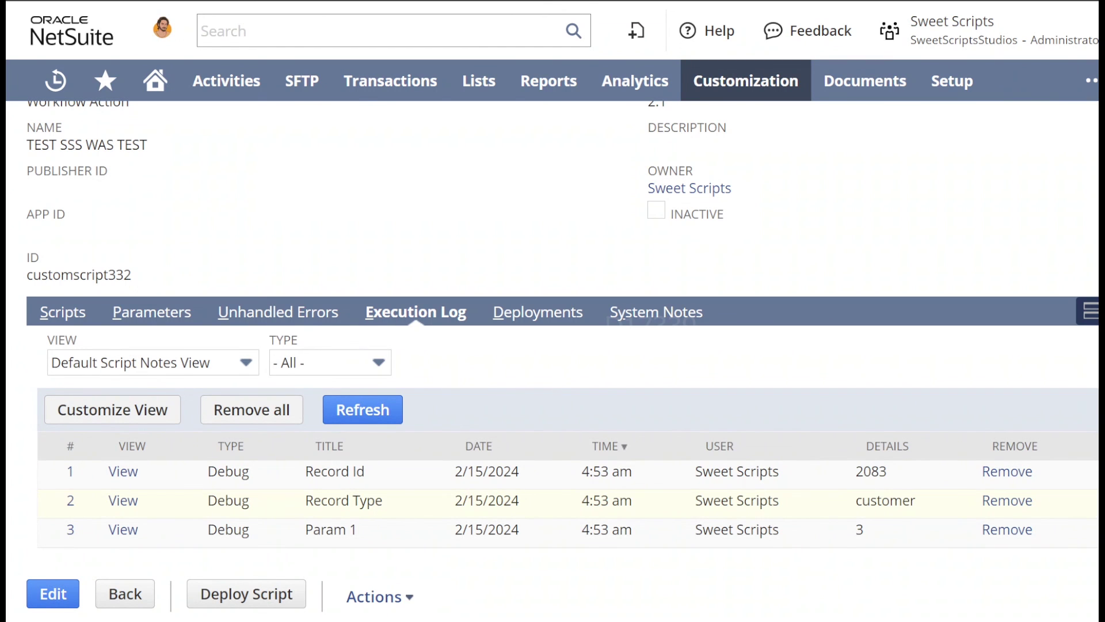
pyautogui.doubleClick(885, 500)
pyautogui.doubleClick(871, 472)
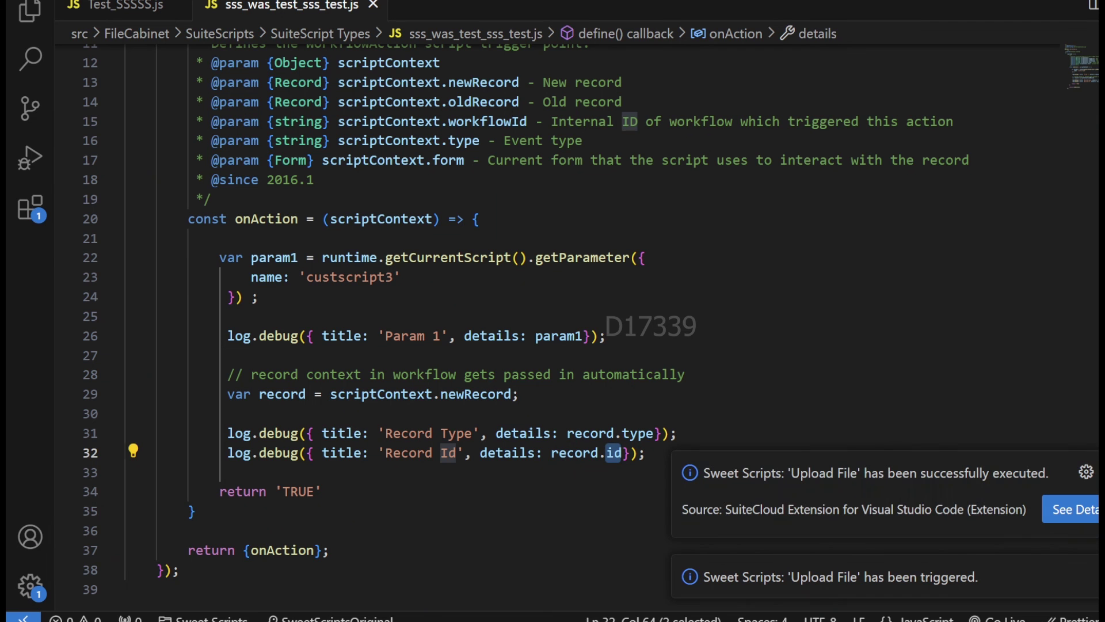
pyautogui.click(608, 335)
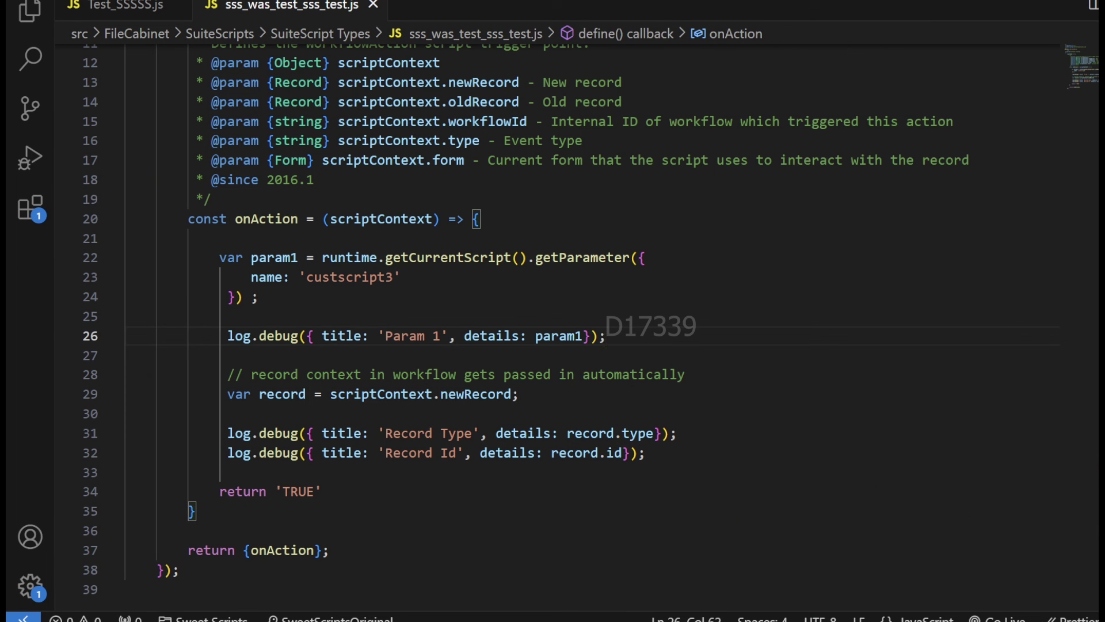